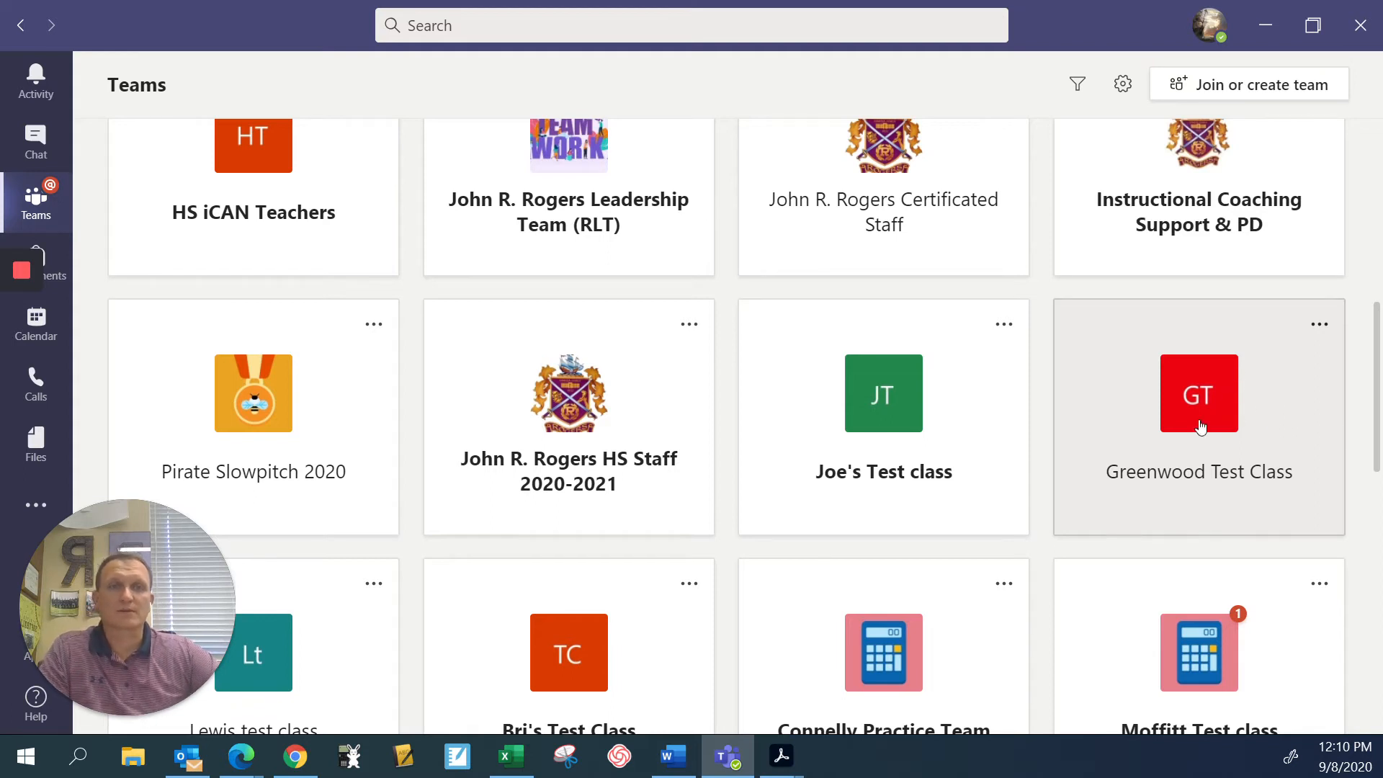
- Open the Collage Powerpoint assignment from the Assignment Channel of the GT test class team and review its details
{"action": "left_click", "coordinate": [1217, 441]}
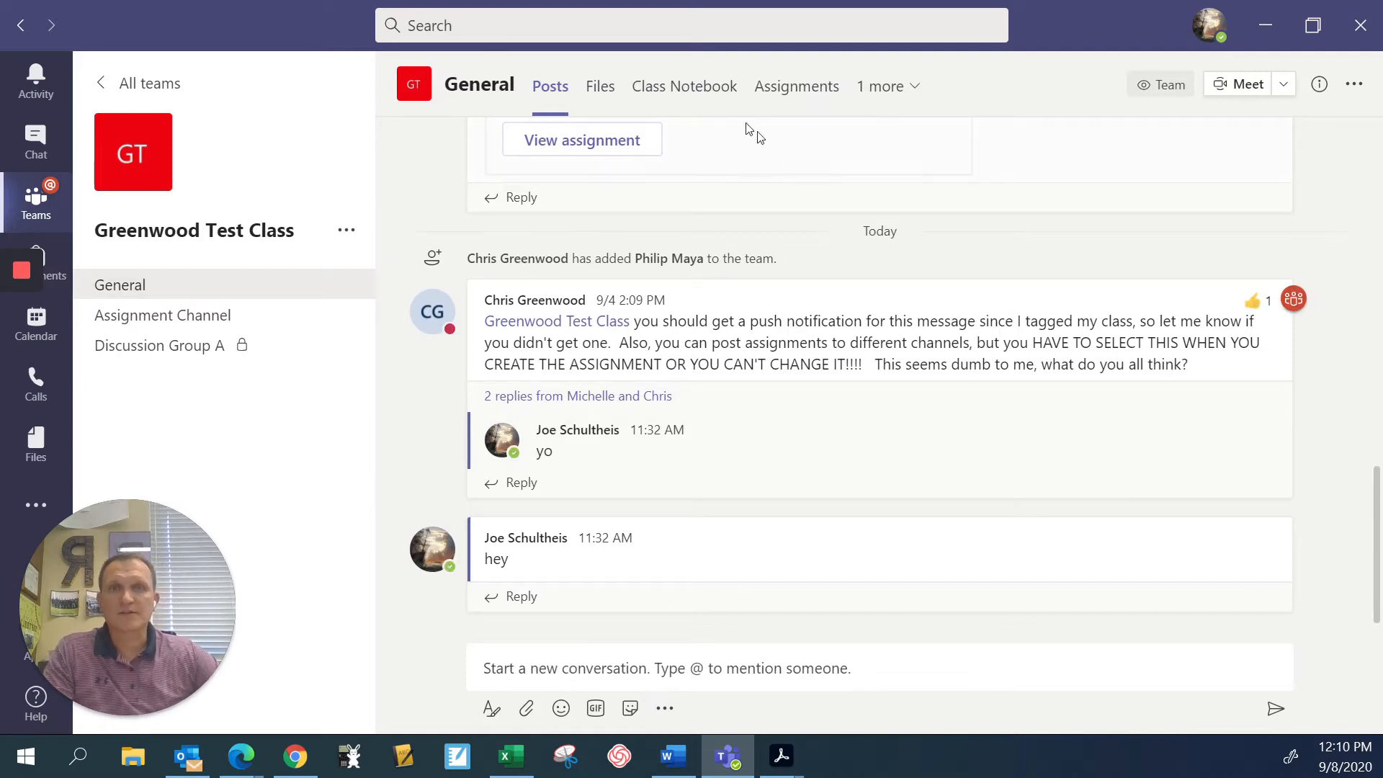
{"action": "left_click", "coordinate": [171, 317]}
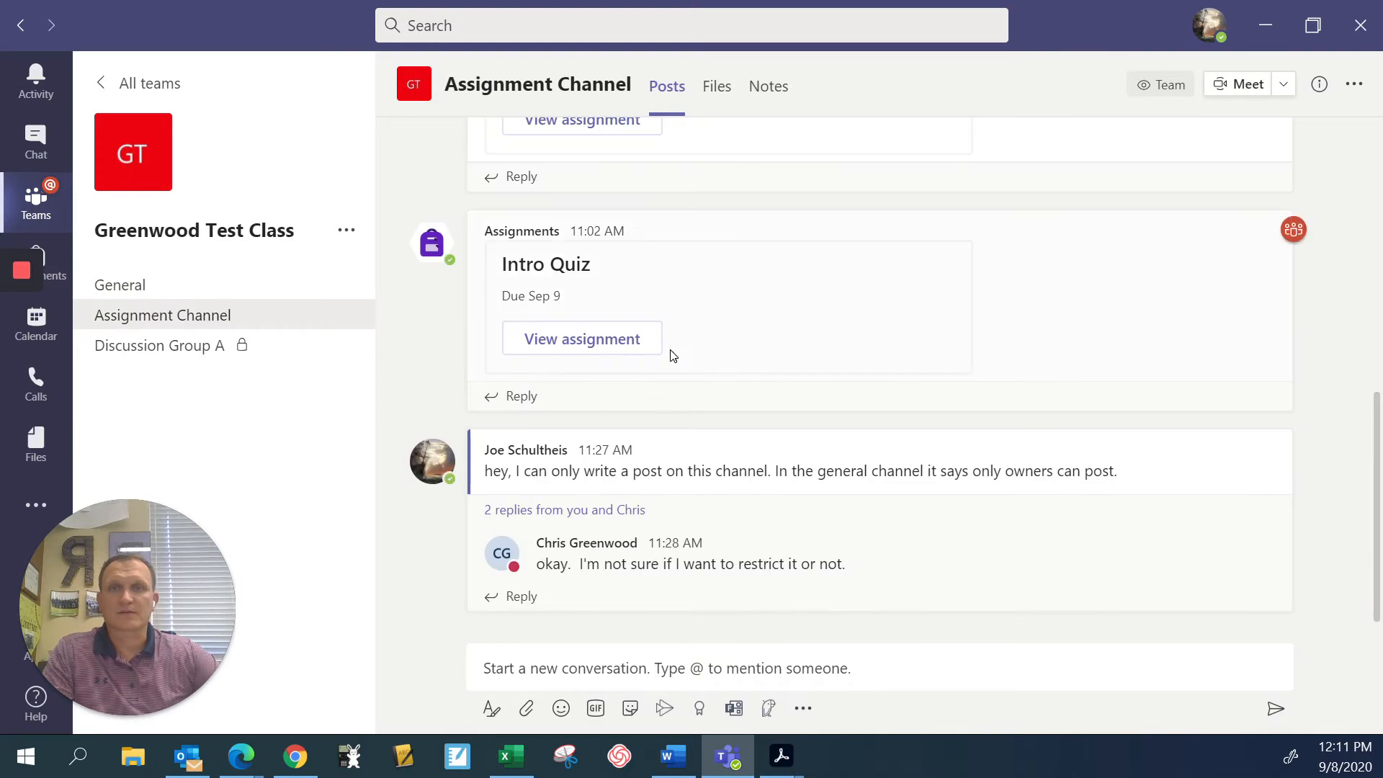
{"action": "scroll", "coordinate": [672, 360], "scroll_direction": "up", "scroll_amount": 5}
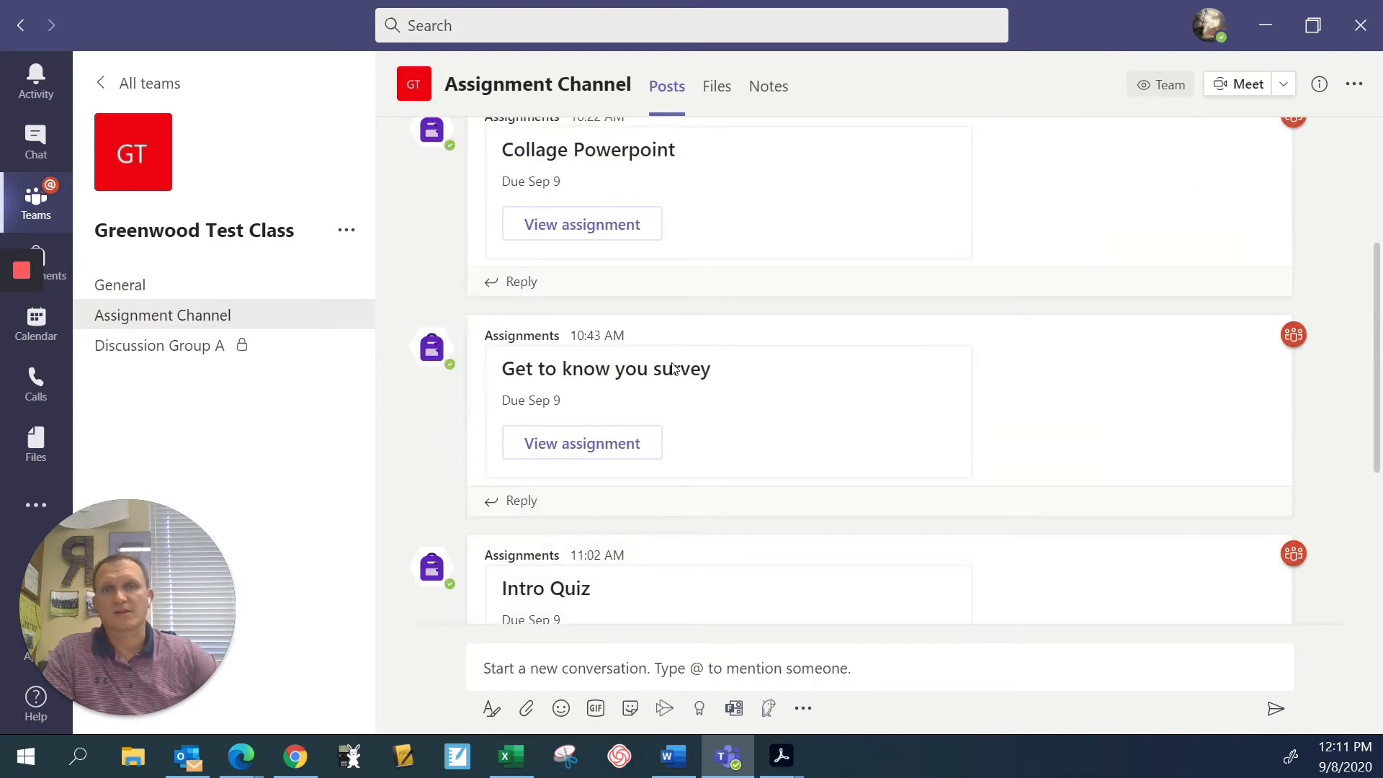
{"action": "left_click", "coordinate": [598, 224]}
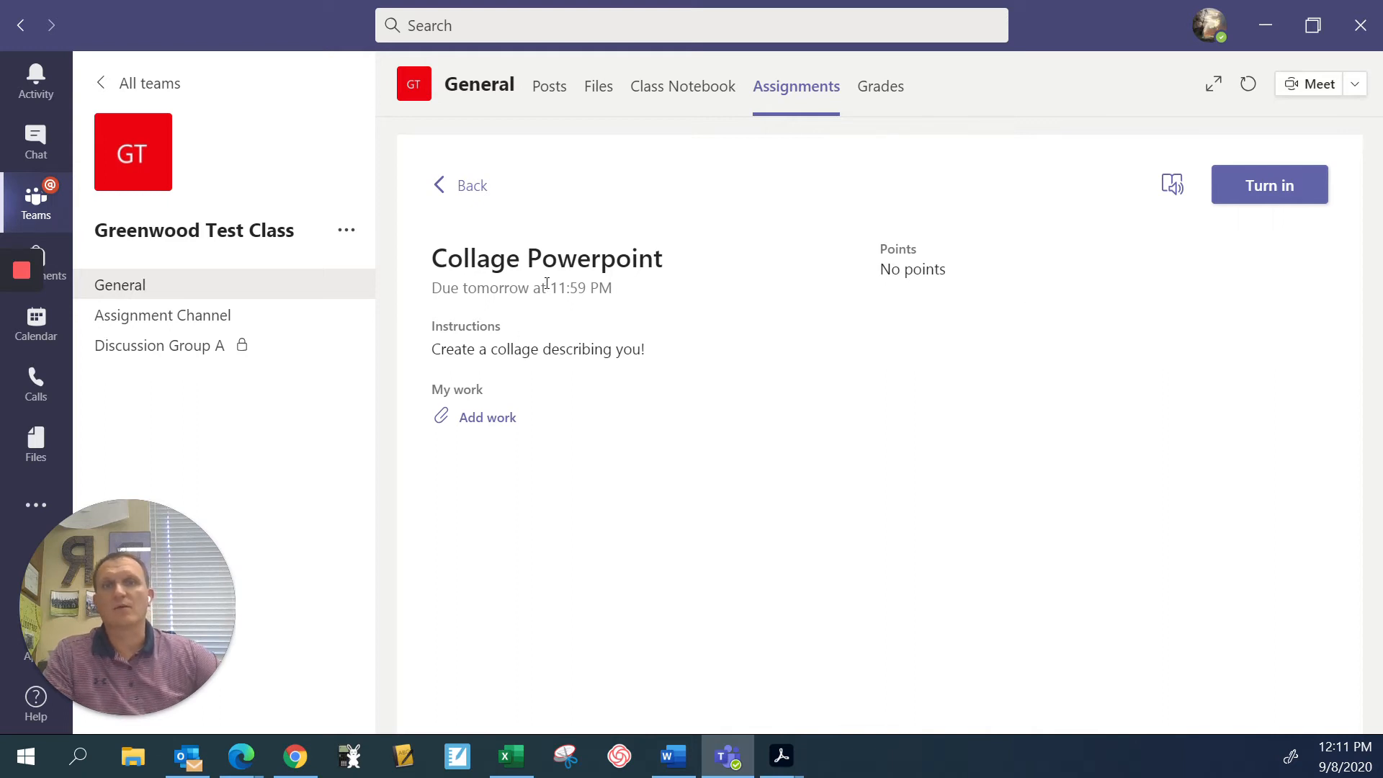
{"action": "left_click_drag", "start_coordinate": [540, 256], "coordinate": [663, 258]}
{"action": "left_click", "coordinate": [617, 481]}
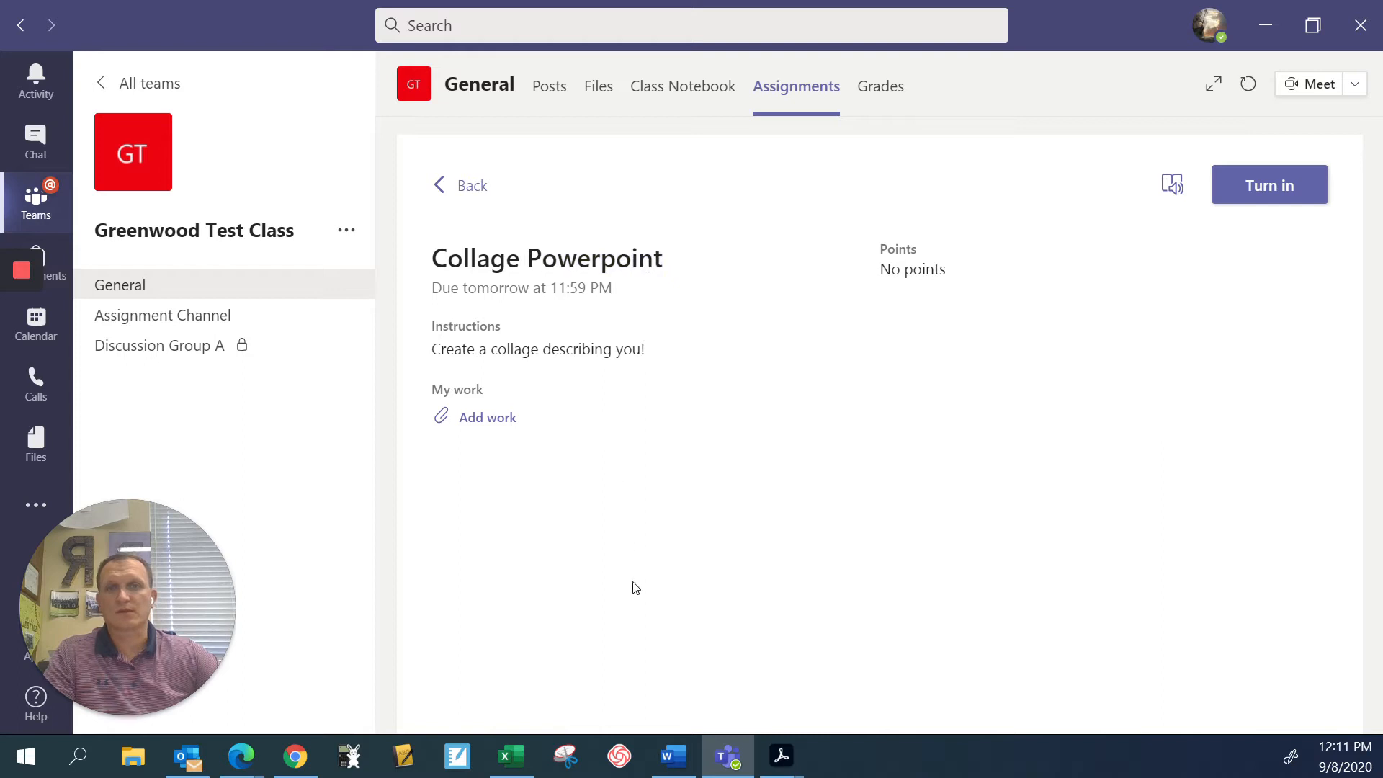
- Switch to the Microsoft Edge window with the new tab and open the Spokane Public Schools website
{"action": "mouse_move", "coordinate": [247, 769]}
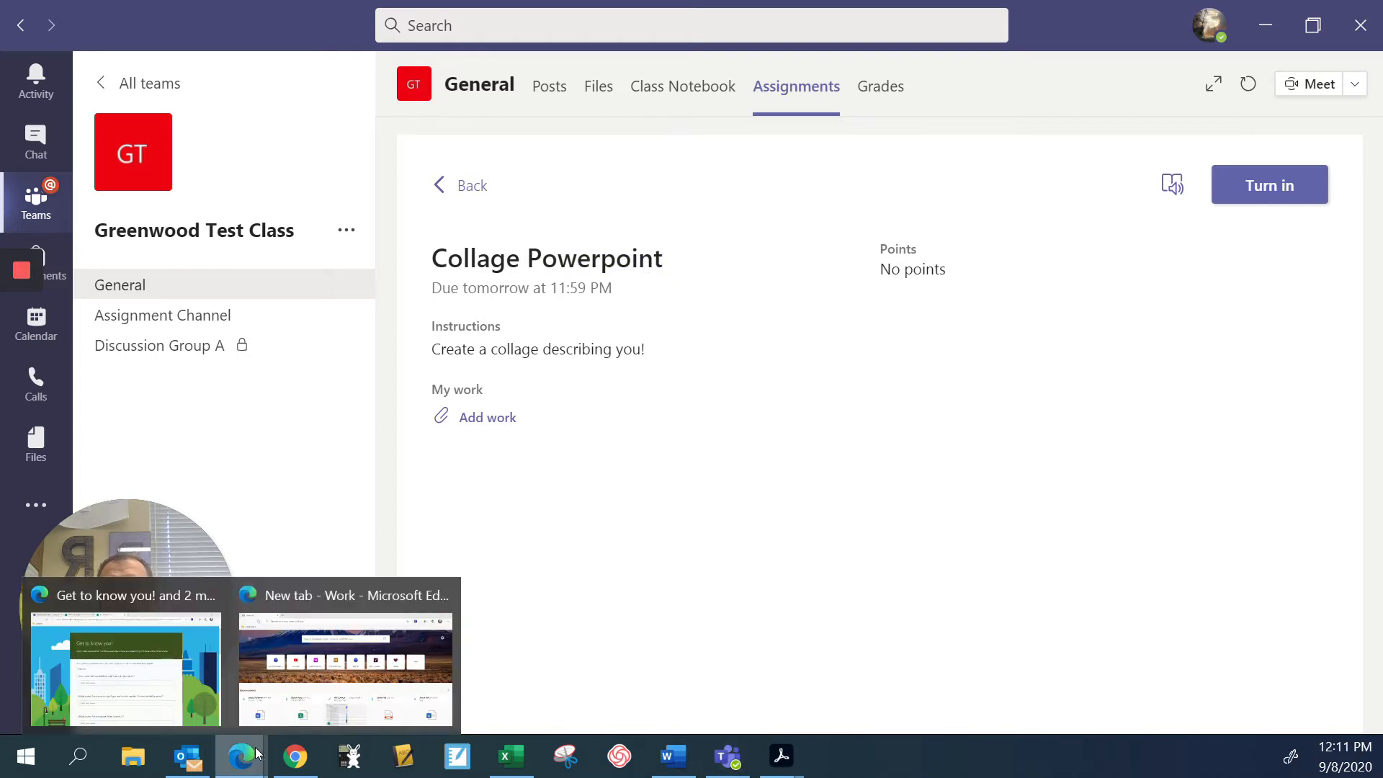
{"action": "left_click", "coordinate": [373, 663]}
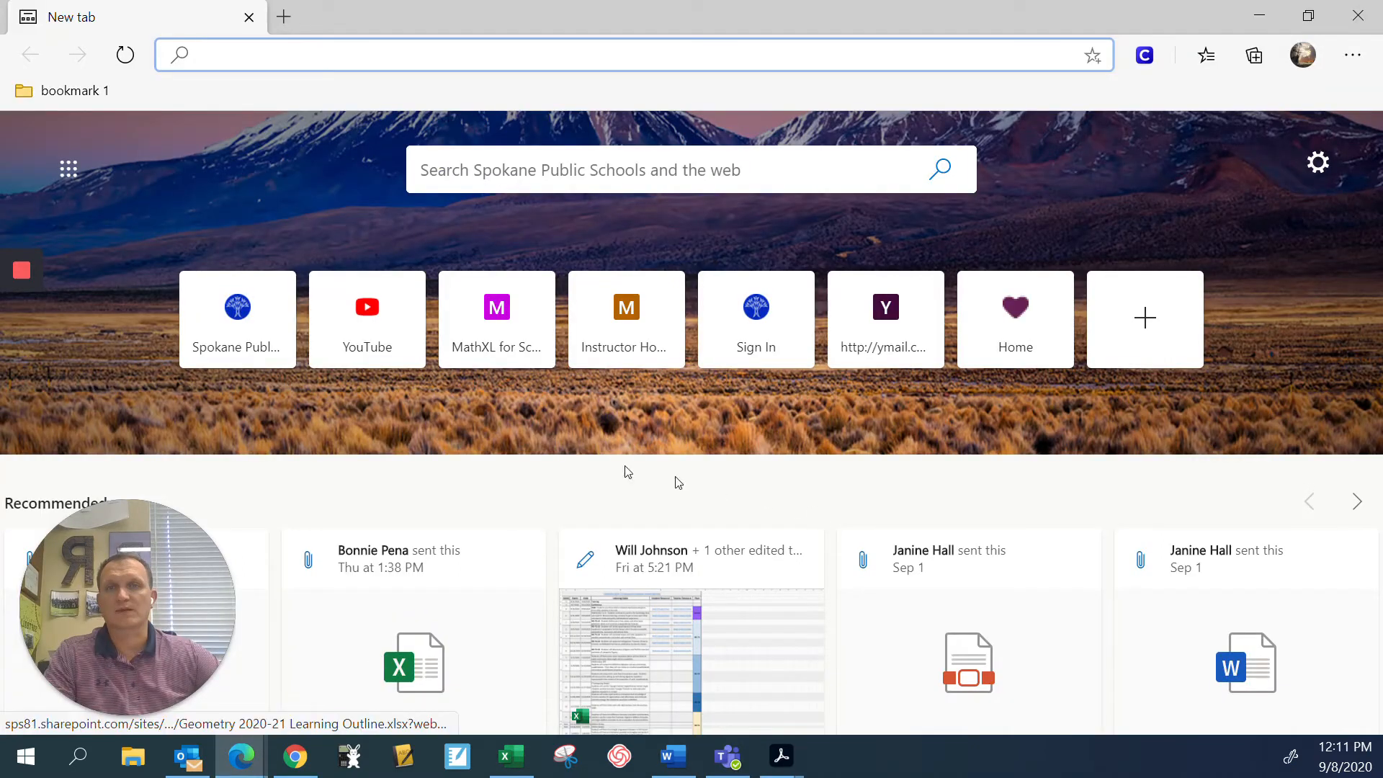
{"action": "left_click", "coordinate": [236, 342]}
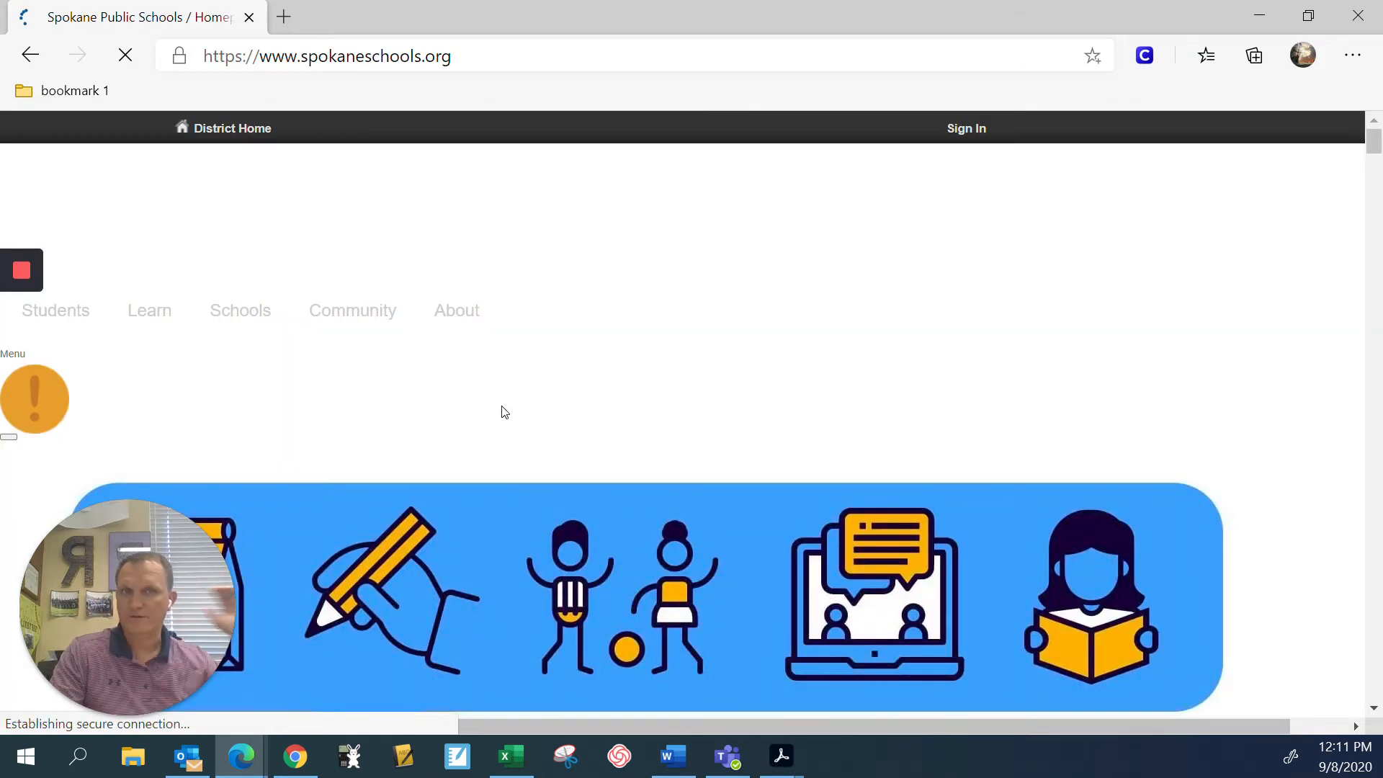
{"action": "scroll", "coordinate": [890, 607], "scroll_direction": "down", "scroll_amount": 3}
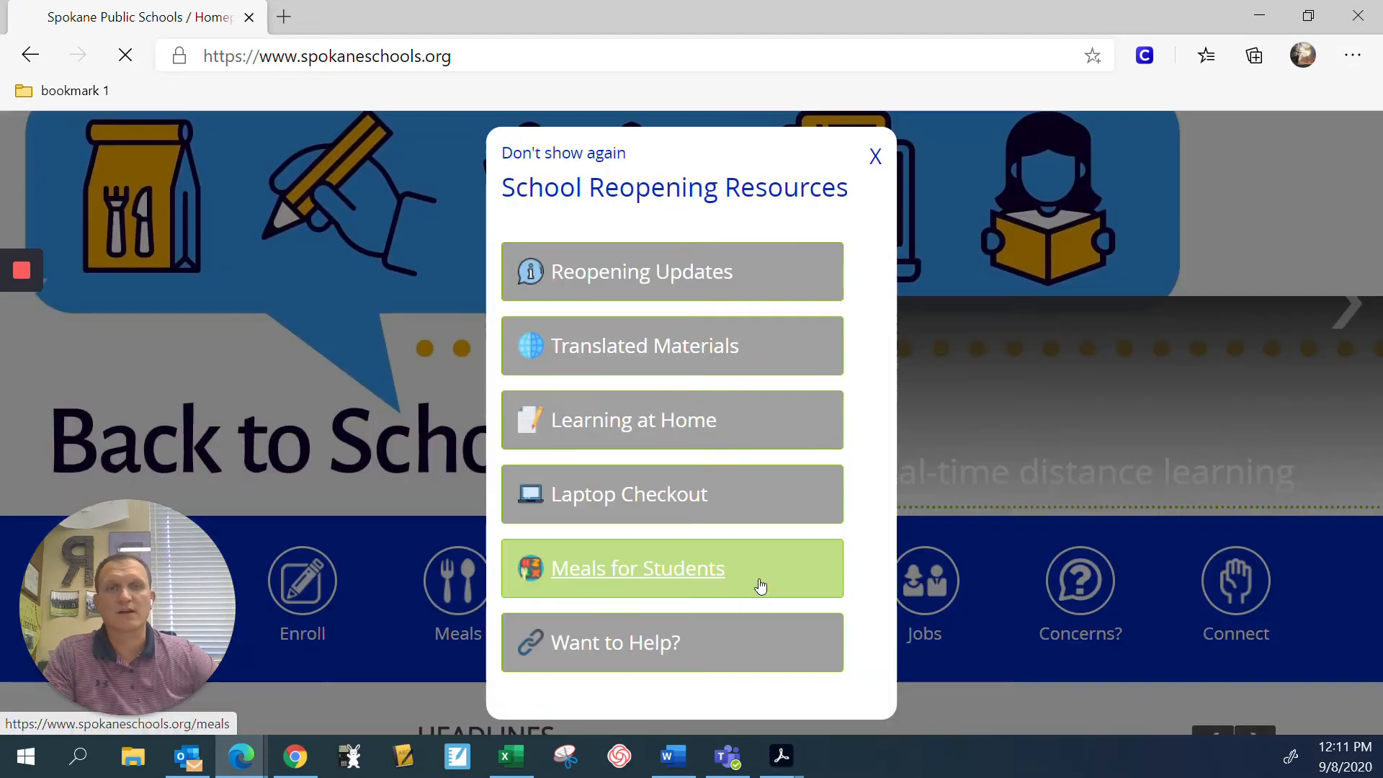
- Dismiss the School Reopening Resources pop-up on the district homepage and open Clever through Digital Tools
{"action": "left_click", "coordinate": [759, 582]}
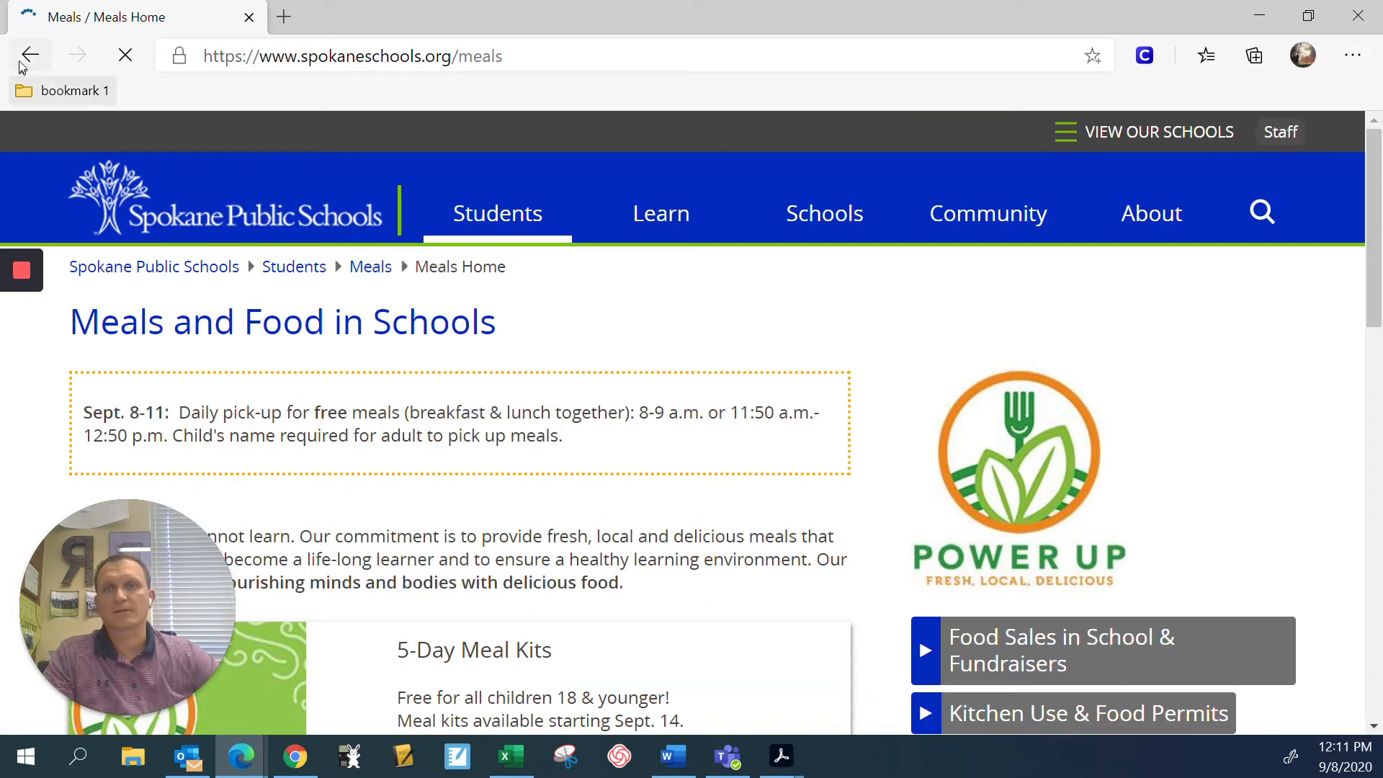
{"action": "left_click", "coordinate": [30, 54]}
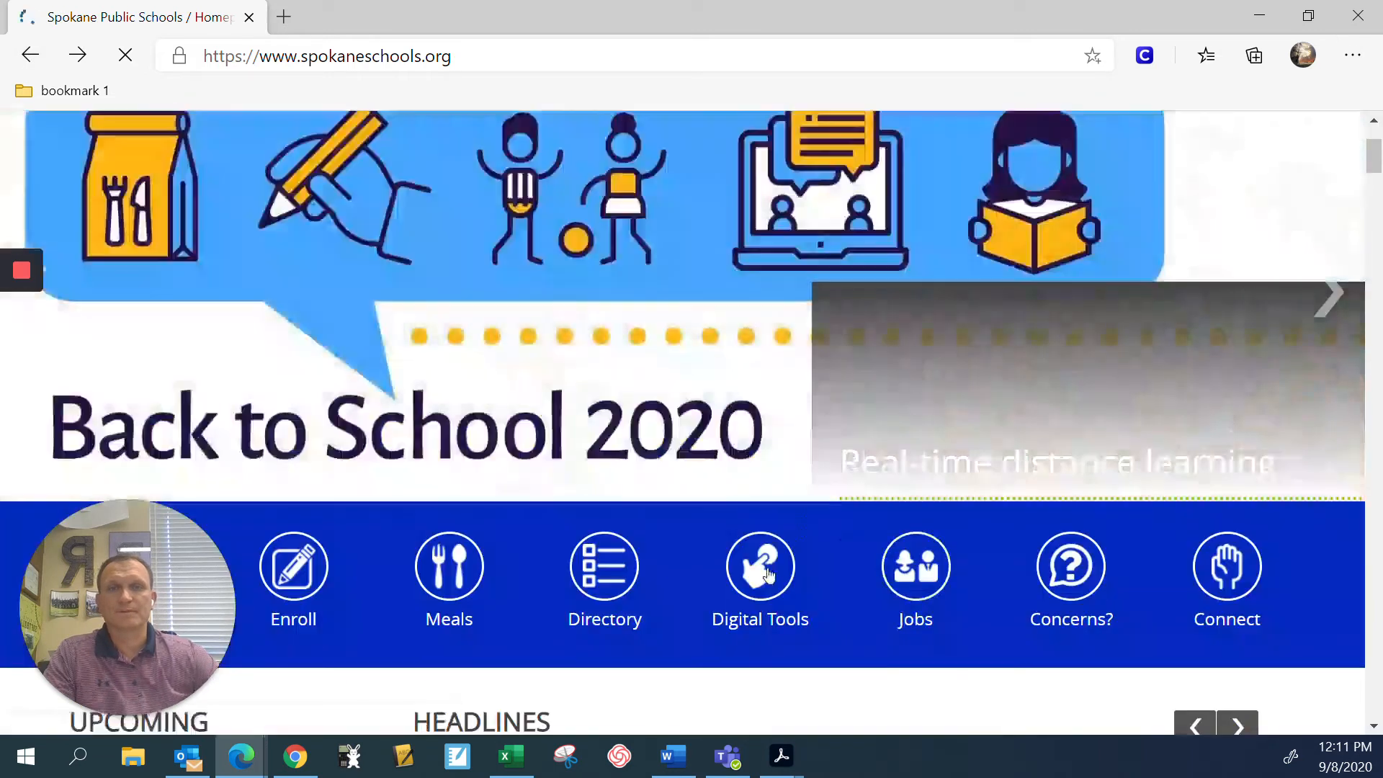
{"action": "left_click", "coordinate": [874, 156]}
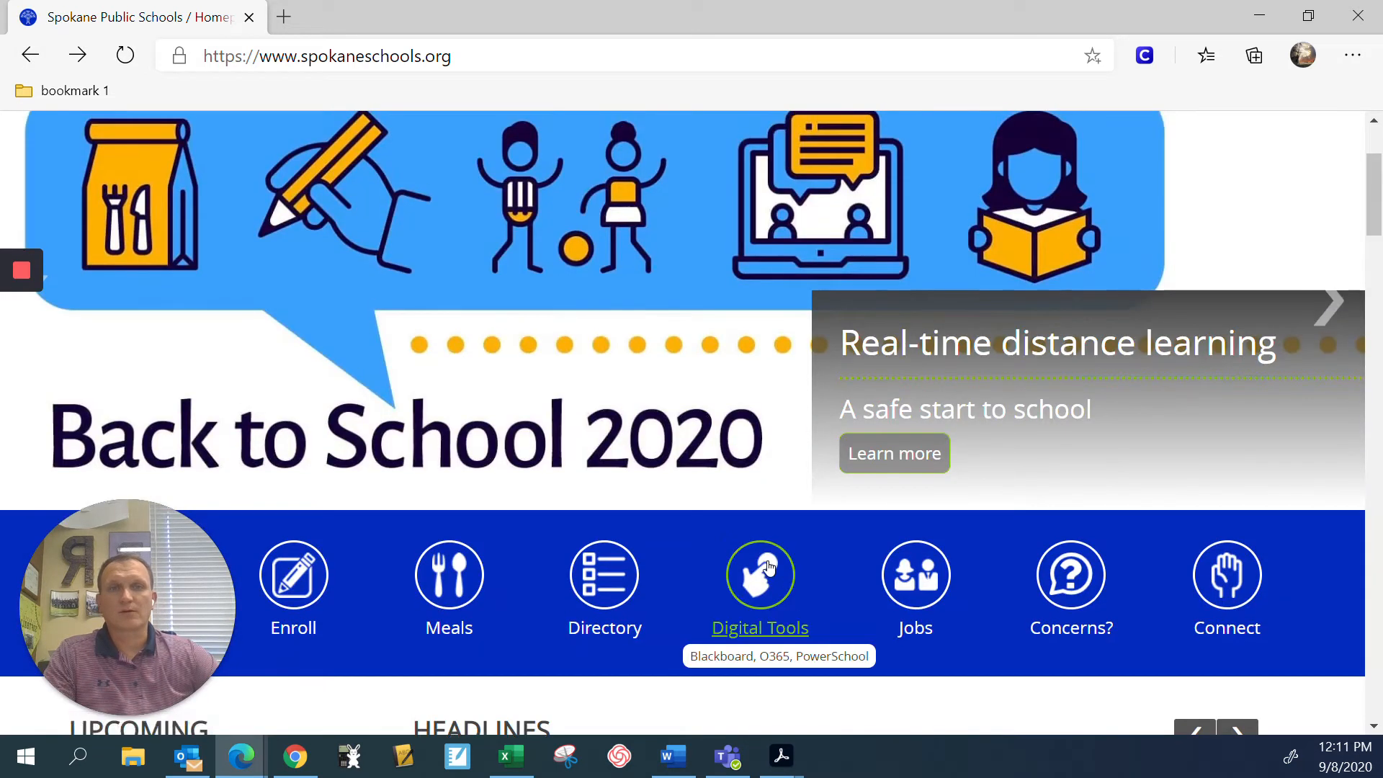
{"action": "left_click", "coordinate": [768, 567]}
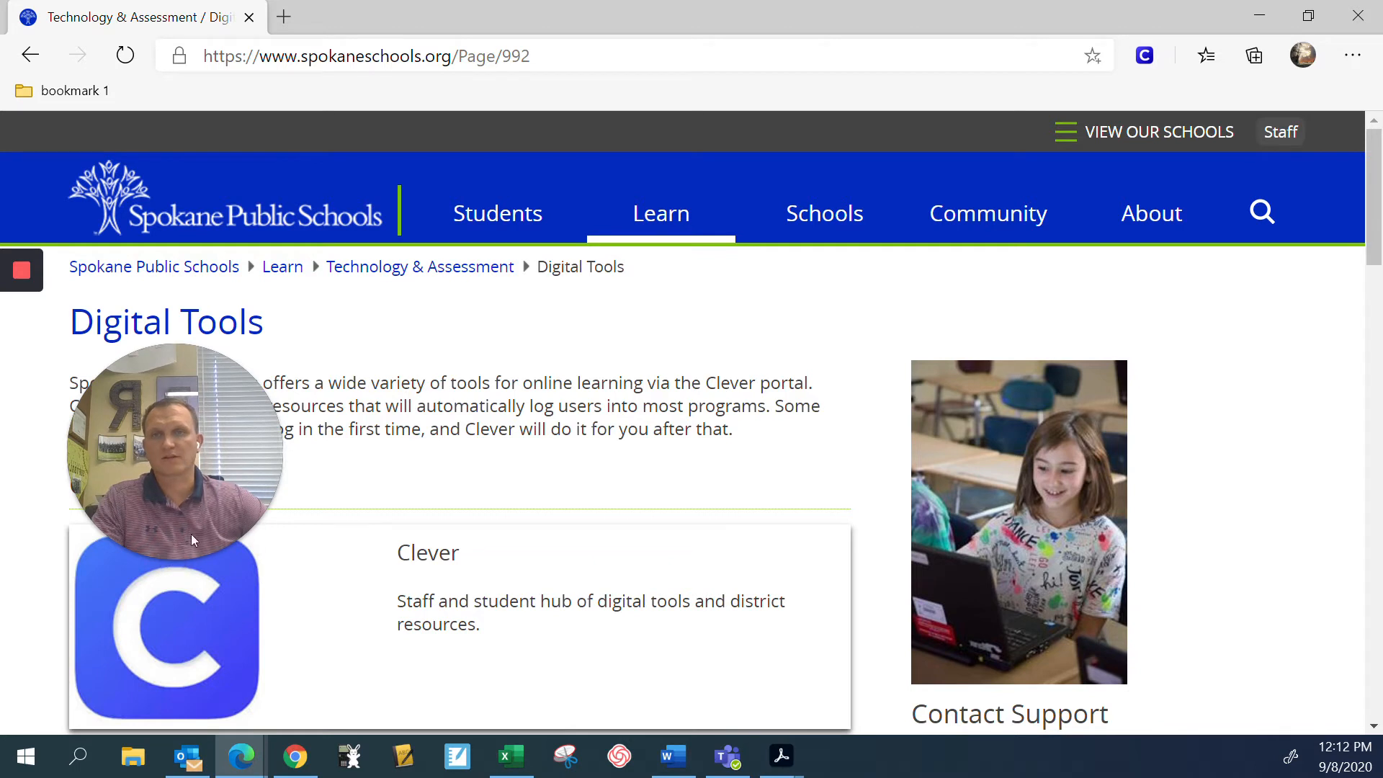
{"action": "left_click", "coordinate": [423, 566]}
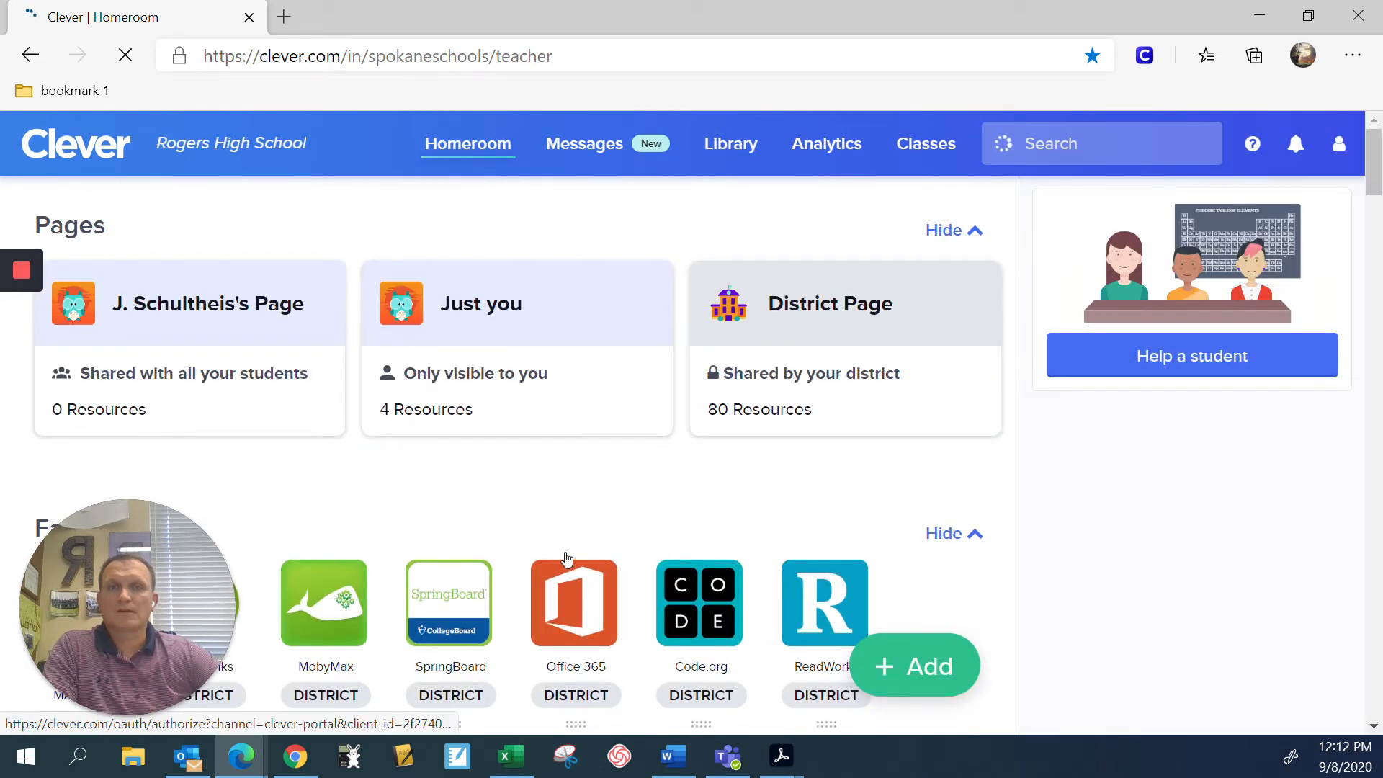
- Look through the Clever homeroom's district resources and open Office 365 from the favorites
{"action": "scroll", "coordinate": [614, 530], "scroll_direction": "down", "scroll_amount": 15}
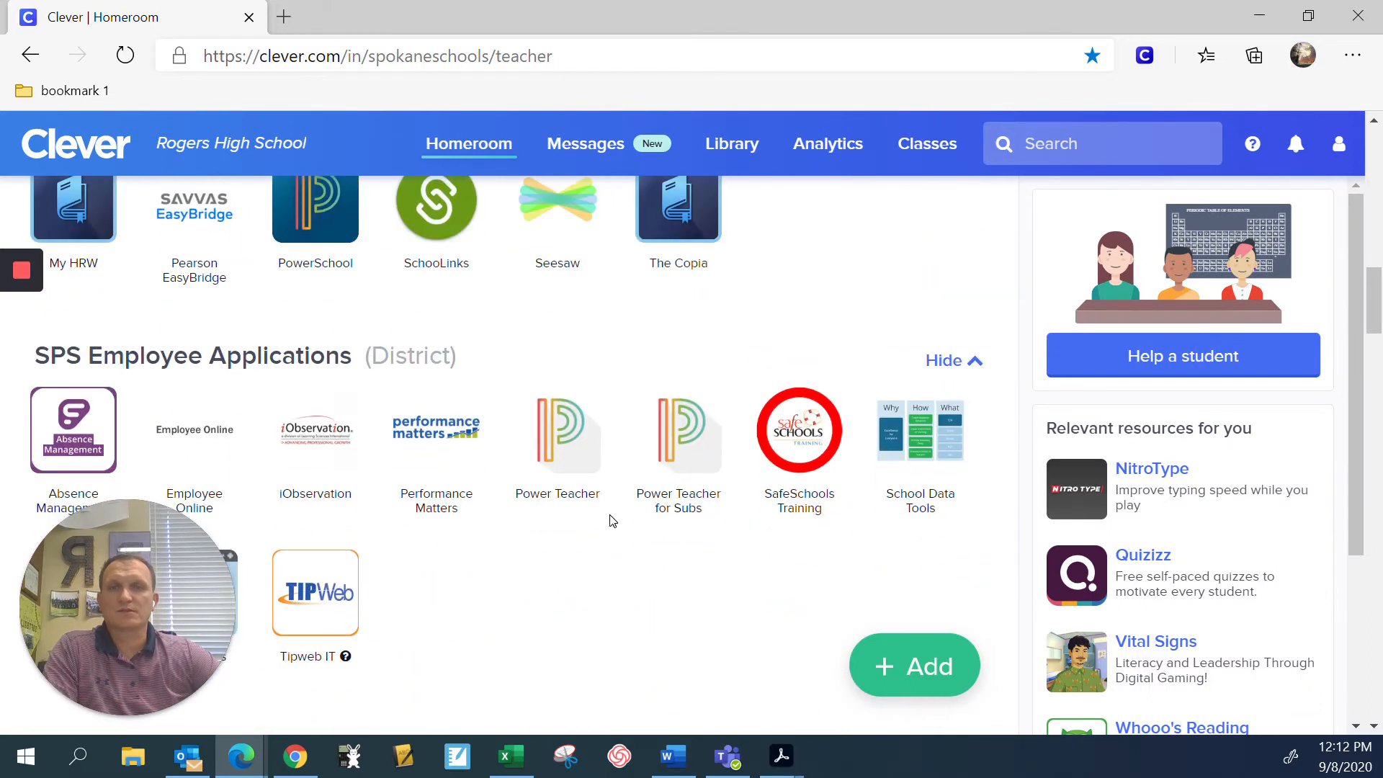
{"action": "scroll", "coordinate": [610, 521], "scroll_direction": "down", "scroll_amount": 10}
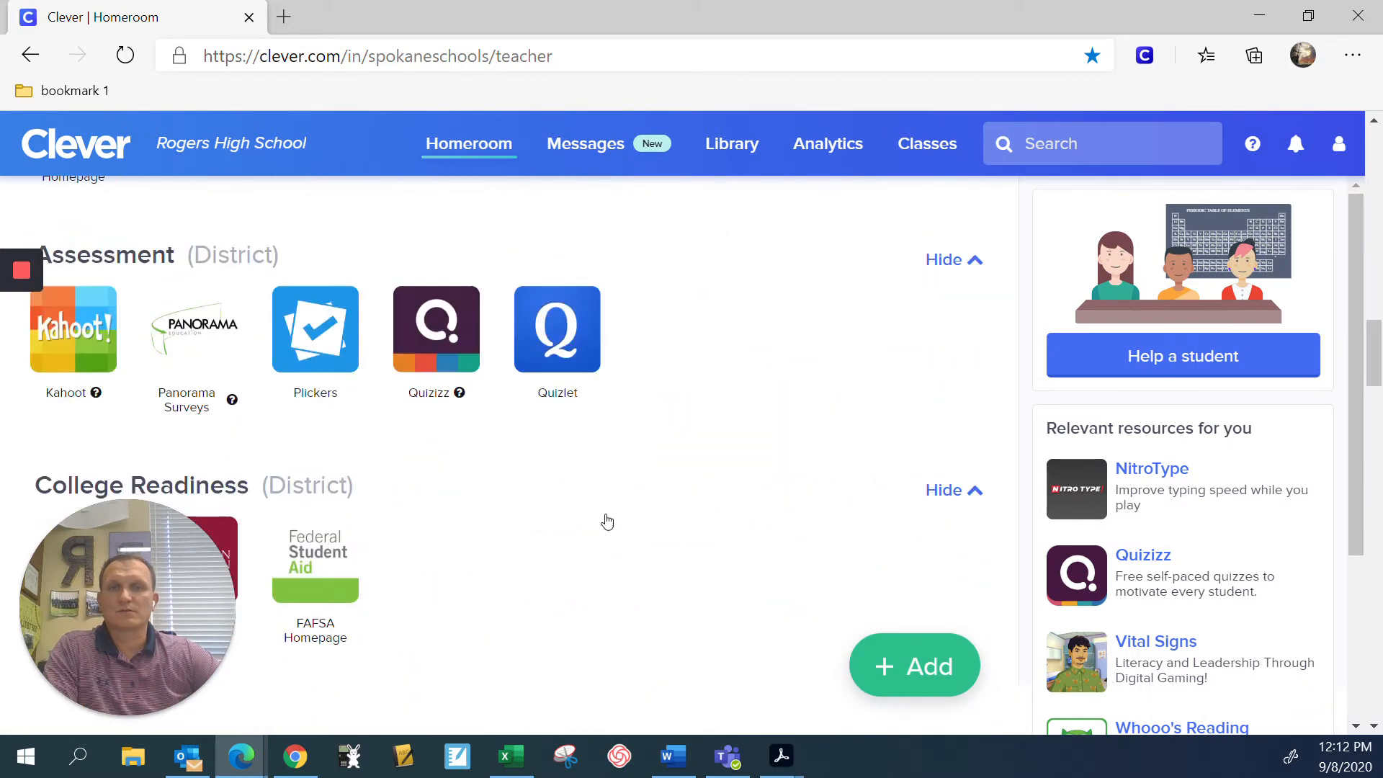
{"action": "scroll", "coordinate": [607, 521], "scroll_direction": "down", "scroll_amount": 10}
{"action": "mouse_move", "coordinate": [465, 436]}
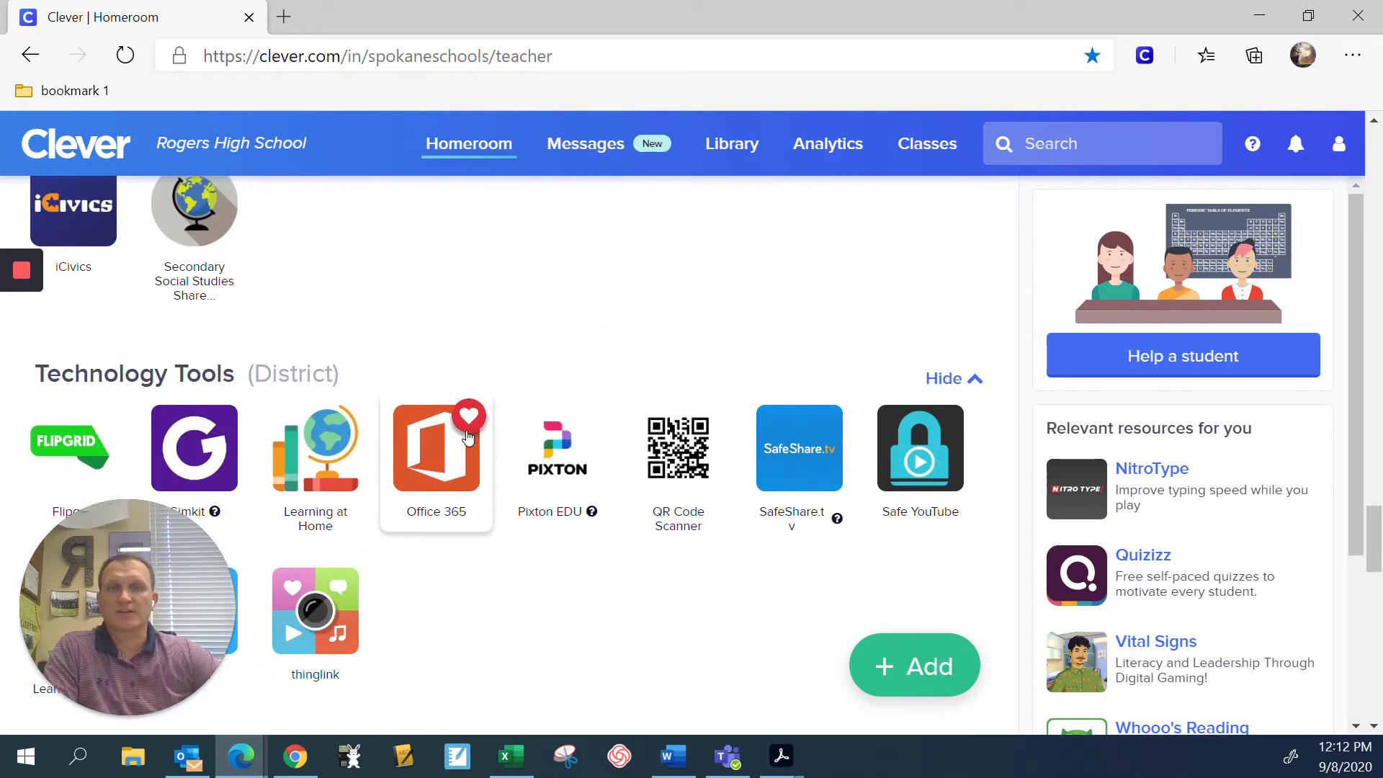
{"action": "scroll", "coordinate": [470, 442], "scroll_direction": "up", "scroll_amount": 20}
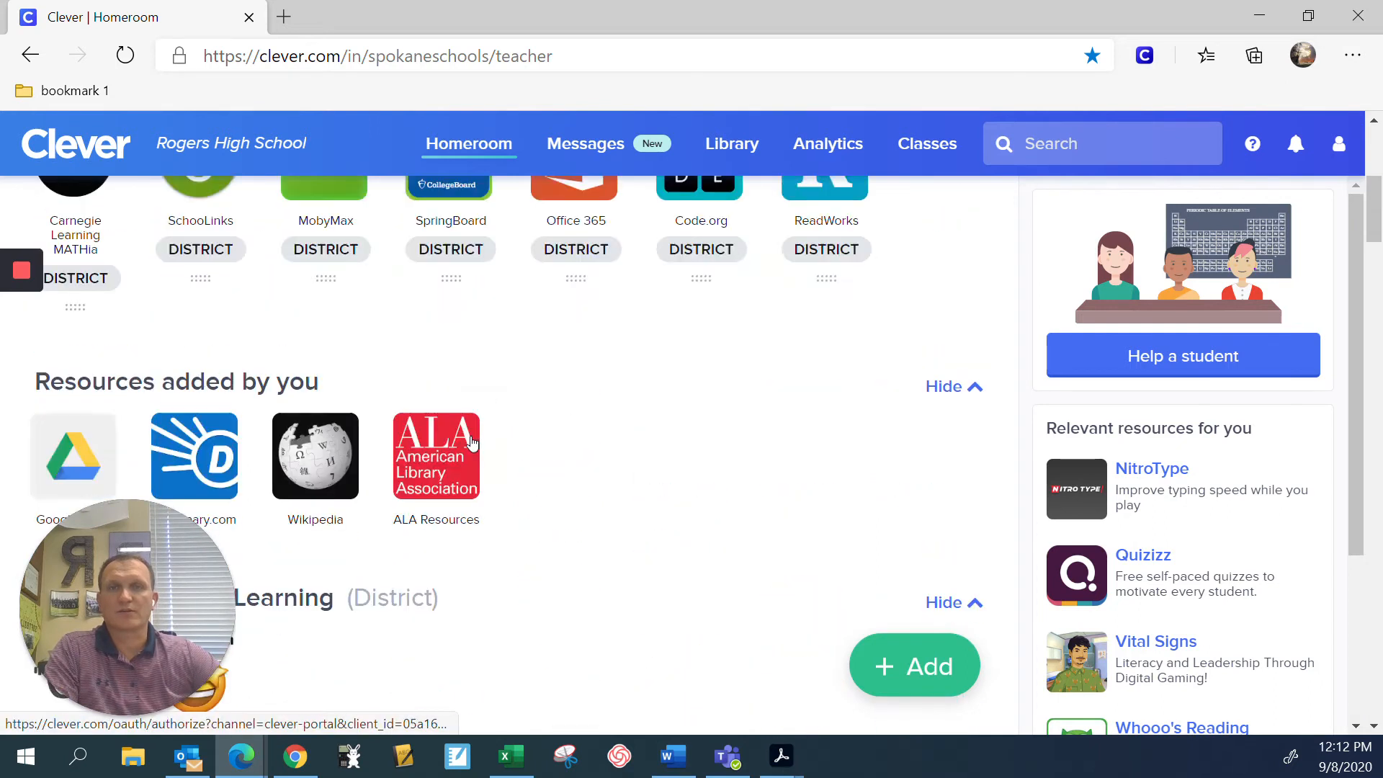
{"action": "mouse_move", "coordinate": [582, 603]}
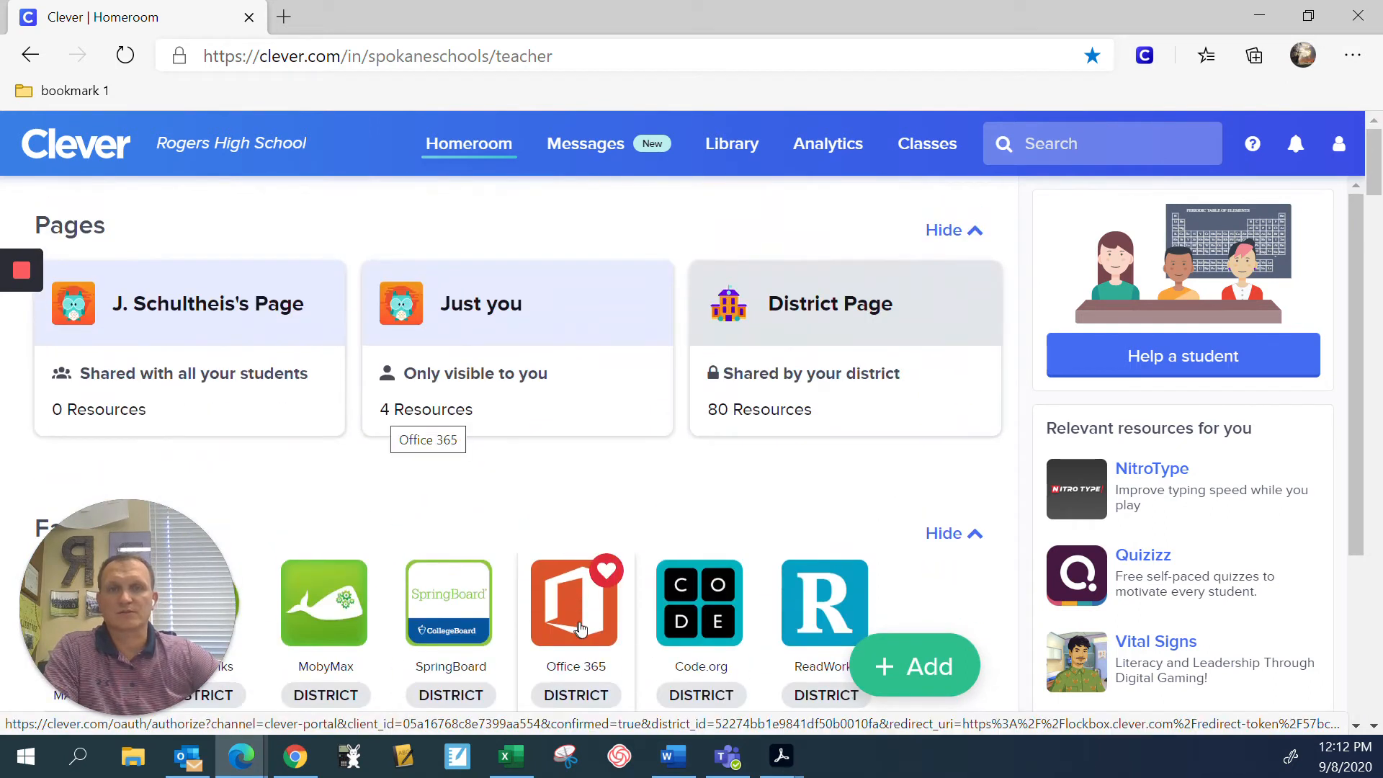
{"action": "left_click", "coordinate": [576, 631]}
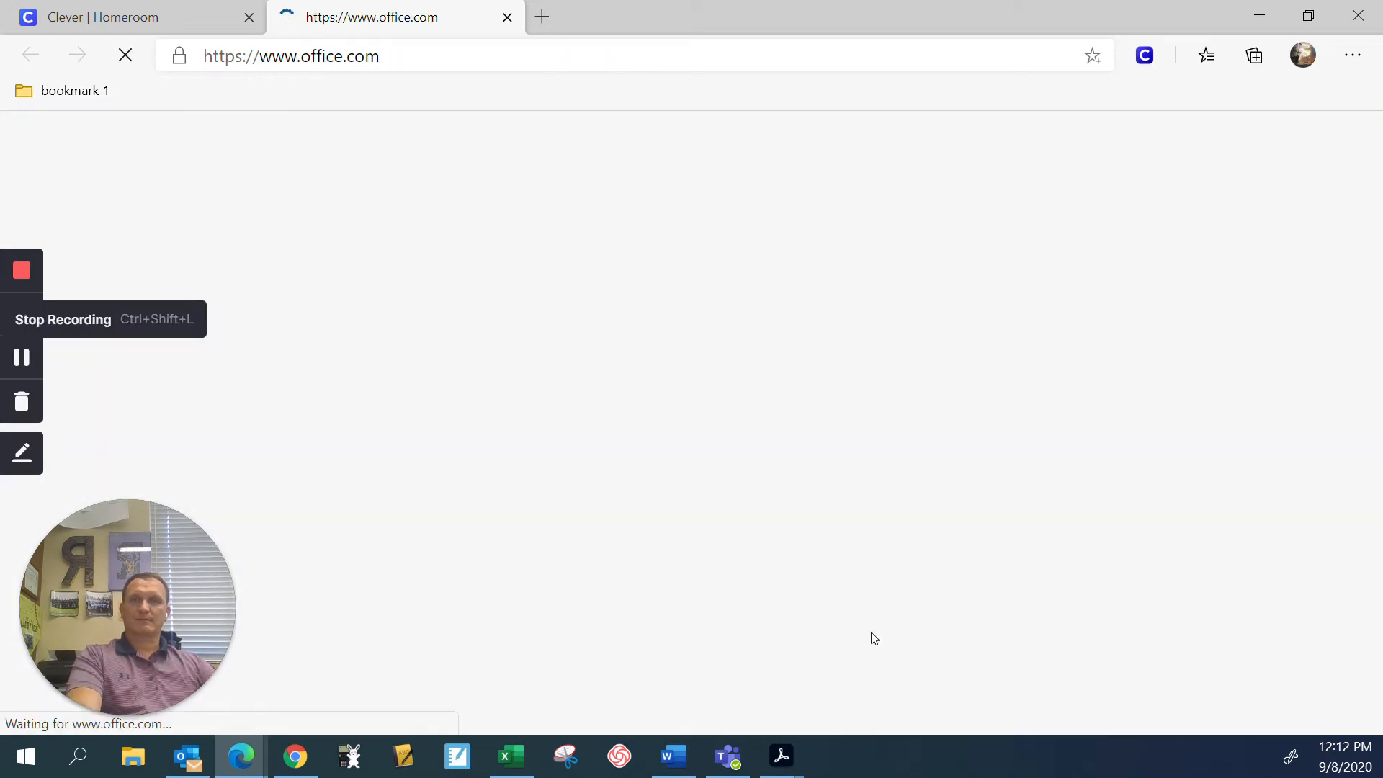
{"action": "left_click", "coordinate": [21, 360]}
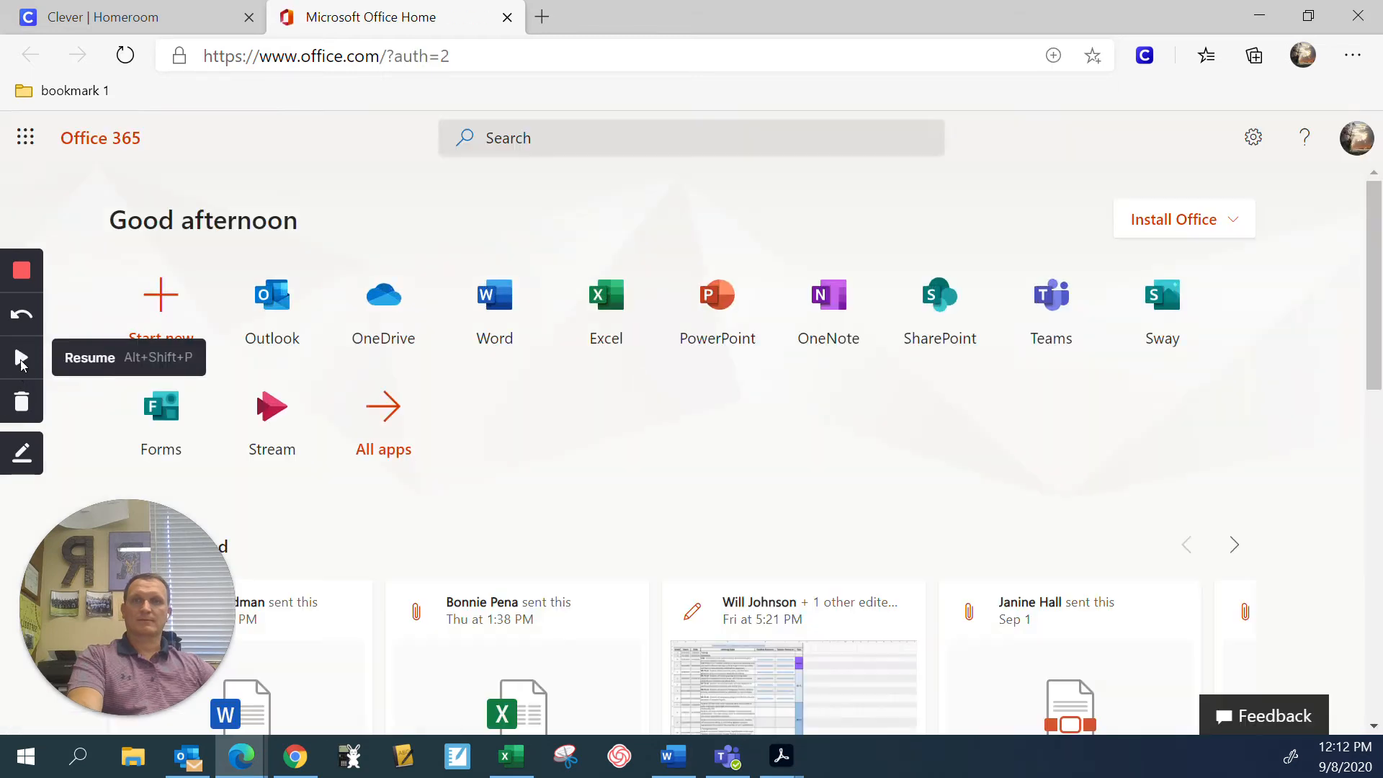
{"action": "left_click", "coordinate": [21, 360]}
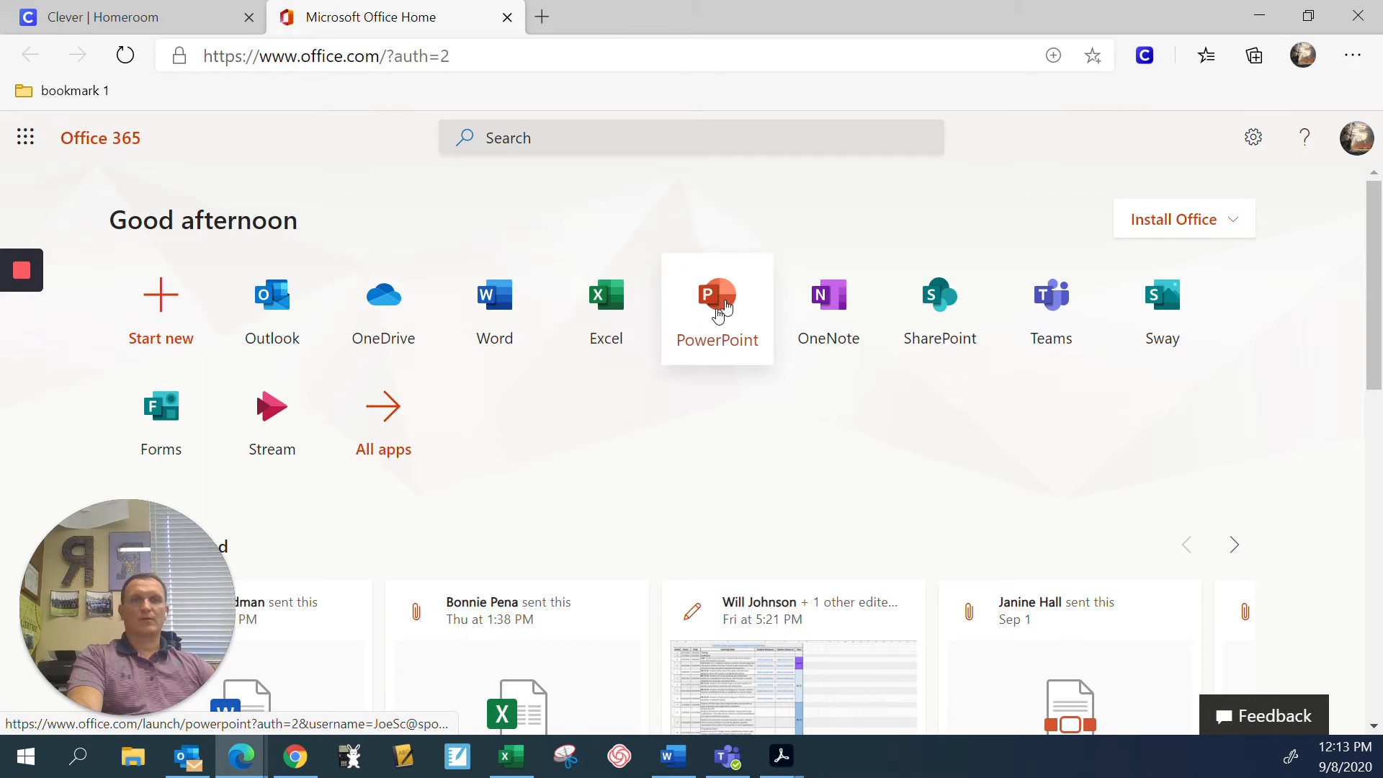
- Open PowerPoint from the Office 365 home page and create a new blank presentation
{"action": "left_click", "coordinate": [715, 321]}
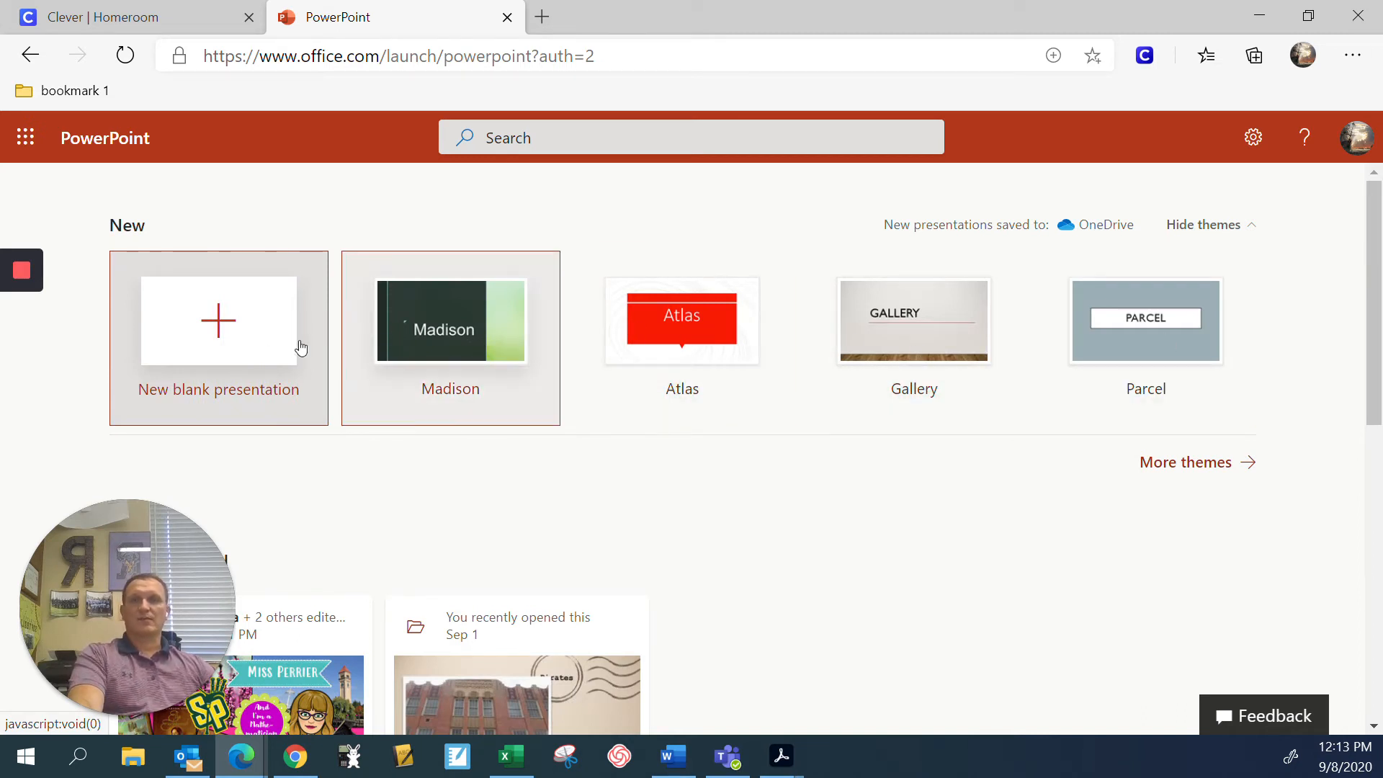
{"action": "left_click", "coordinate": [211, 340]}
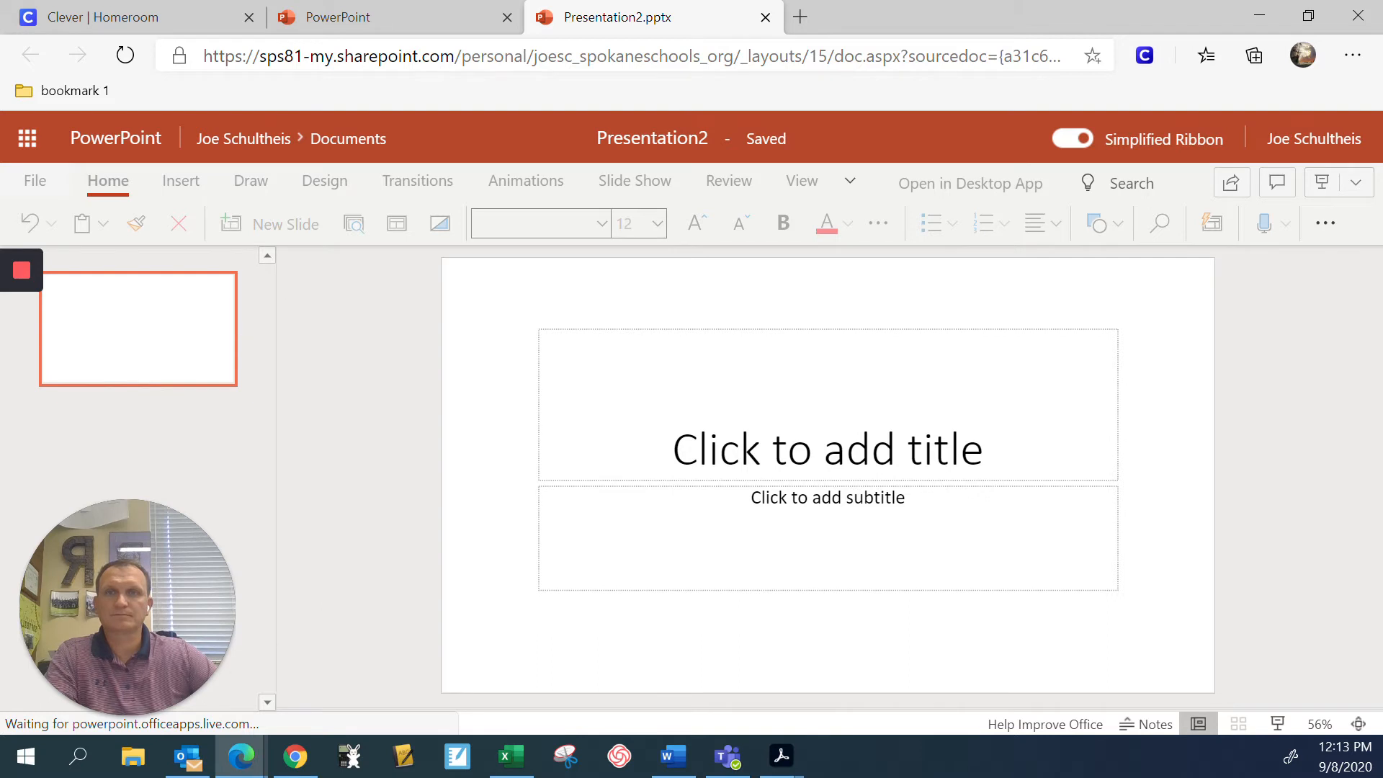
- Delete the title and subtitle placeholders from the first slide so that it is blank
{"action": "left_click", "coordinate": [562, 454]}
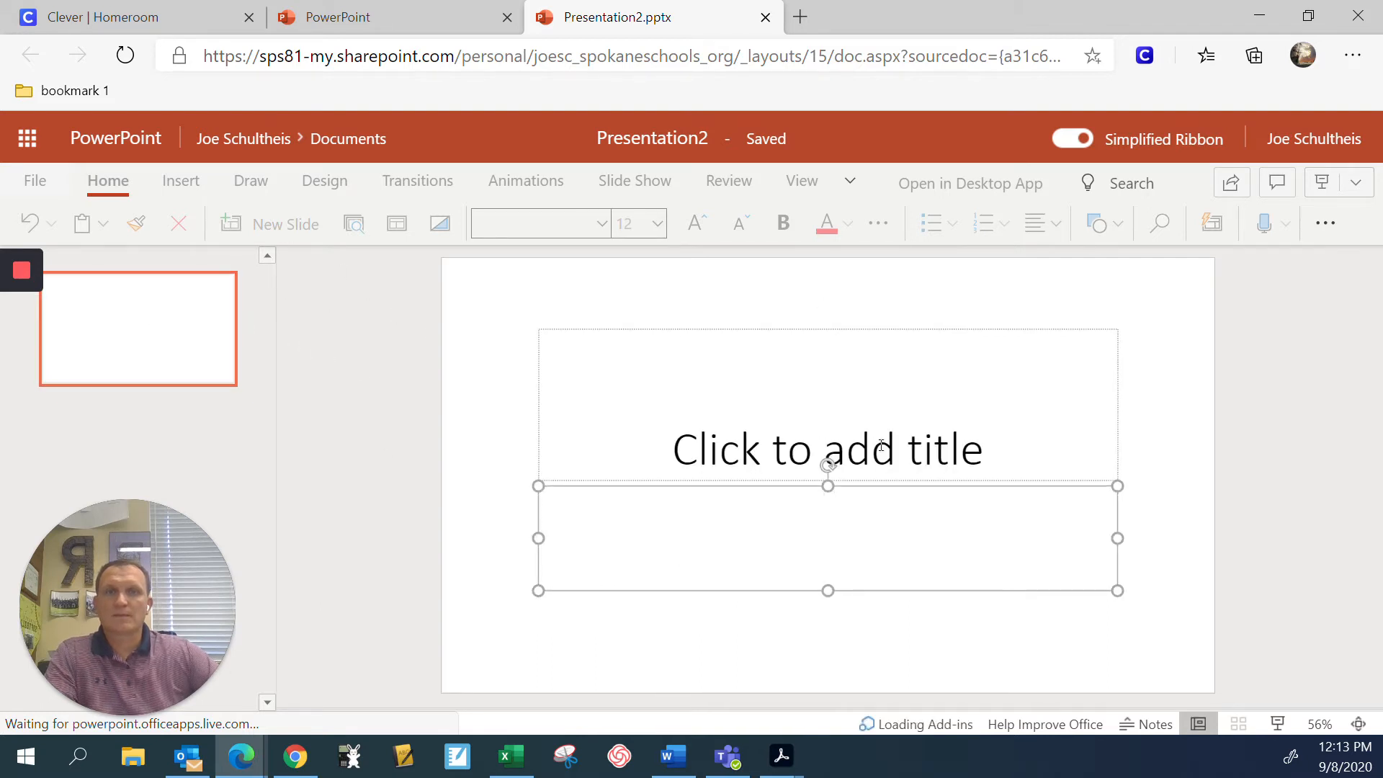
{"action": "left_click", "coordinate": [825, 434]}
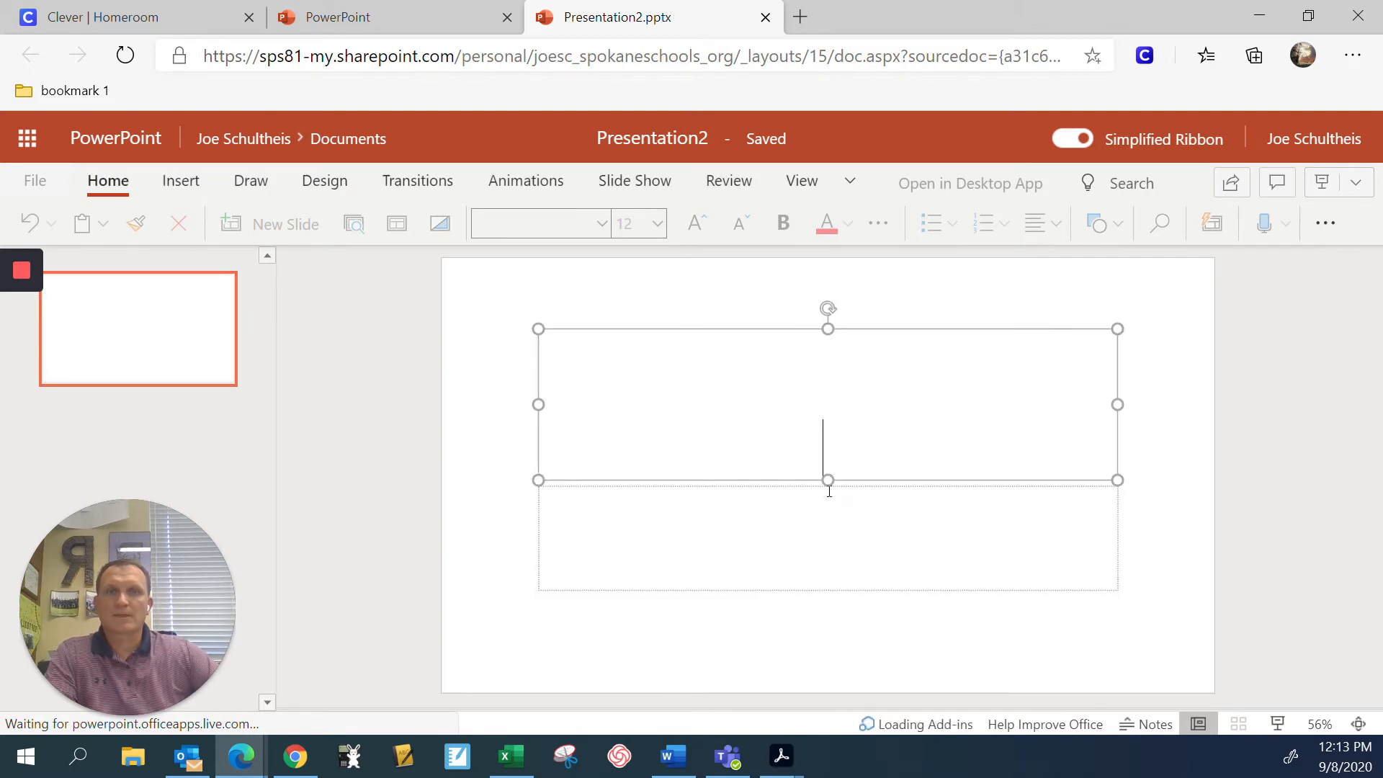
{"action": "right_click", "coordinate": [827, 432]}
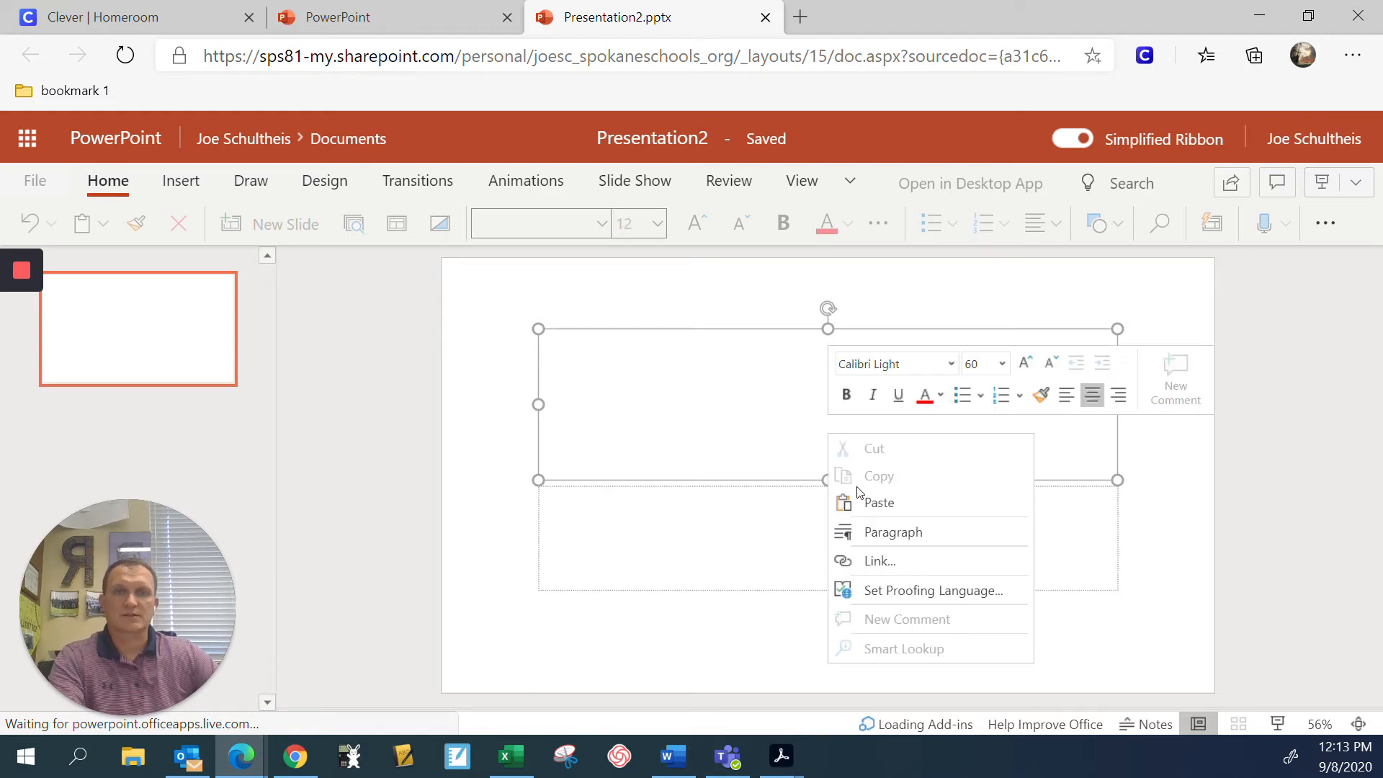
{"action": "left_click", "coordinate": [751, 477]}
{"action": "left_click", "coordinate": [823, 332]}
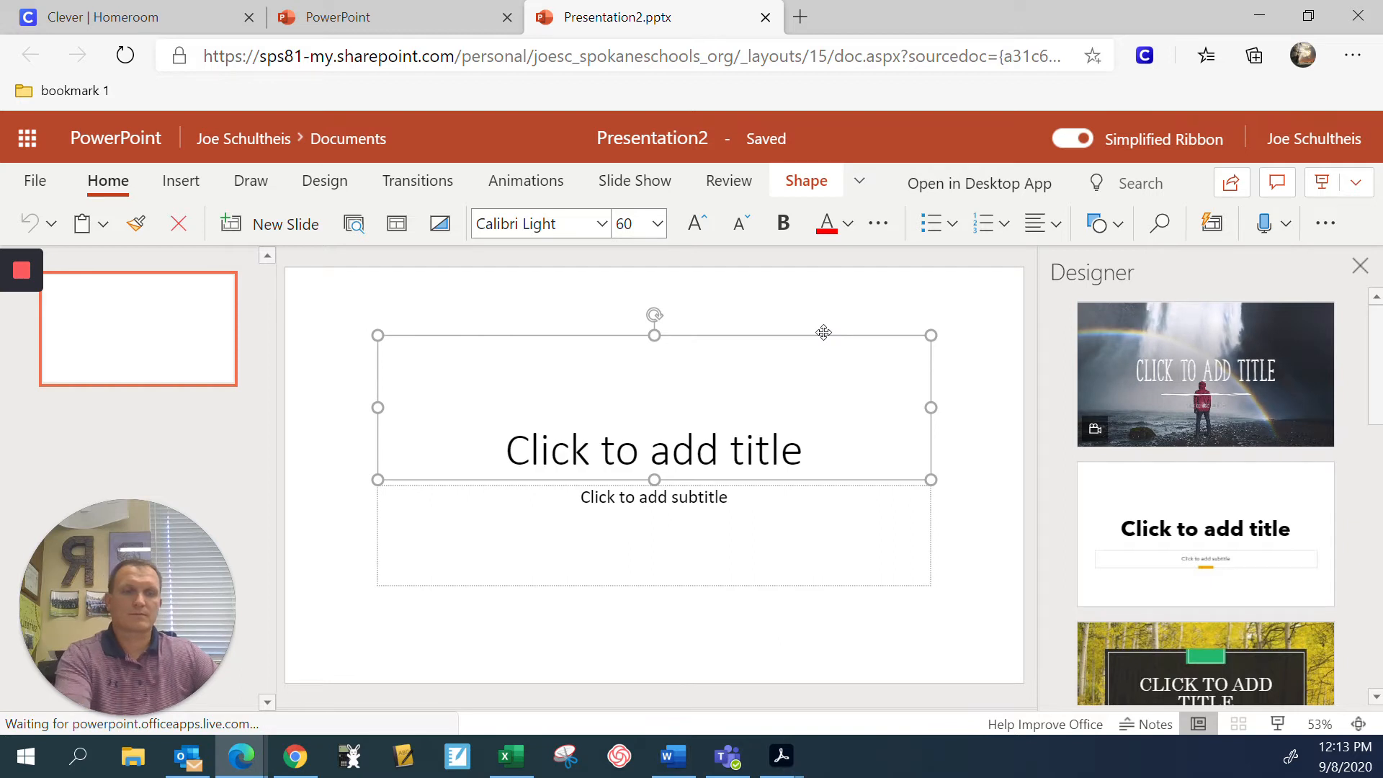
{"action": "key", "text": "Delete"}
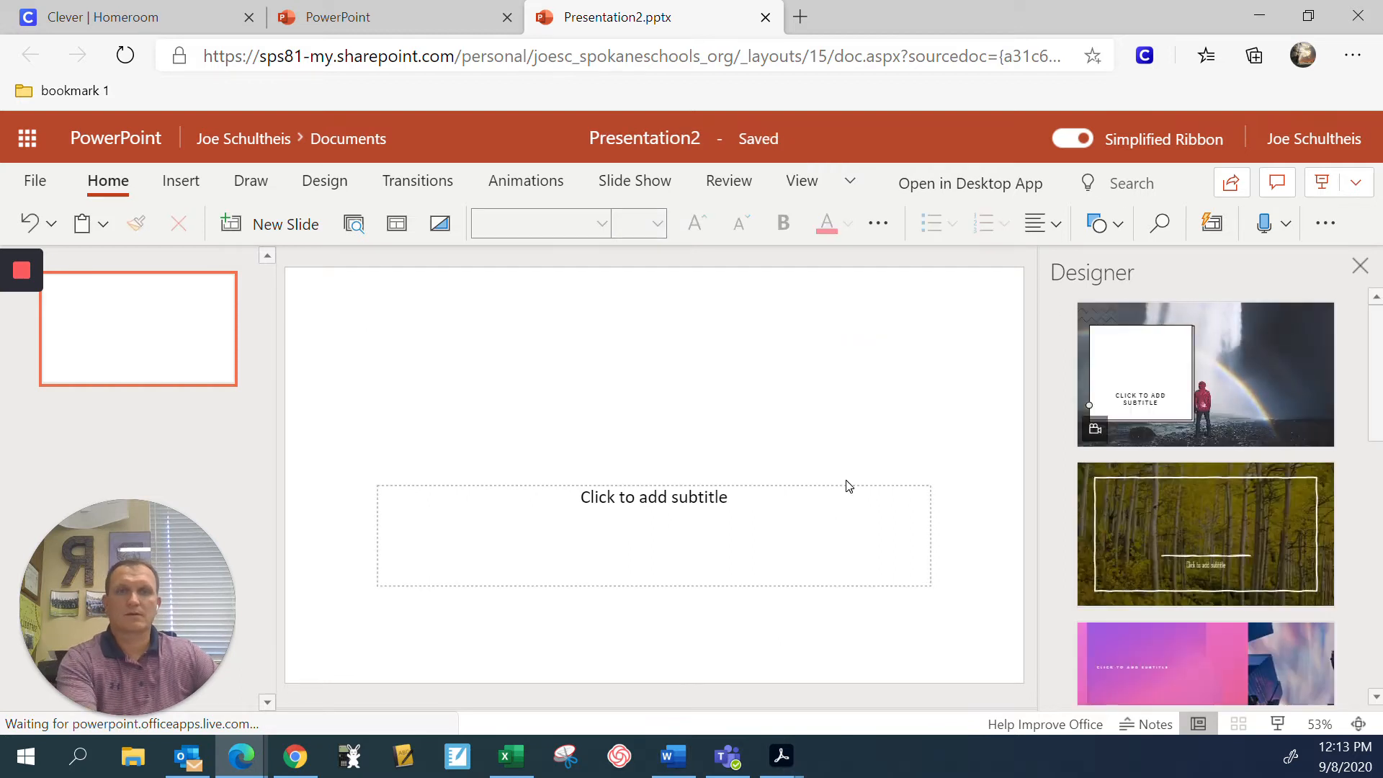
{"action": "left_click", "coordinate": [846, 482]}
{"action": "key", "text": "Delete"}
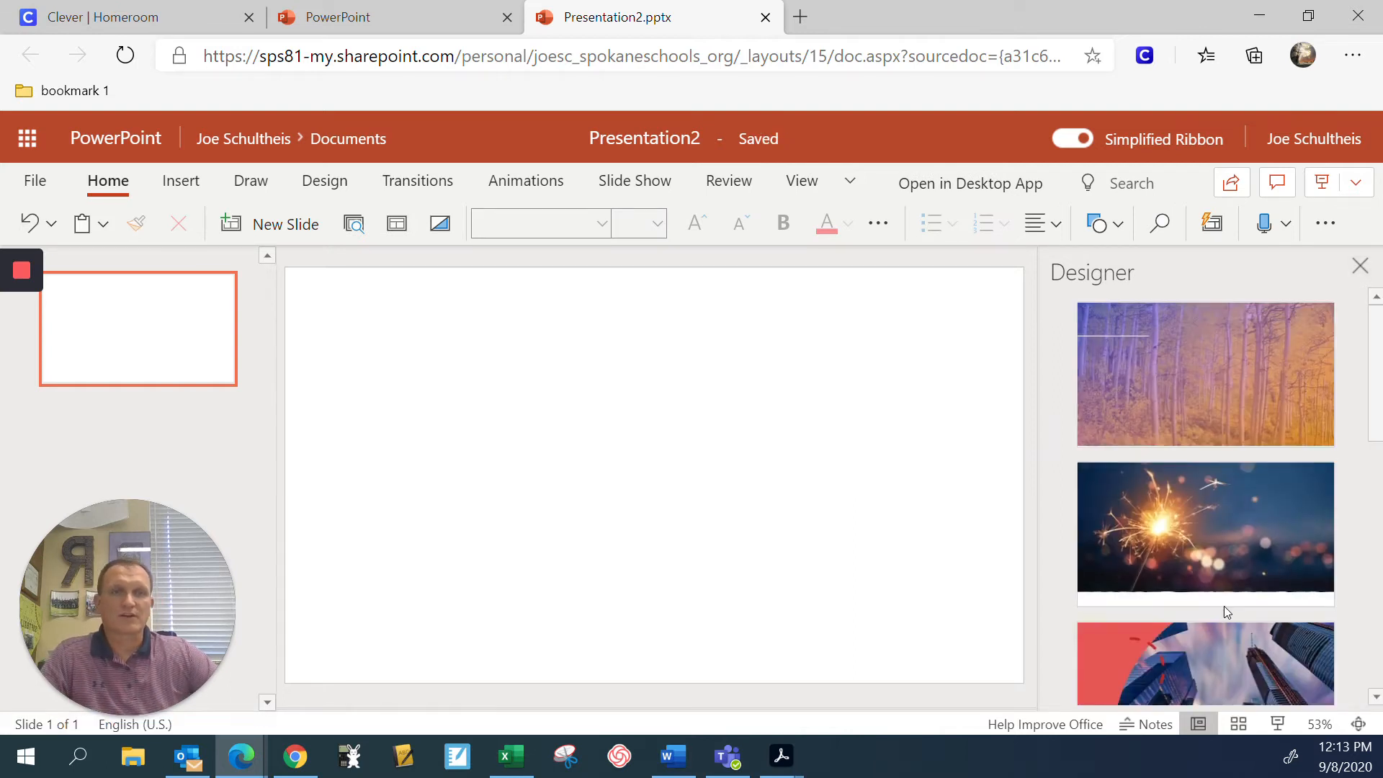
- Try the rushing water design idea on the blank slide, and replace it with the wheat field design
{"action": "scroll", "coordinate": [1225, 605], "scroll_direction": "down", "scroll_amount": 3}
{"action": "scroll", "coordinate": [1223, 603], "scroll_direction": "down", "scroll_amount": 3}
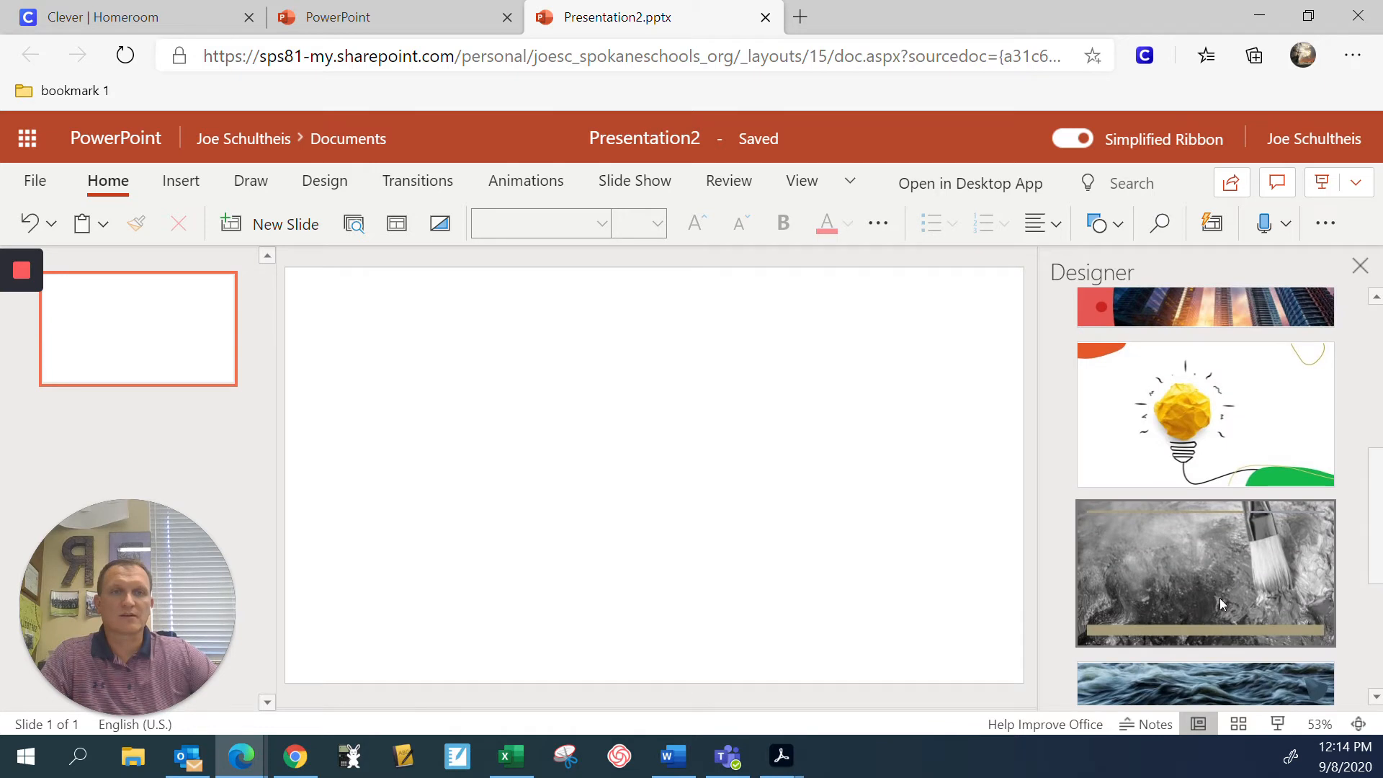
{"action": "scroll", "coordinate": [1220, 602], "scroll_direction": "down", "scroll_amount": 5}
{"action": "left_click", "coordinate": [1211, 401]}
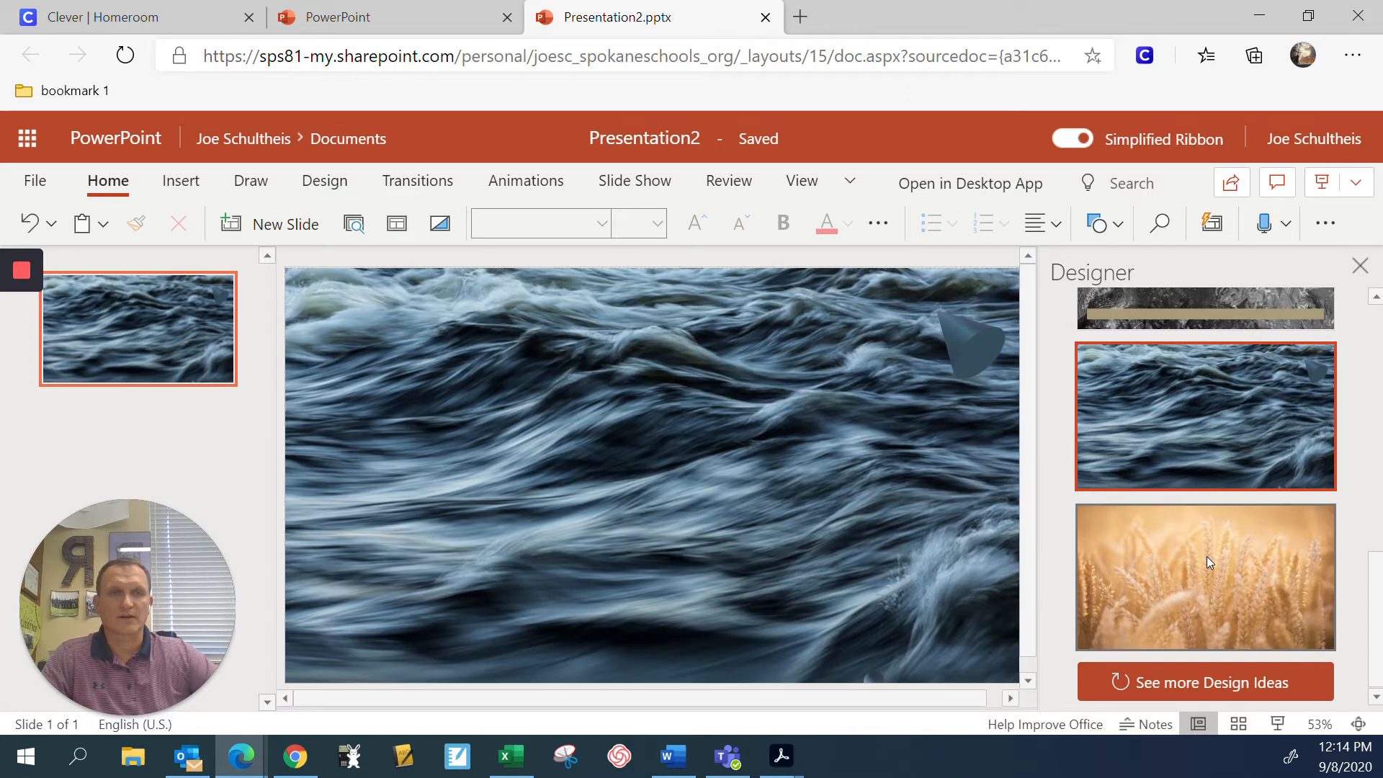
{"action": "left_click", "coordinate": [1218, 577]}
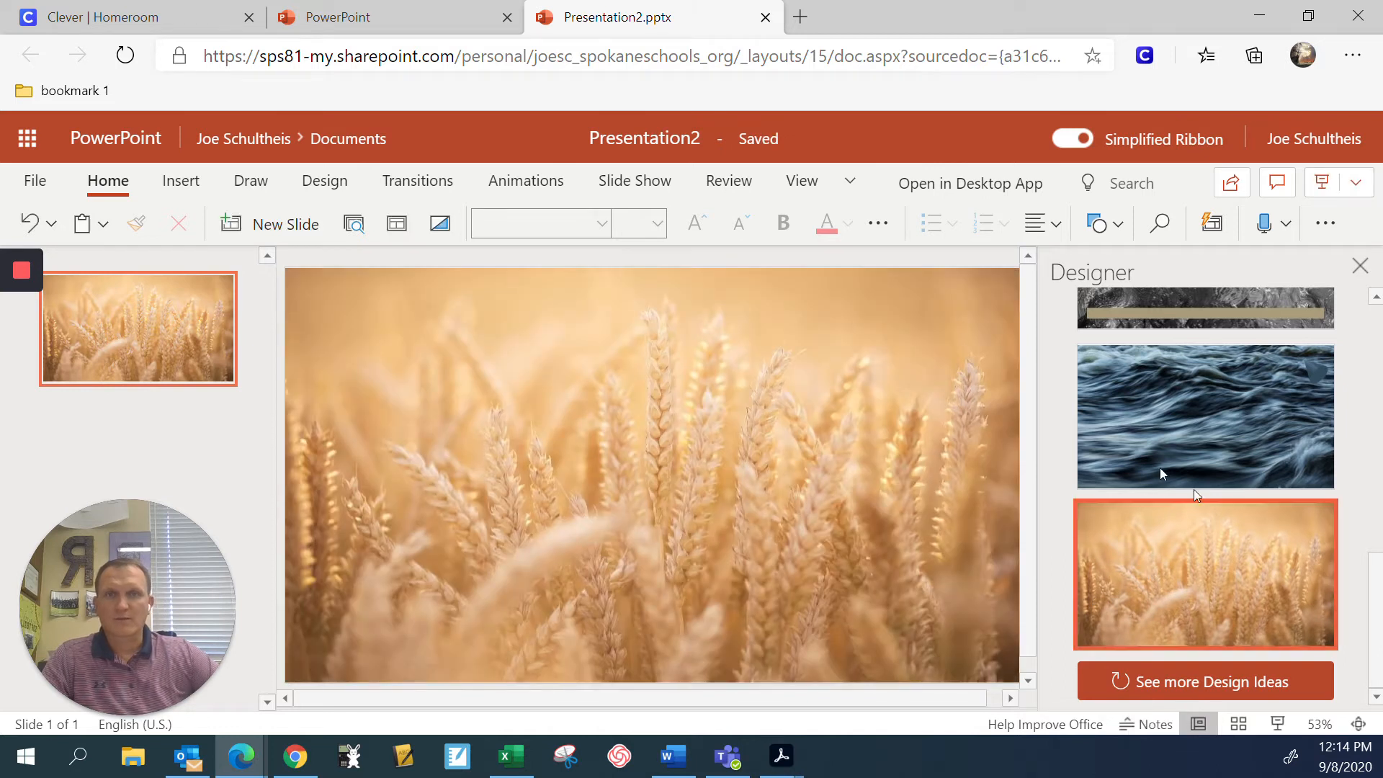
- Request more design ideas for the slide and look over the suggestions
{"action": "left_click", "coordinate": [1207, 681]}
{"action": "scroll", "coordinate": [1236, 510], "scroll_direction": "up", "scroll_amount": 2}
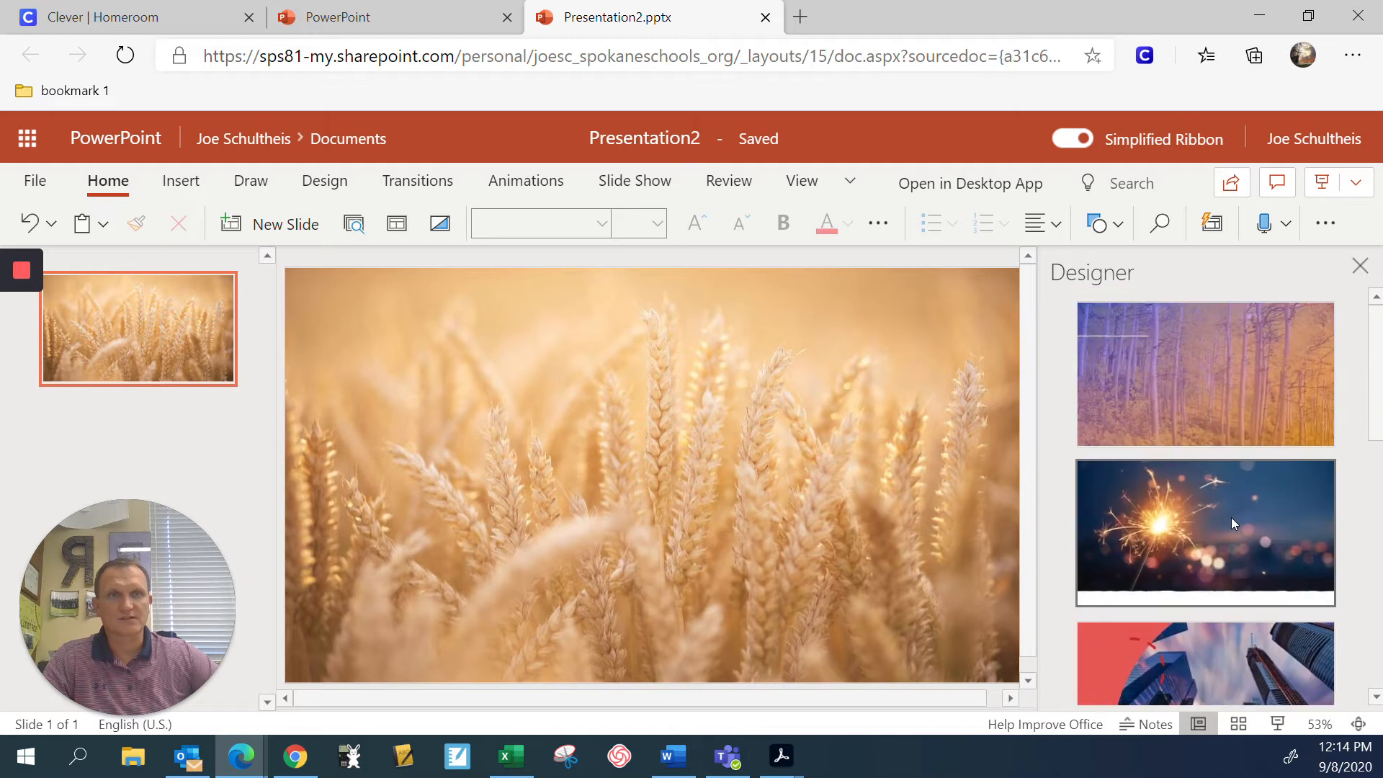
{"action": "mouse_move", "coordinate": [205, 615]}
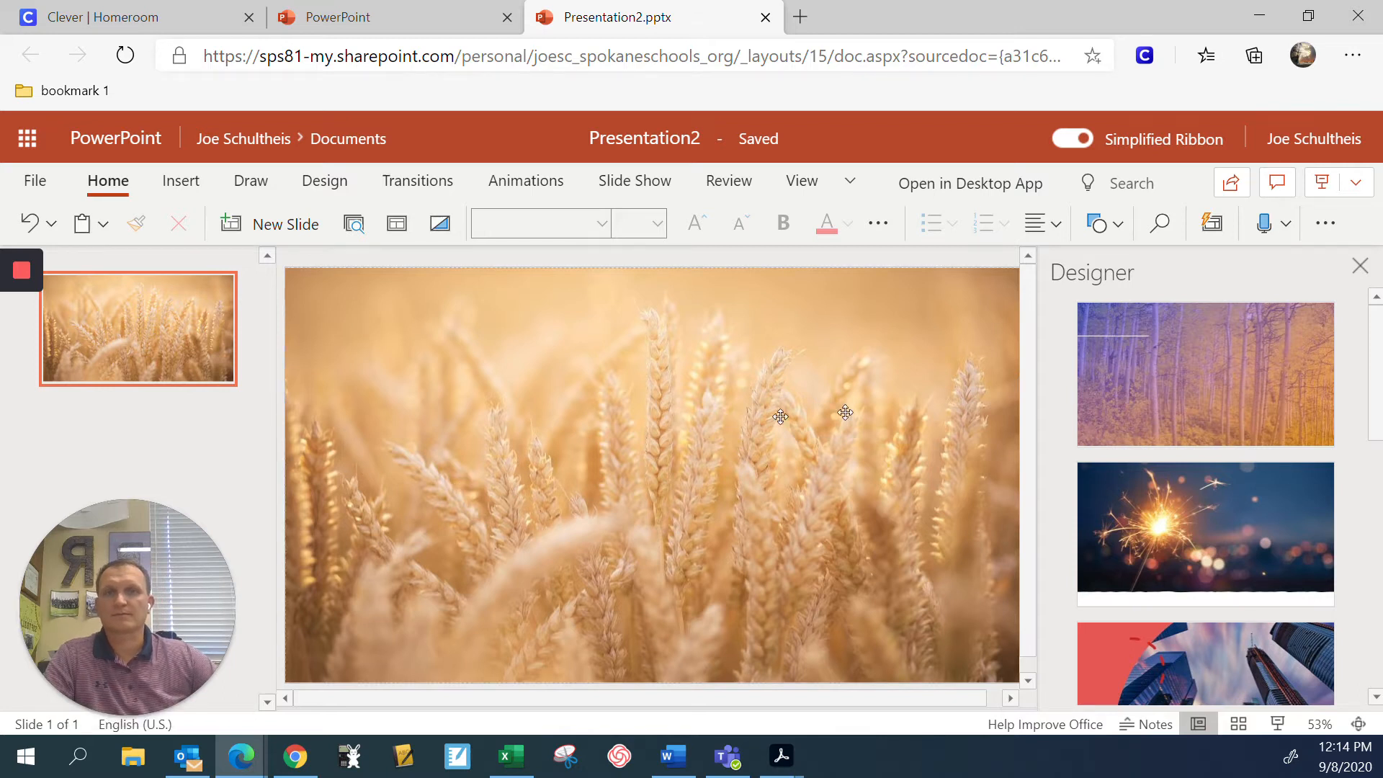
- Undo the wheat field design and insert the stock photo of a golf club and teed ball, searching for "golf"
{"action": "left_click", "coordinate": [30, 224]}
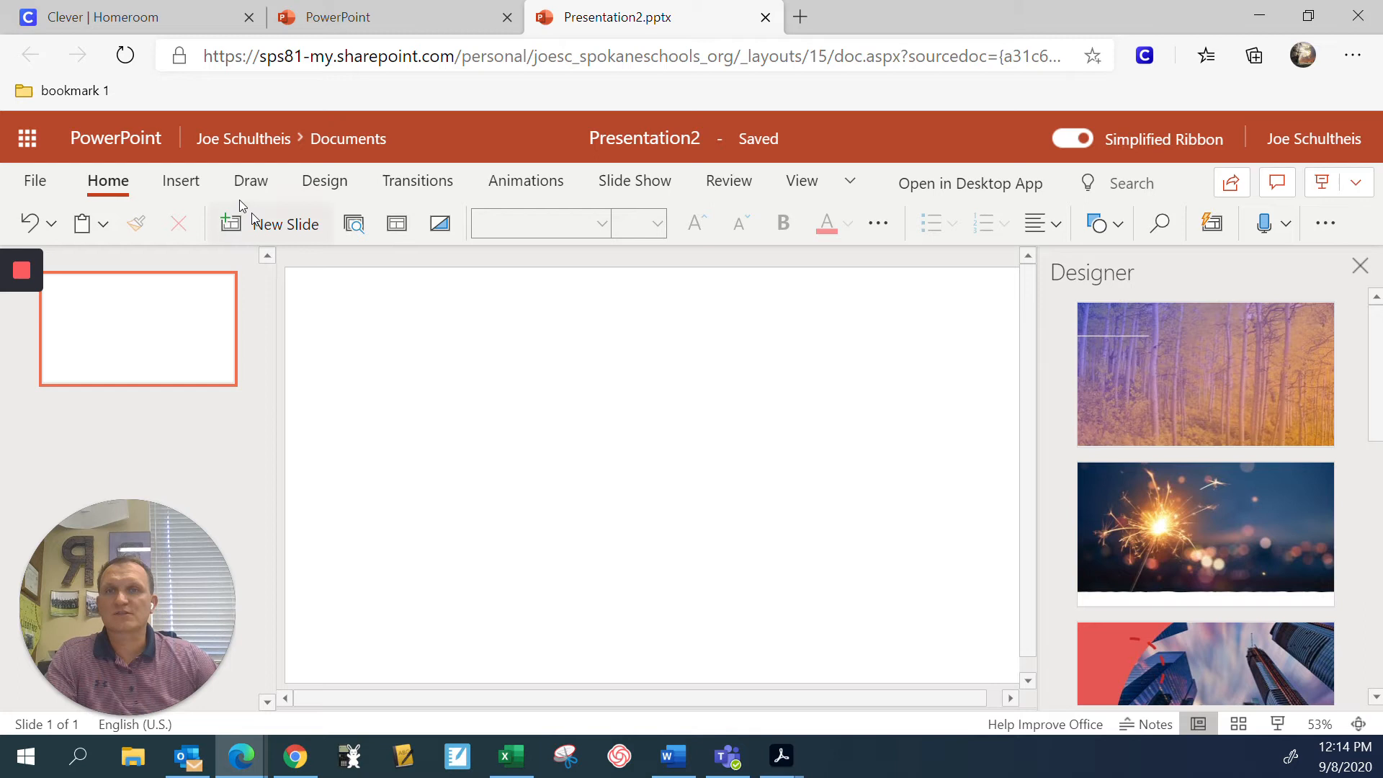
{"action": "left_click", "coordinate": [186, 184]}
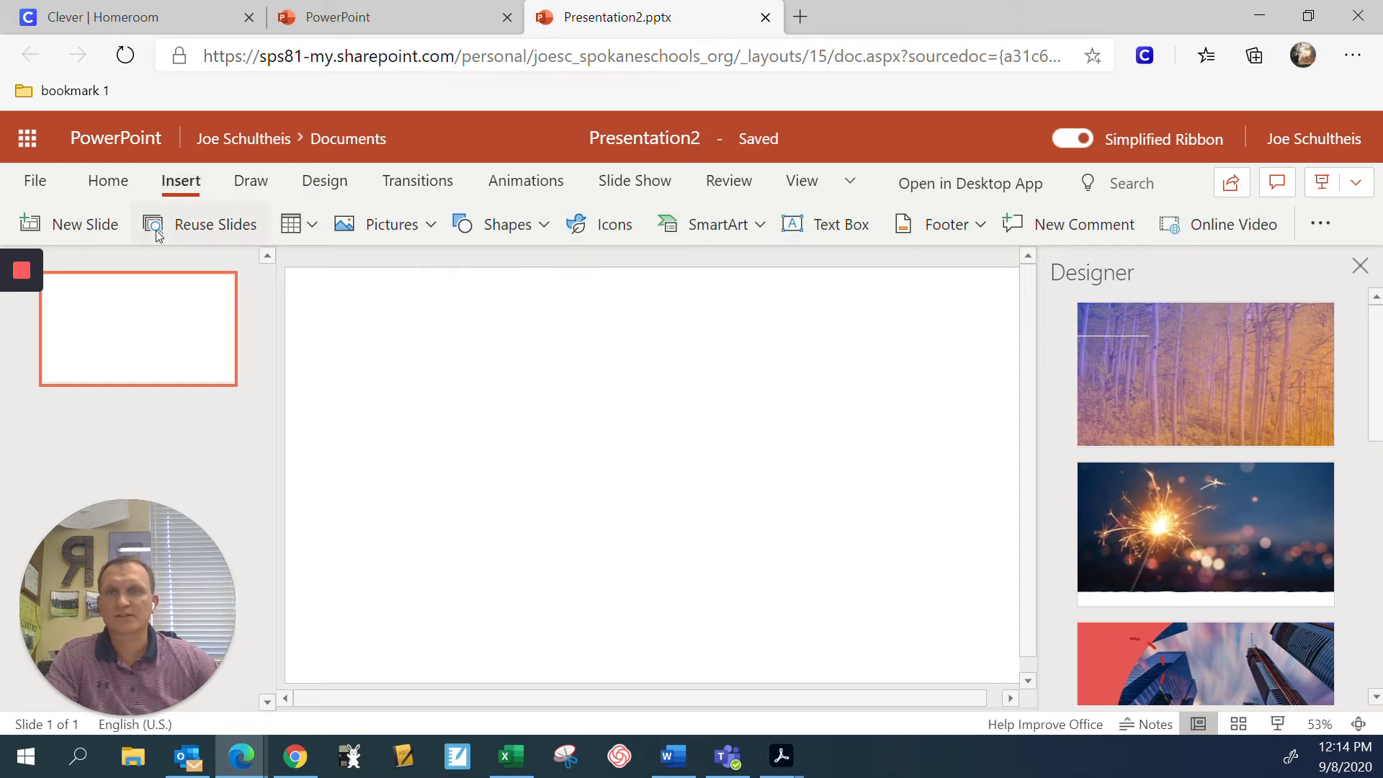
{"action": "left_click", "coordinate": [427, 226]}
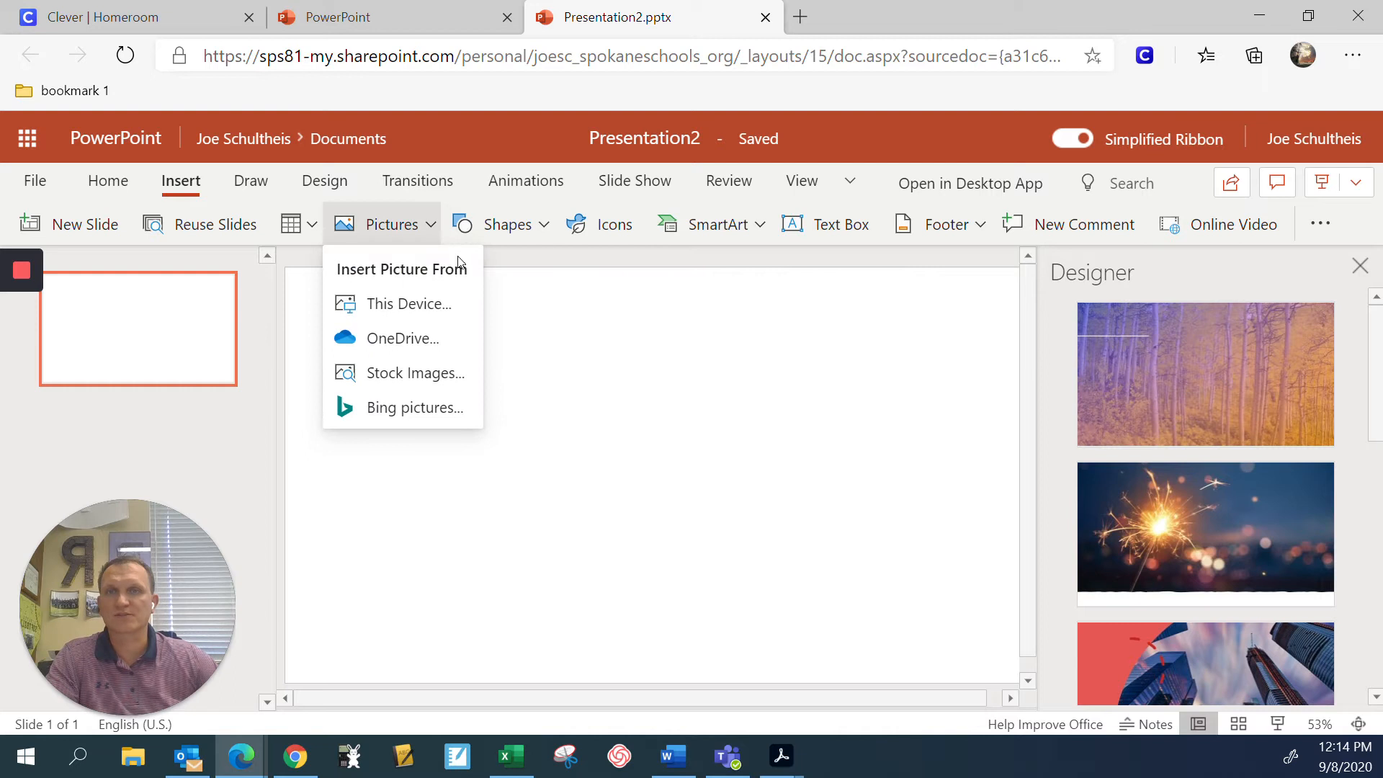
{"action": "left_click", "coordinate": [420, 373]}
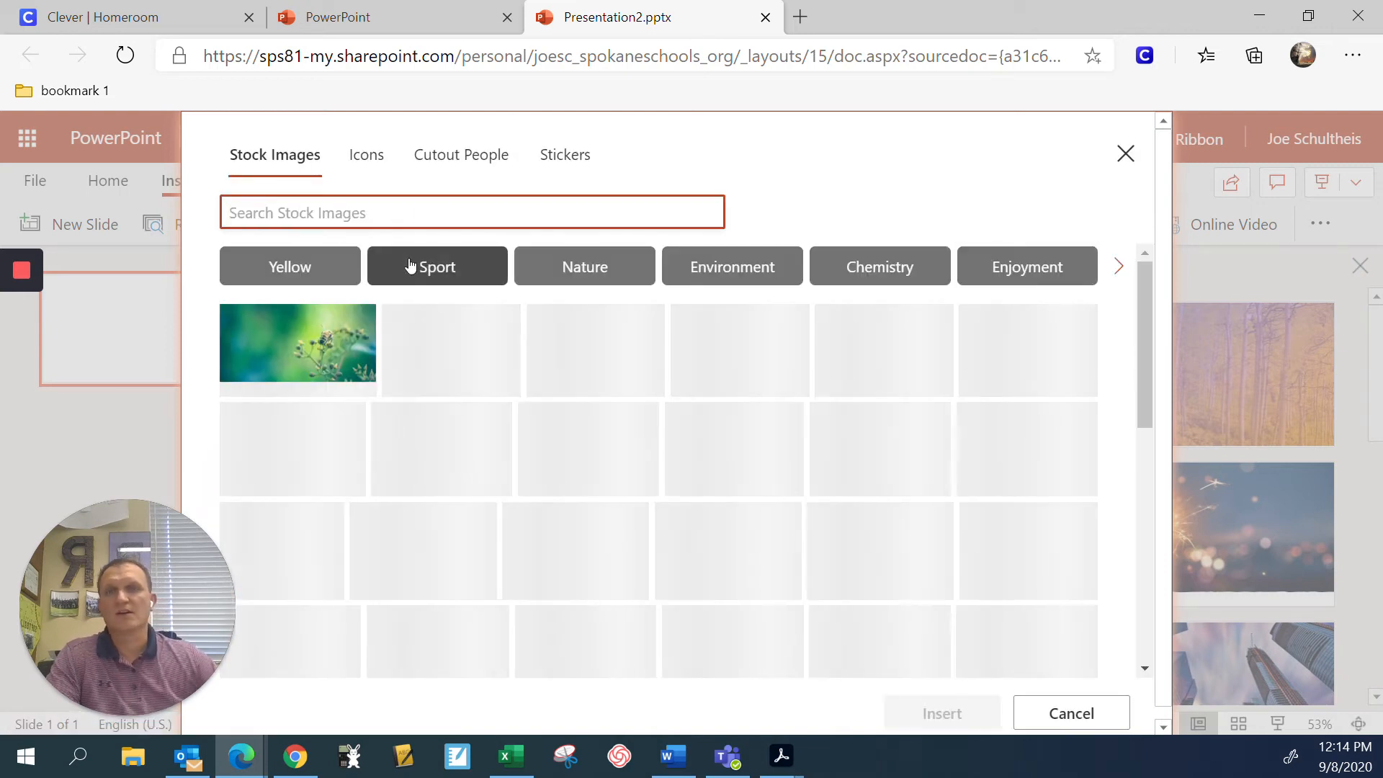
{"action": "type", "text": "gold"}
{"action": "key", "text": "BackSpace"}
{"action": "type", "text": "f"}
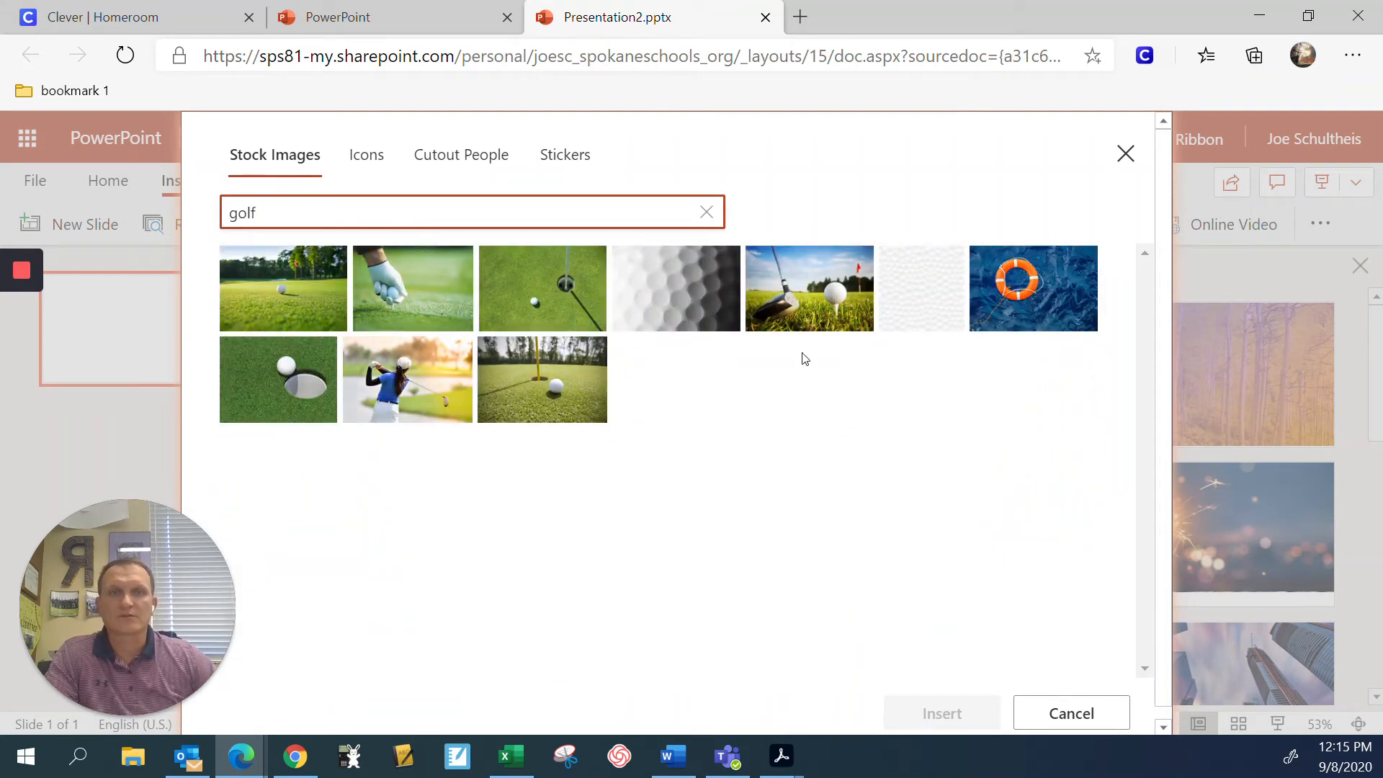
{"action": "left_click", "coordinate": [805, 305]}
{"action": "left_click", "coordinate": [943, 716]}
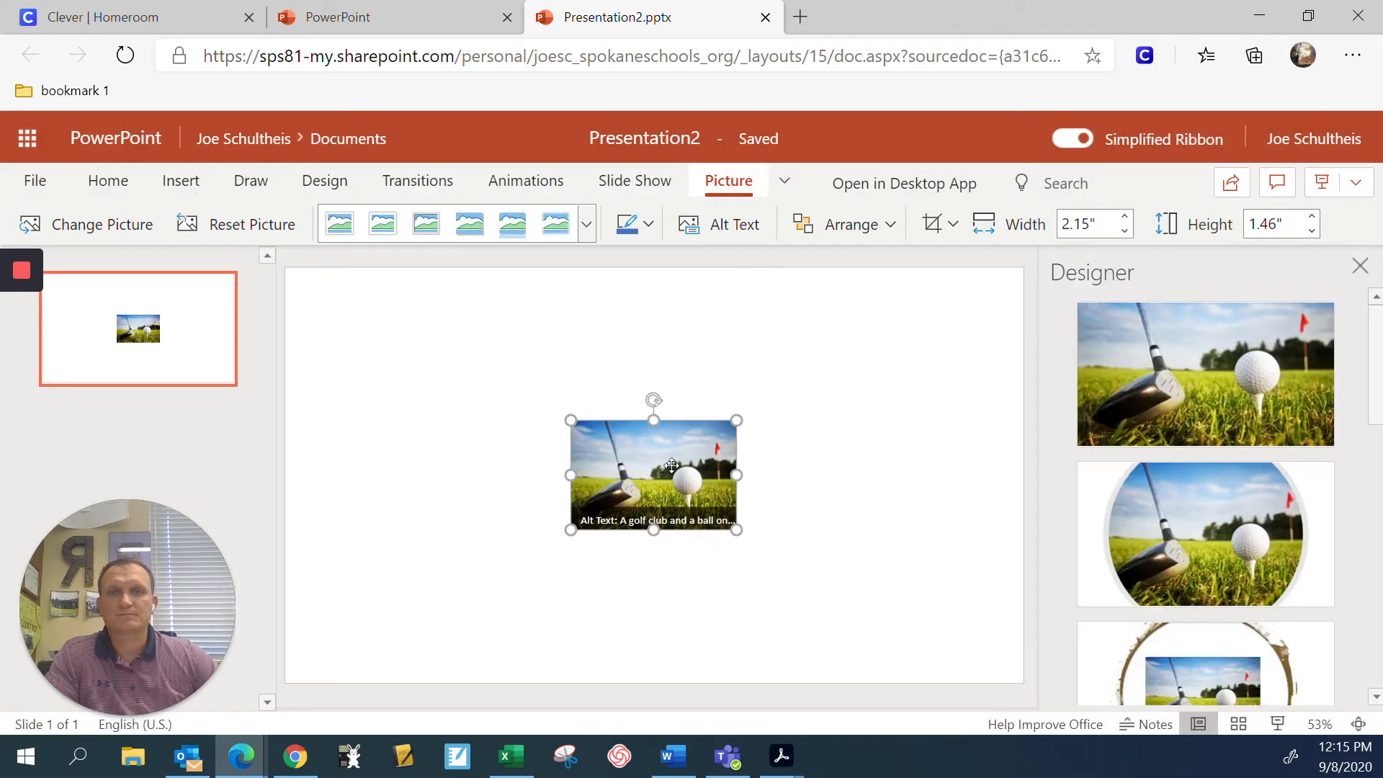
- Move the golf picture to the slide's upper-left corner and tilt it counterclockwise, letting it overhang the slide edges
{"action": "left_click_drag", "start_coordinate": [671, 465], "coordinate": [434, 341]}
{"action": "left_click_drag", "start_coordinate": [423, 279], "coordinate": [391, 284]}
{"action": "left_click", "coordinate": [423, 448]}
{"action": "left_click", "coordinate": [410, 366]}
{"action": "left_click_drag", "start_coordinate": [410, 367], "coordinate": [360, 325]}
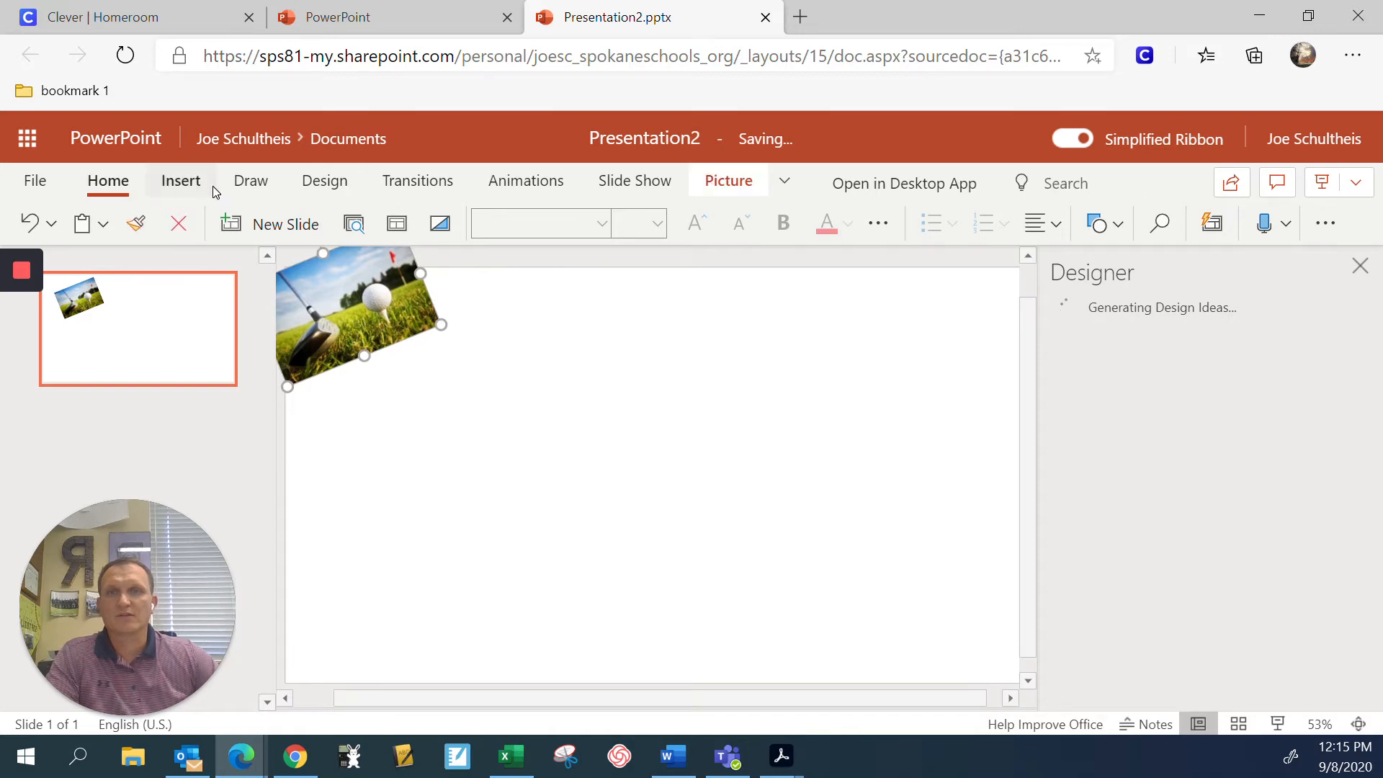
- Search the stock images for "basketb" and insert the photo of a basketball hoop against a blue sky
{"action": "left_click", "coordinate": [190, 185]}
{"action": "left_click", "coordinate": [387, 232]}
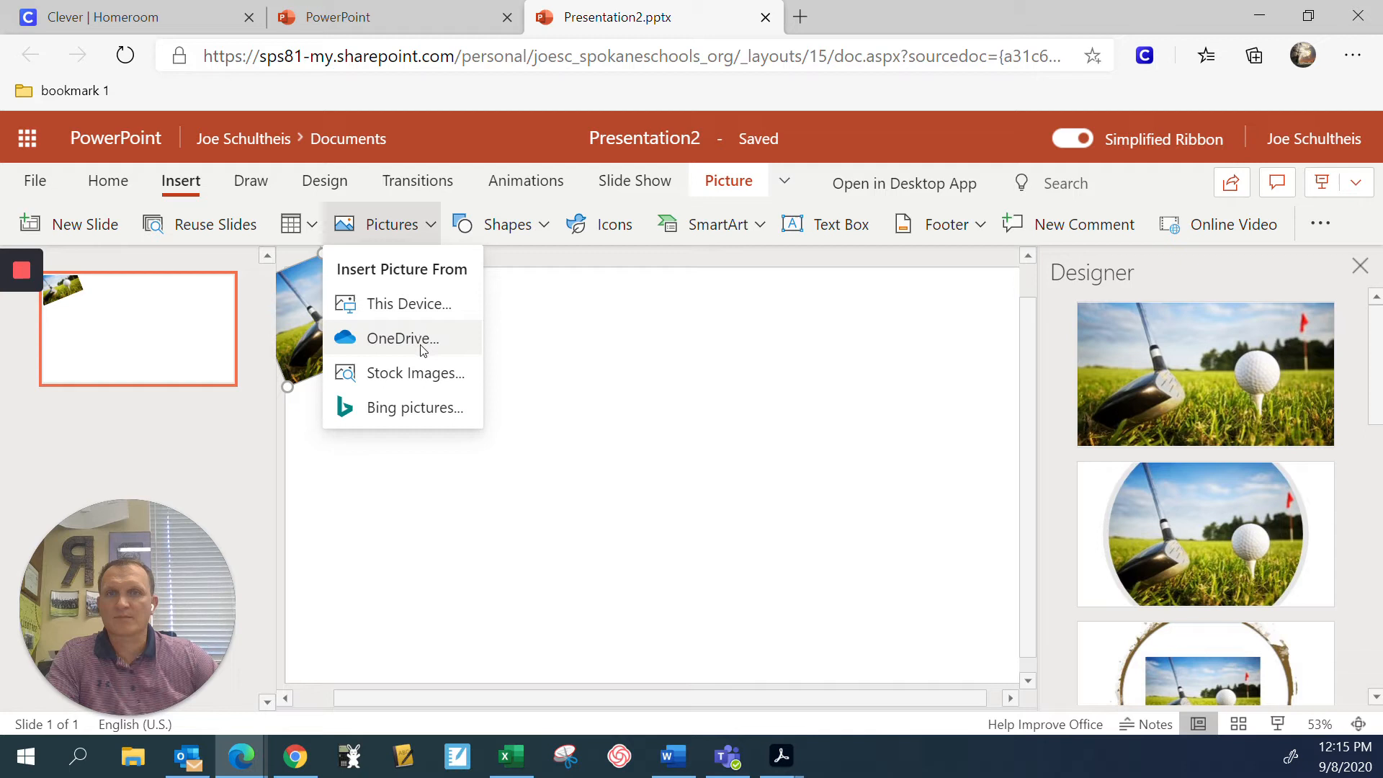
{"action": "left_click", "coordinate": [428, 387]}
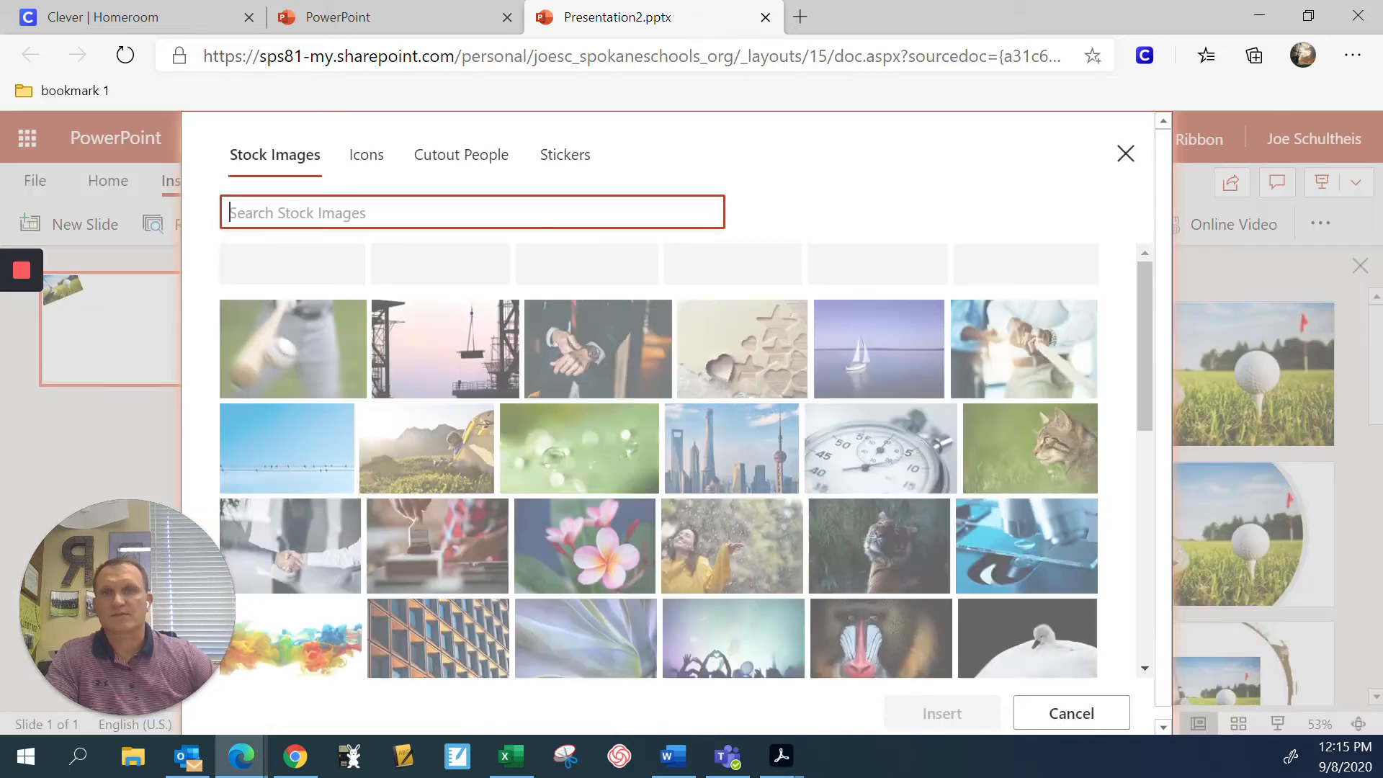
{"action": "type", "text": "baske"}
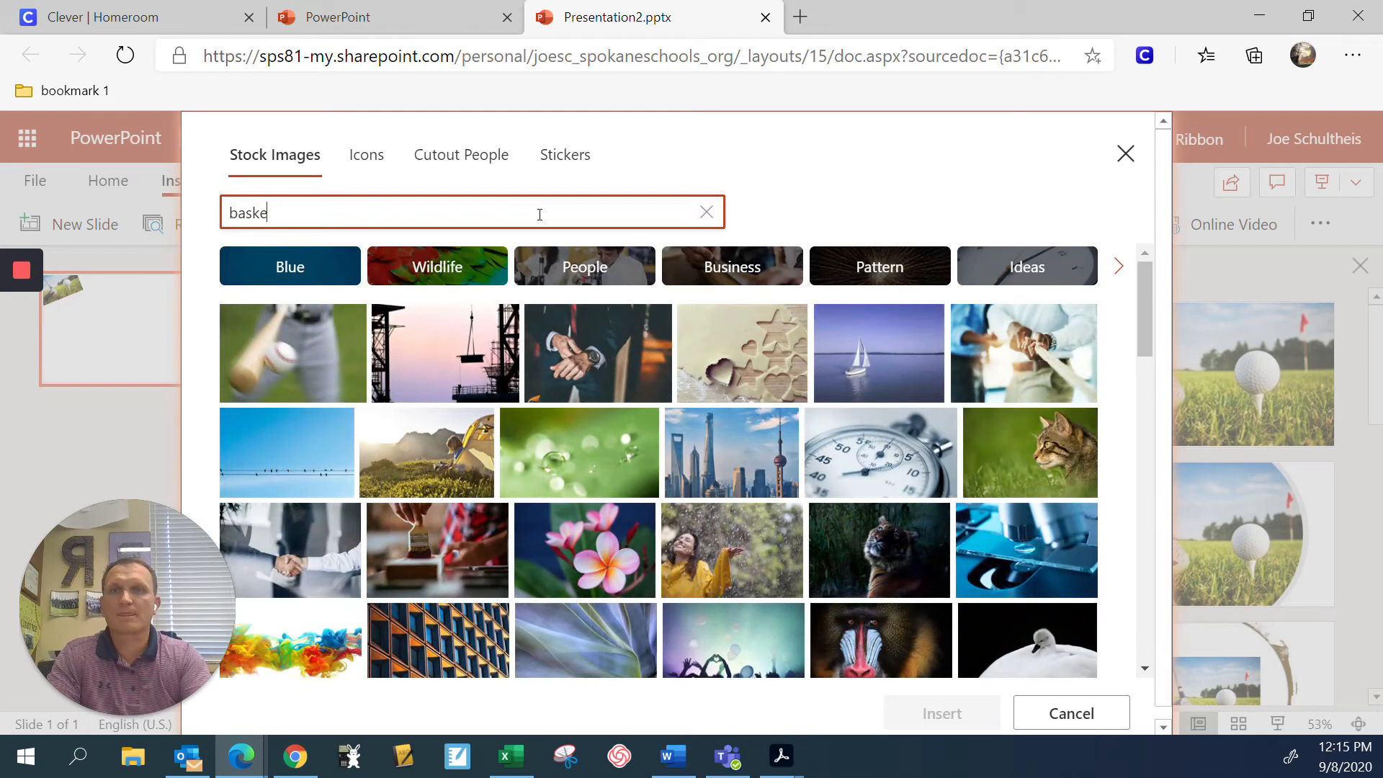
{"action": "type", "text": "tb"}
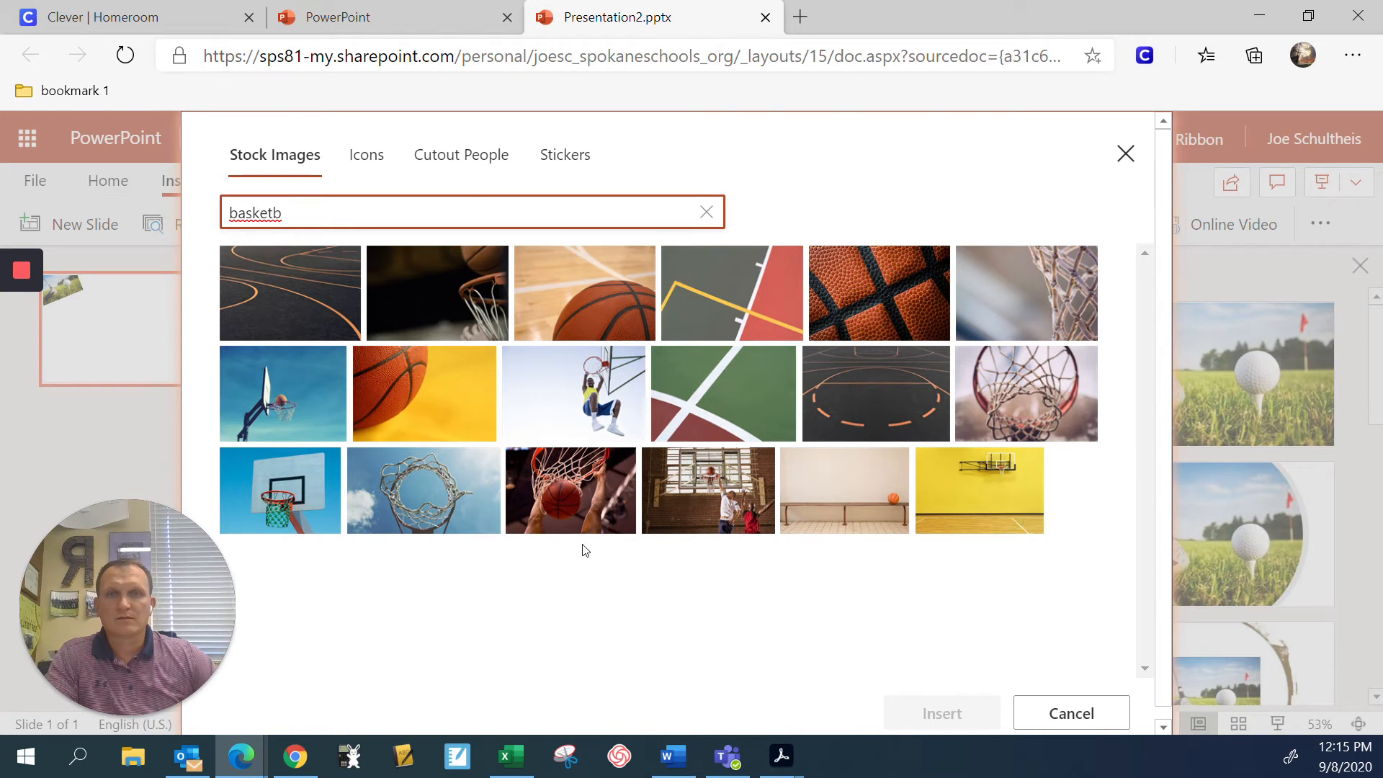
{"action": "left_click", "coordinate": [301, 411]}
{"action": "left_click", "coordinate": [929, 714]}
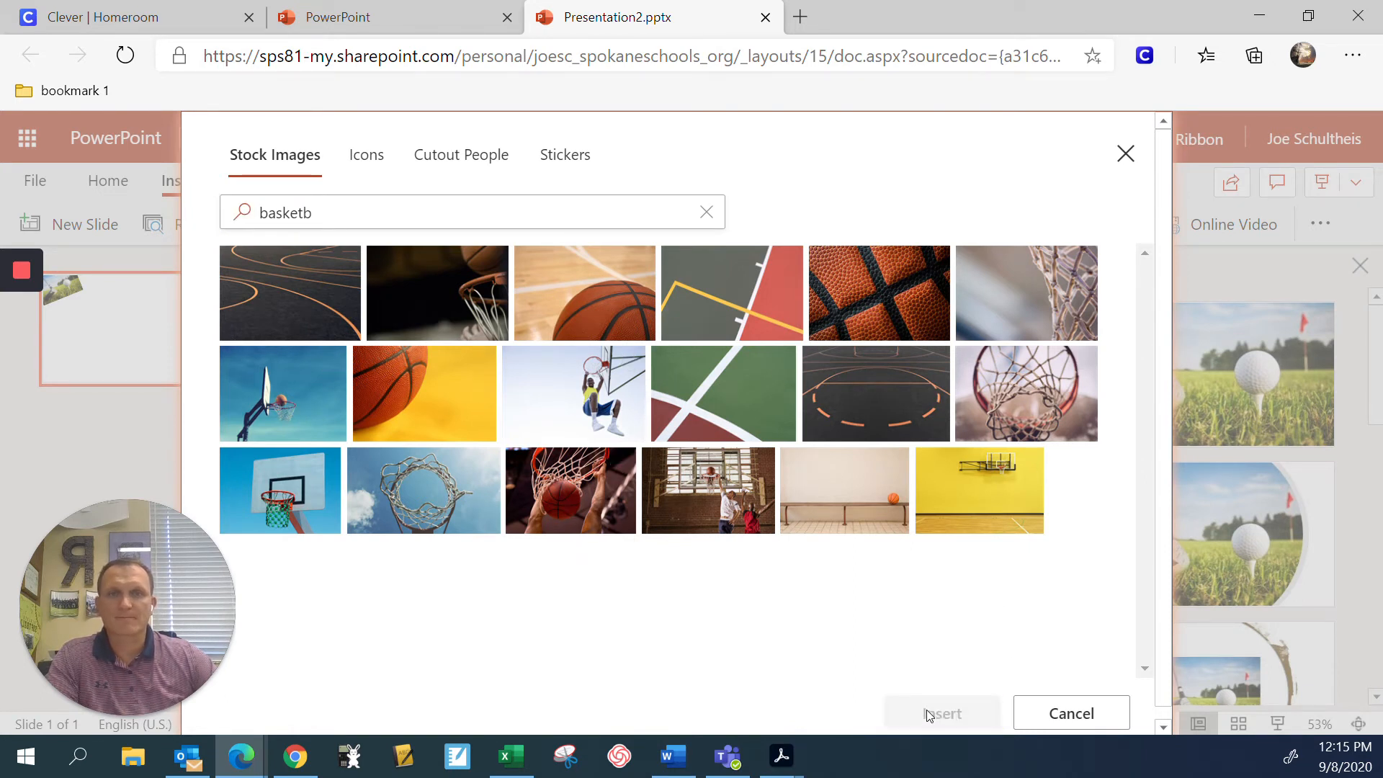
- Tilt the basketball hoop picture clockwise and place it over the slide's upper-right corner
{"action": "left_click_drag", "start_coordinate": [679, 497], "coordinate": [870, 423]}
{"action": "left_click_drag", "start_coordinate": [852, 322], "coordinate": [981, 280]}
{"action": "left_click", "coordinate": [852, 423]}
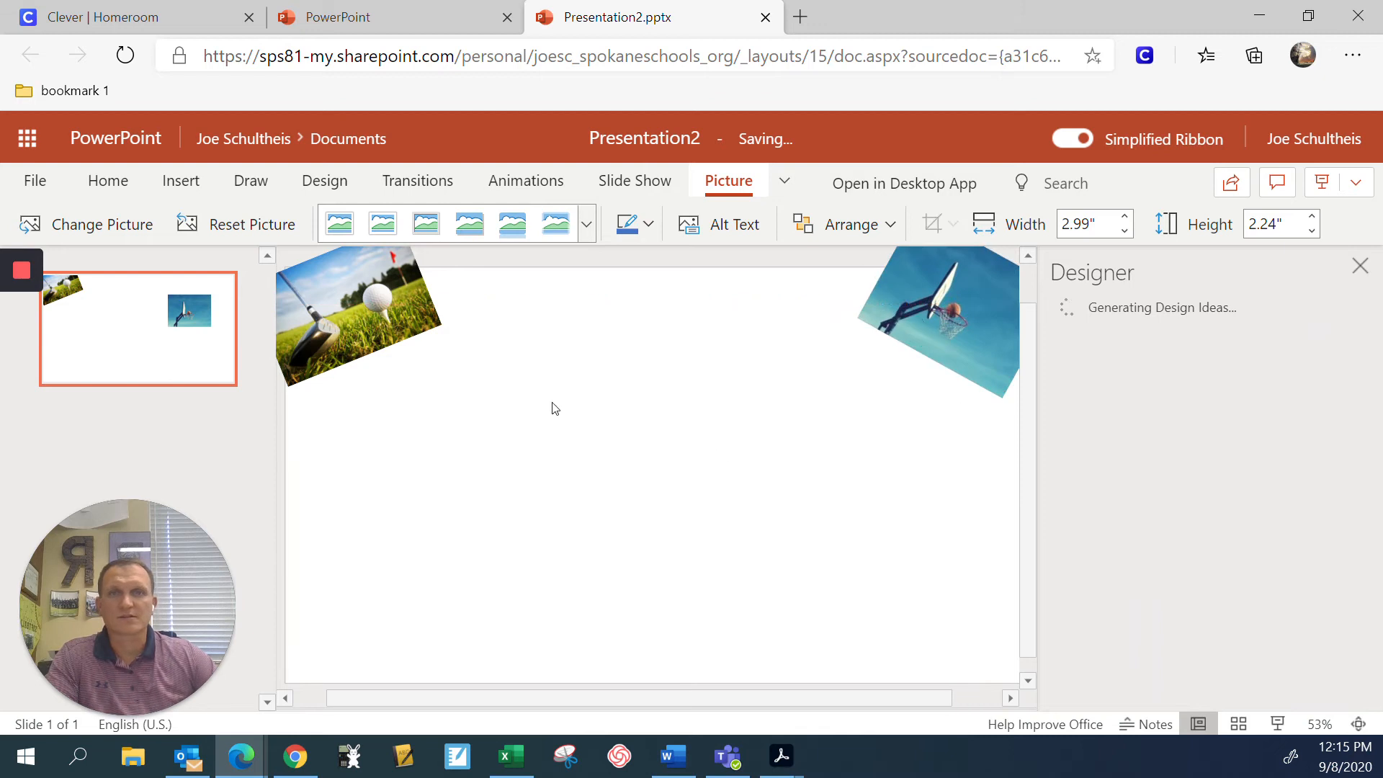
- Insert a text box about 4.05" wide on the slide and replace its placeholder text with the teacher's title and surname
{"action": "left_click", "coordinate": [179, 181]}
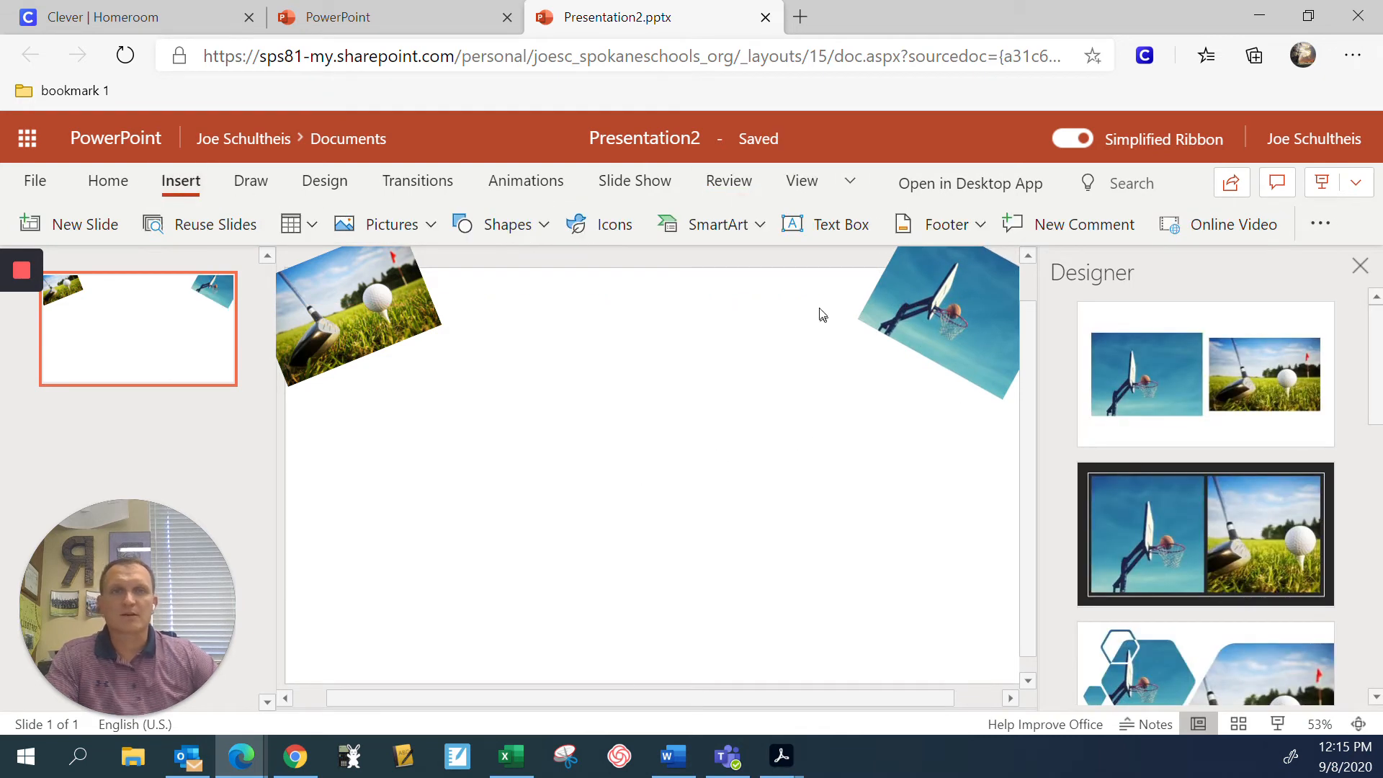
{"action": "left_click", "coordinate": [846, 230]}
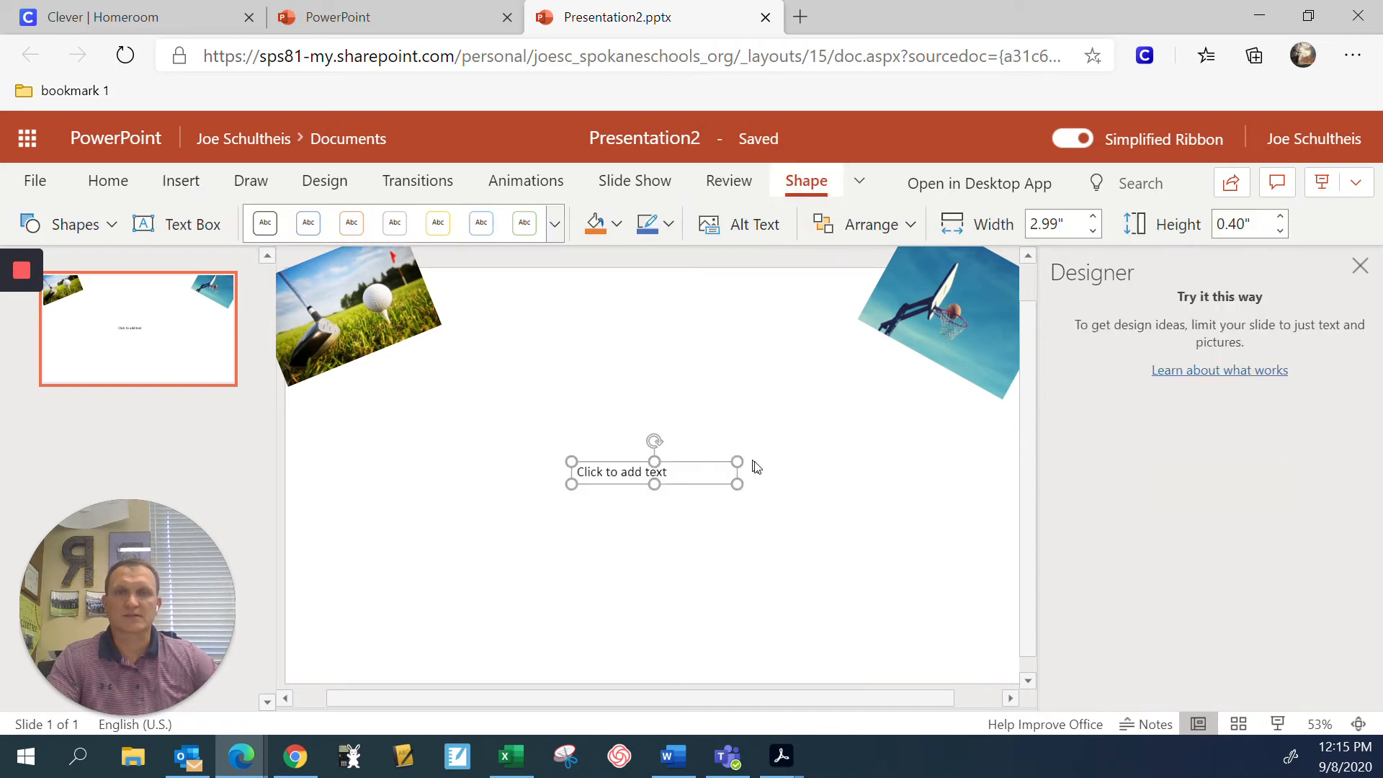
{"action": "left_click_drag", "start_coordinate": [736, 484], "coordinate": [795, 518]}
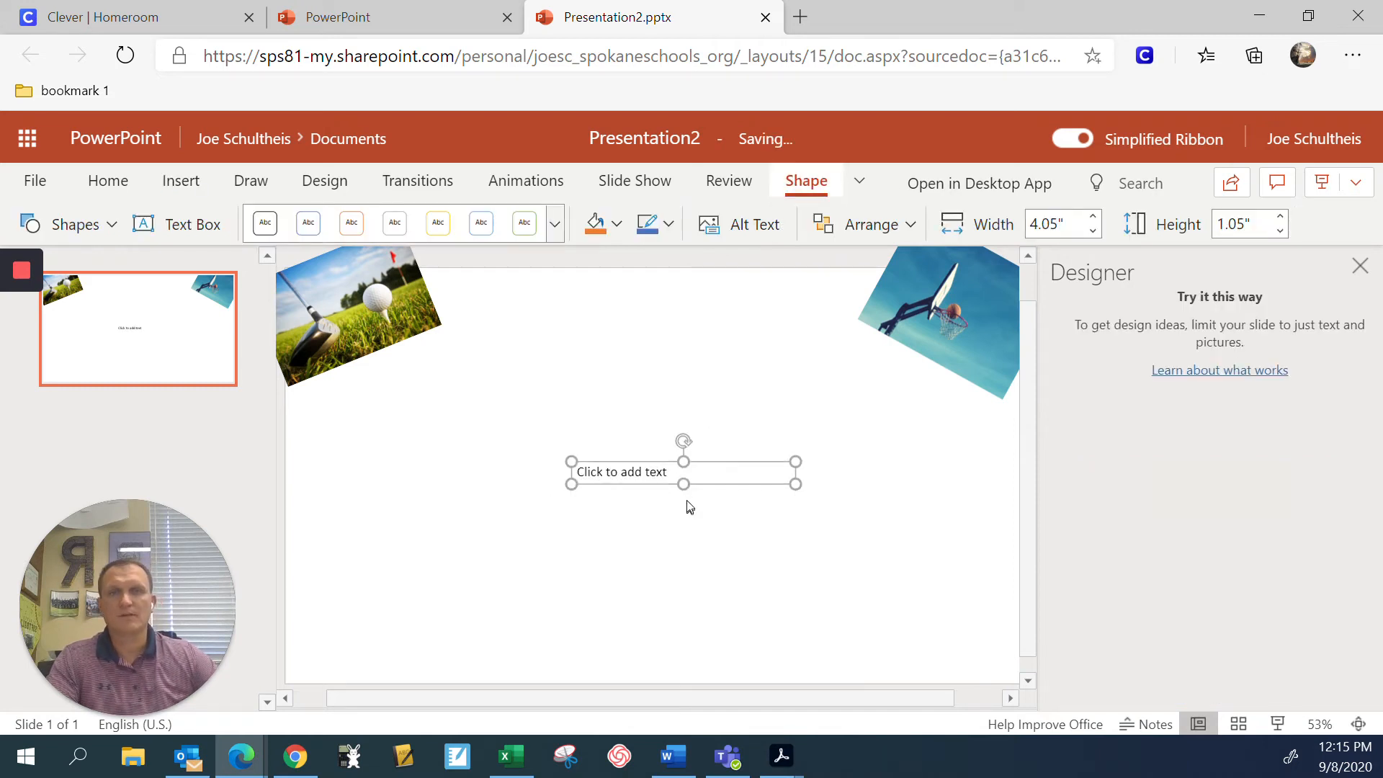
{"action": "left_click", "coordinate": [629, 475]}
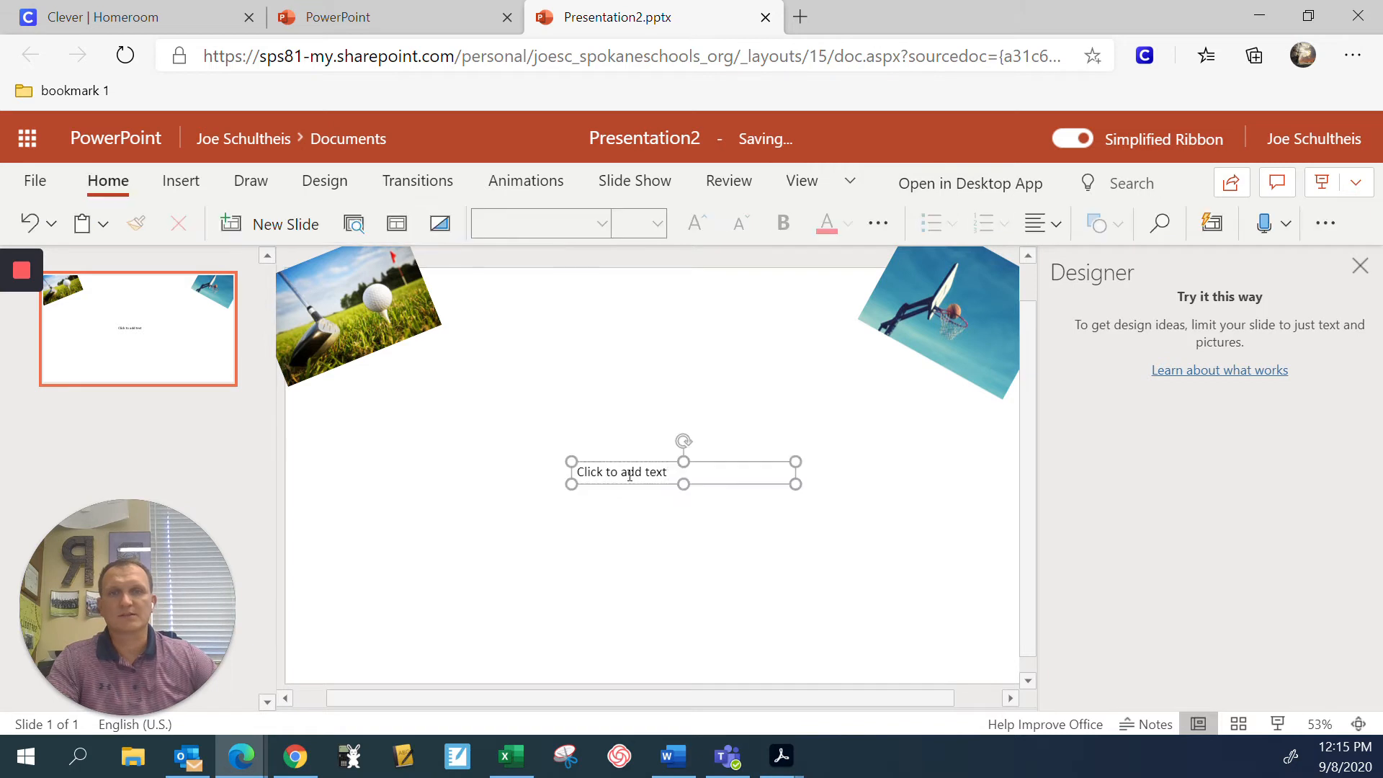
{"action": "double_click", "coordinate": [630, 474]}
{"action": "left_click", "coordinate": [629, 475]}
{"action": "triple_click", "coordinate": [622, 478]}
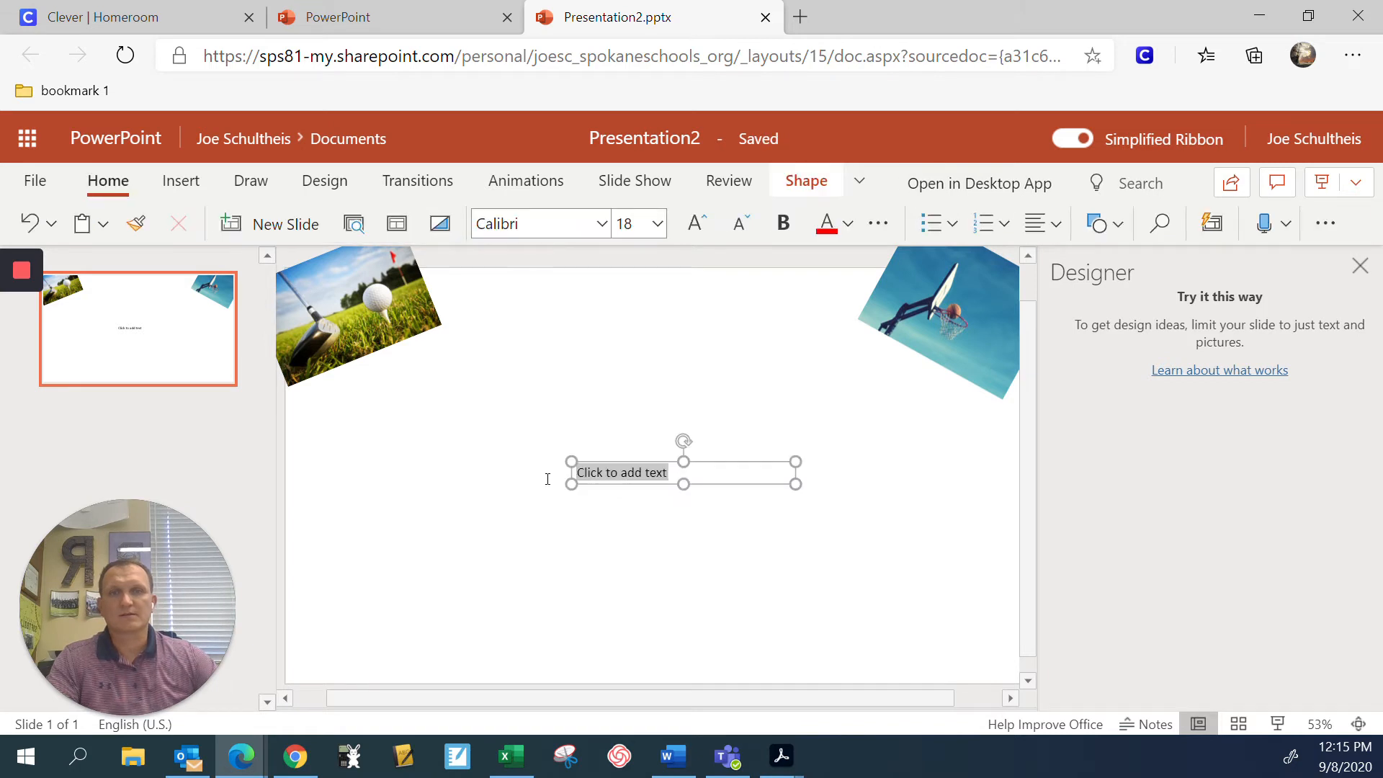
{"action": "type", "text": "Mr. Schultheis"}
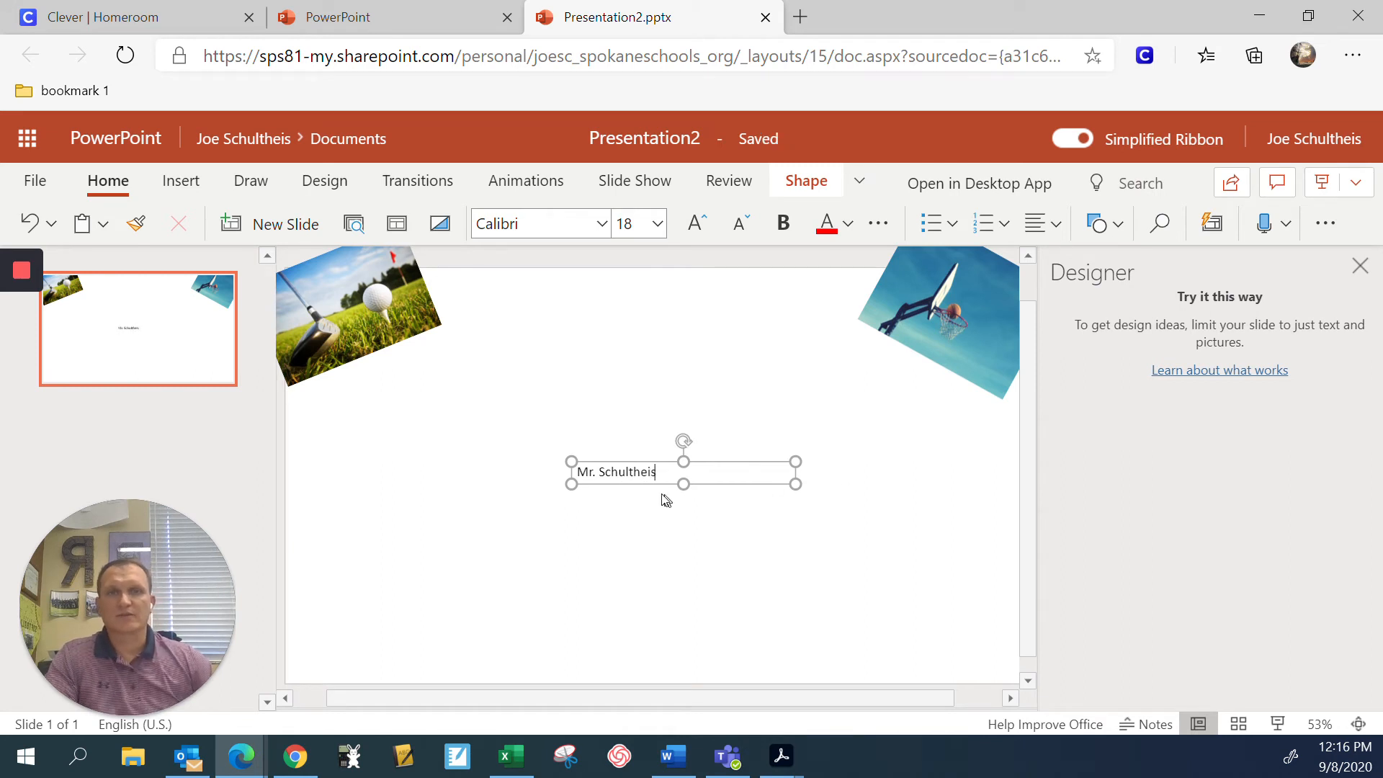
- Format the teacher's name in the Broadway font at size 32 with the blue theme colour
{"action": "left_click_drag", "start_coordinate": [656, 472], "coordinate": [573, 473]}
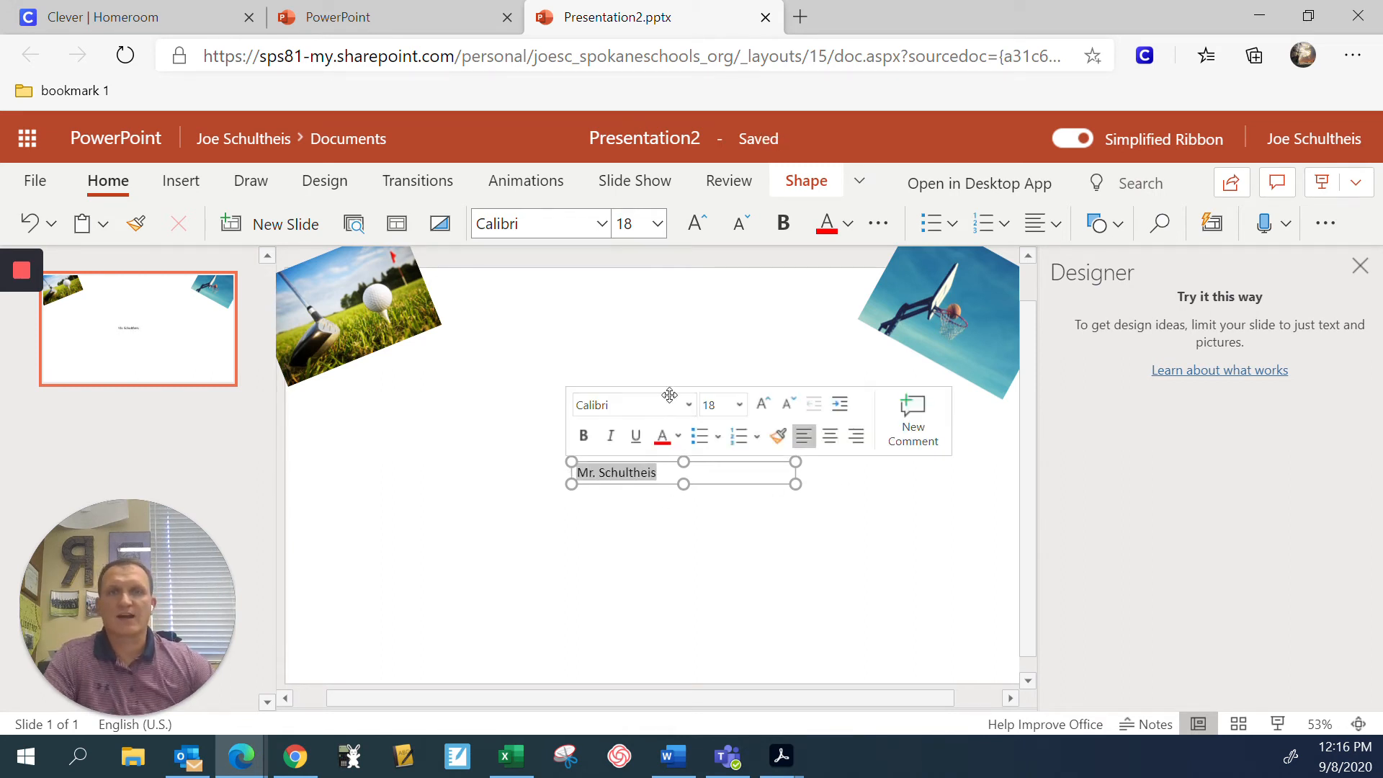
{"action": "left_click", "coordinate": [603, 224]}
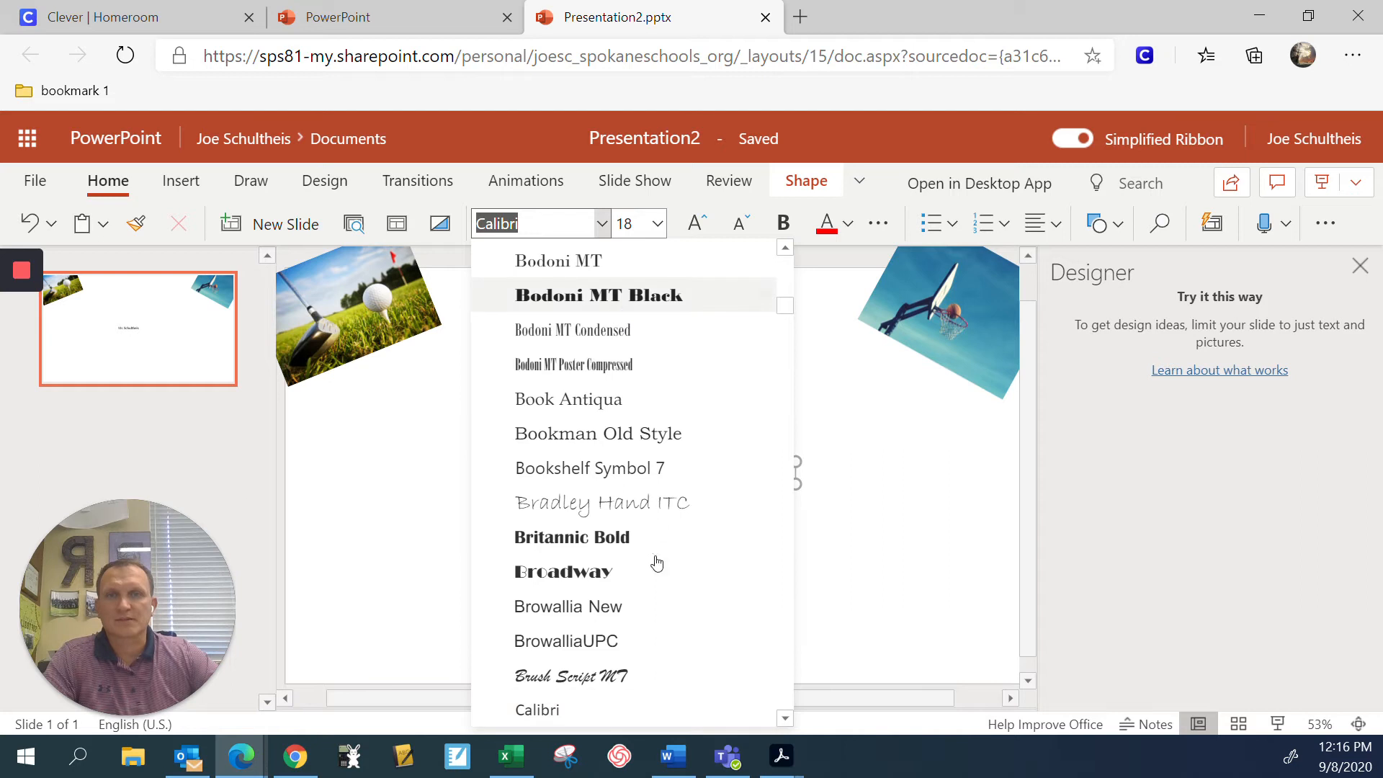
{"action": "left_click", "coordinate": [580, 574]}
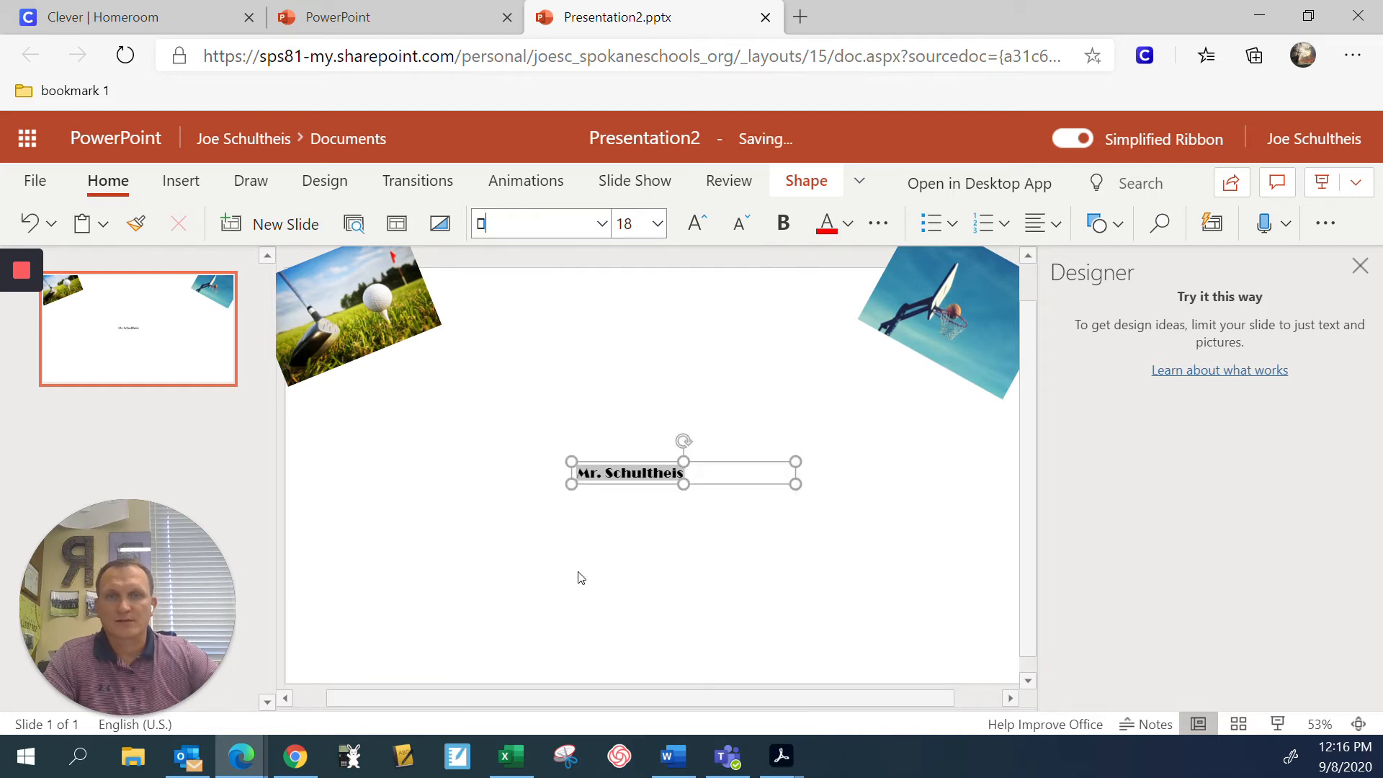
{"action": "left_click", "coordinate": [658, 225]}
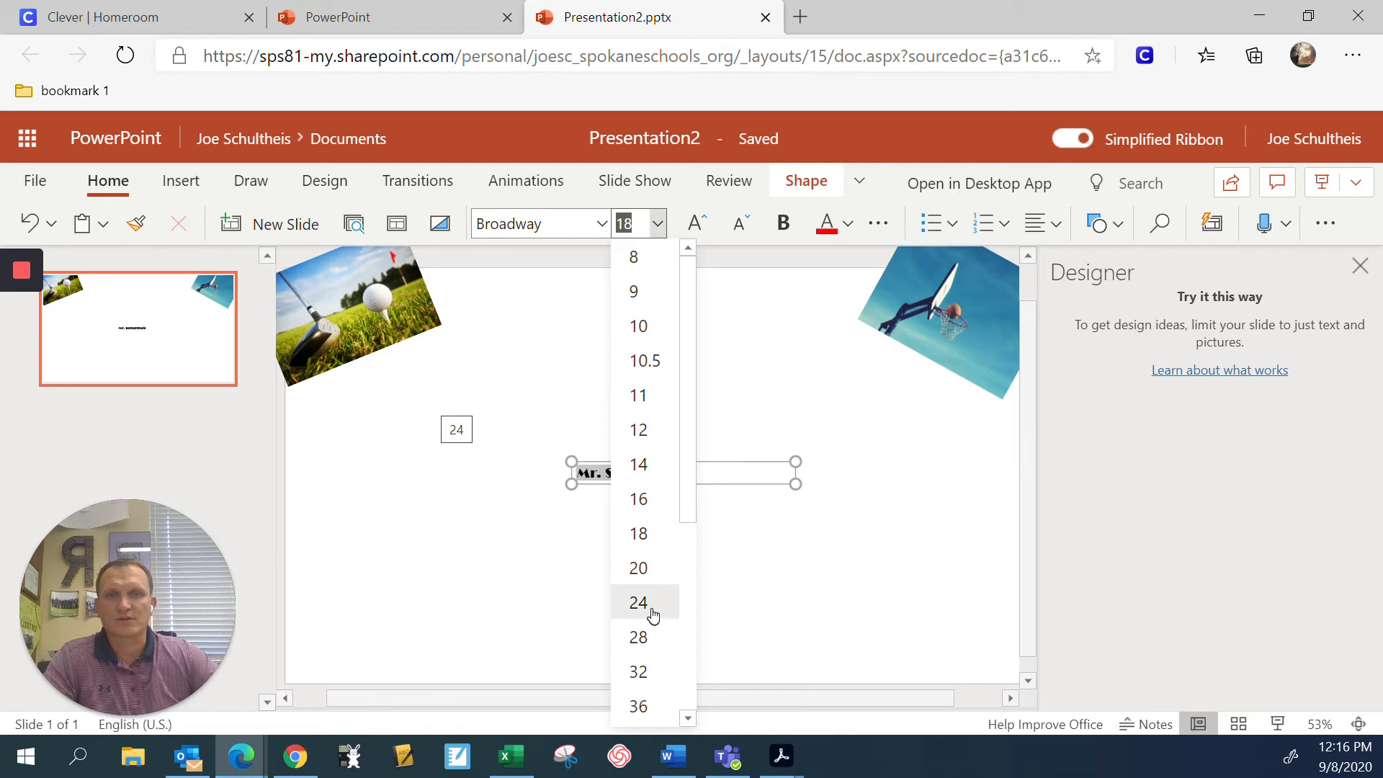
{"action": "left_click", "coordinate": [638, 603]}
{"action": "left_click", "coordinate": [655, 231]}
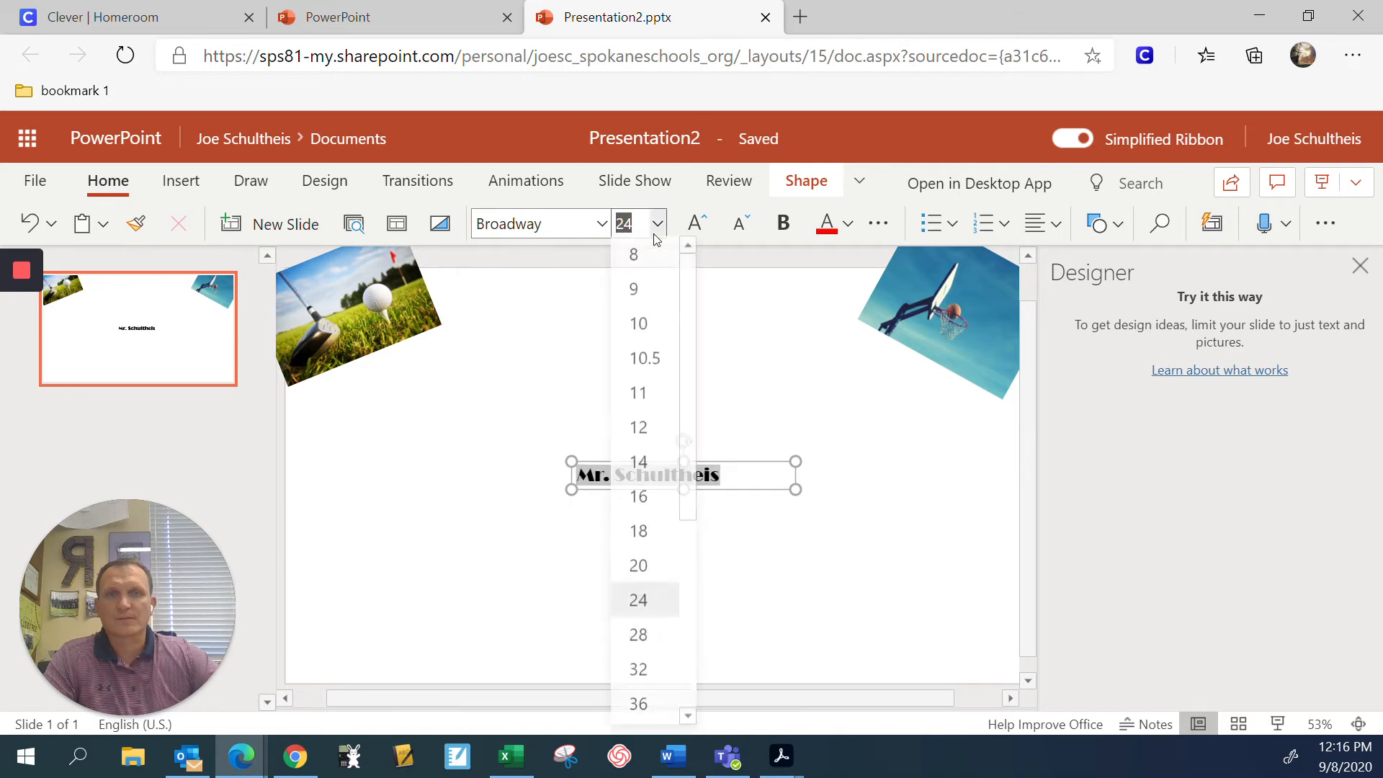
{"action": "left_click", "coordinate": [652, 672]}
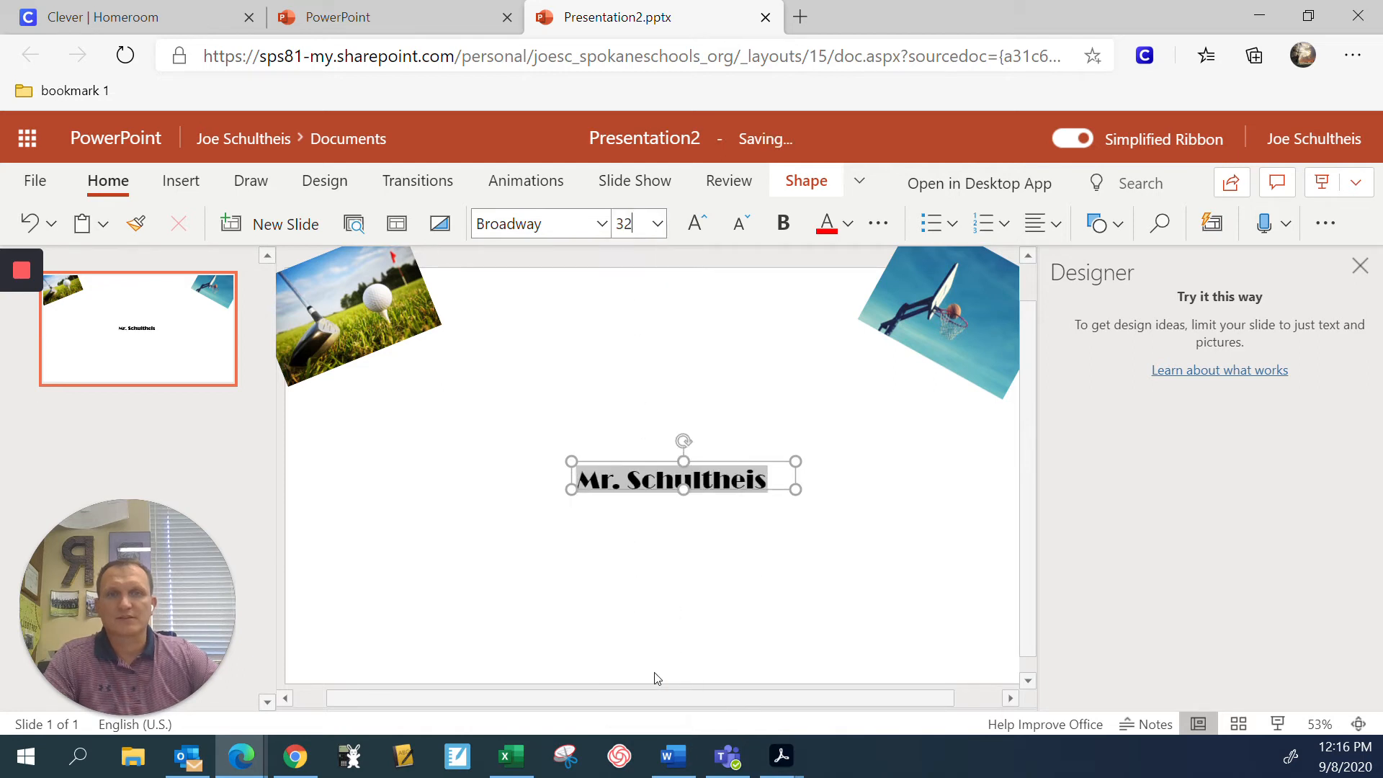
{"action": "left_click", "coordinate": [847, 232]}
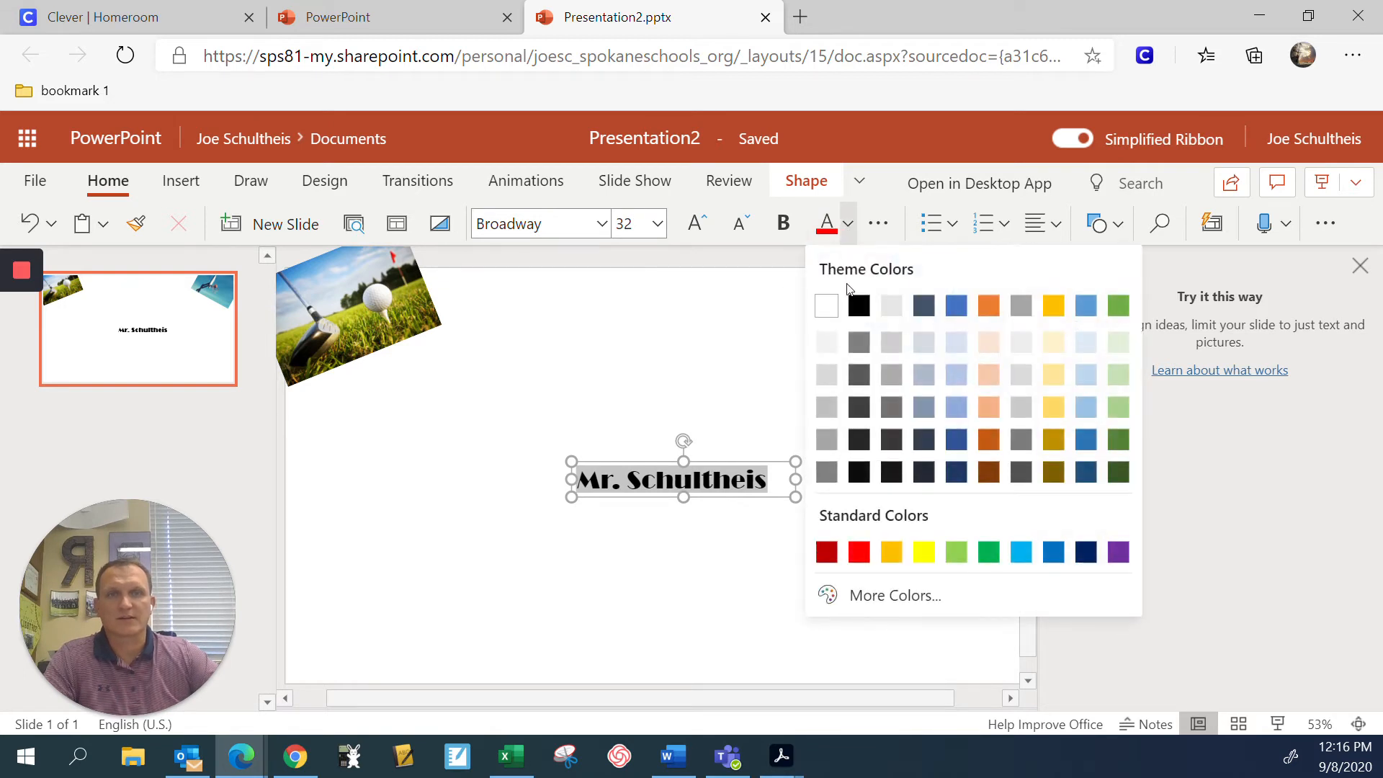
{"action": "left_click", "coordinate": [954, 306]}
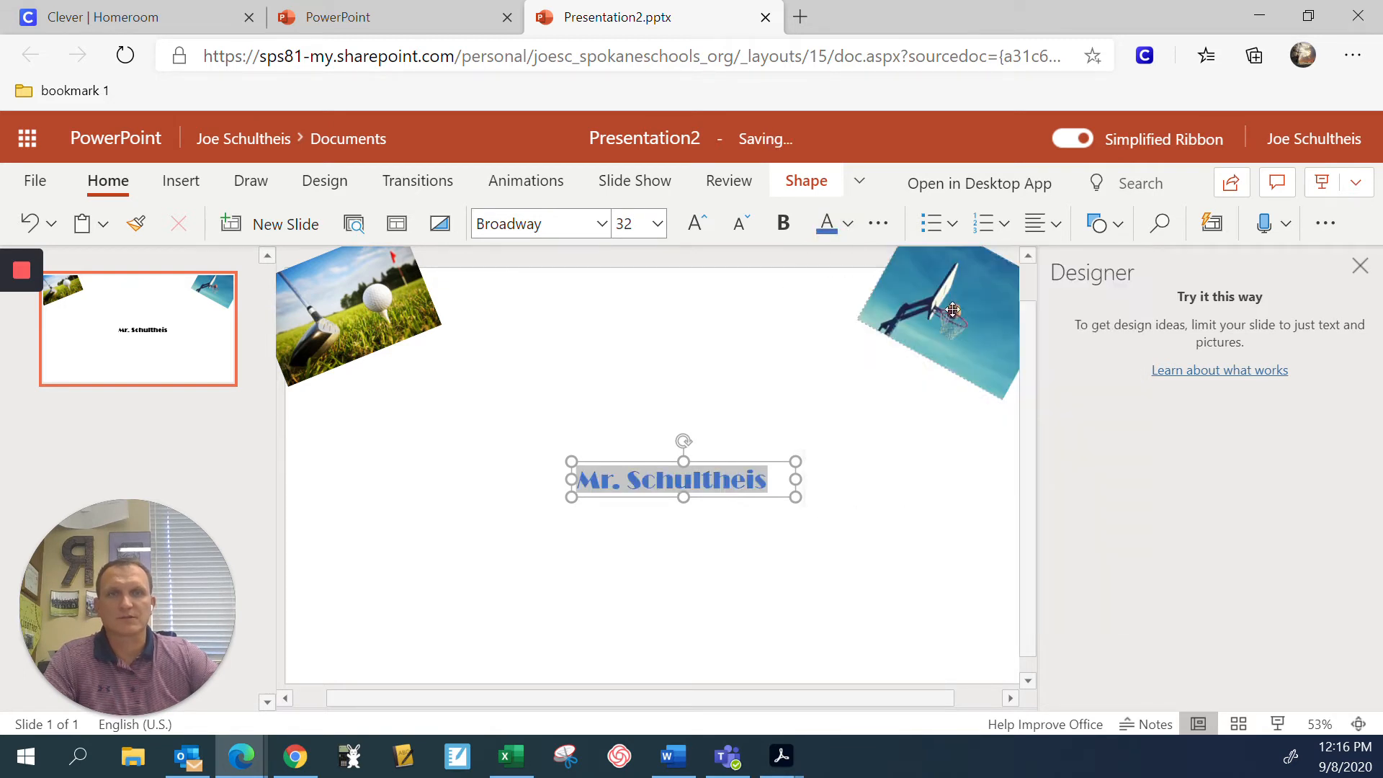
- Move the text box with the teacher's name to the slide's lower-left corner
{"action": "left_click", "coordinate": [768, 303]}
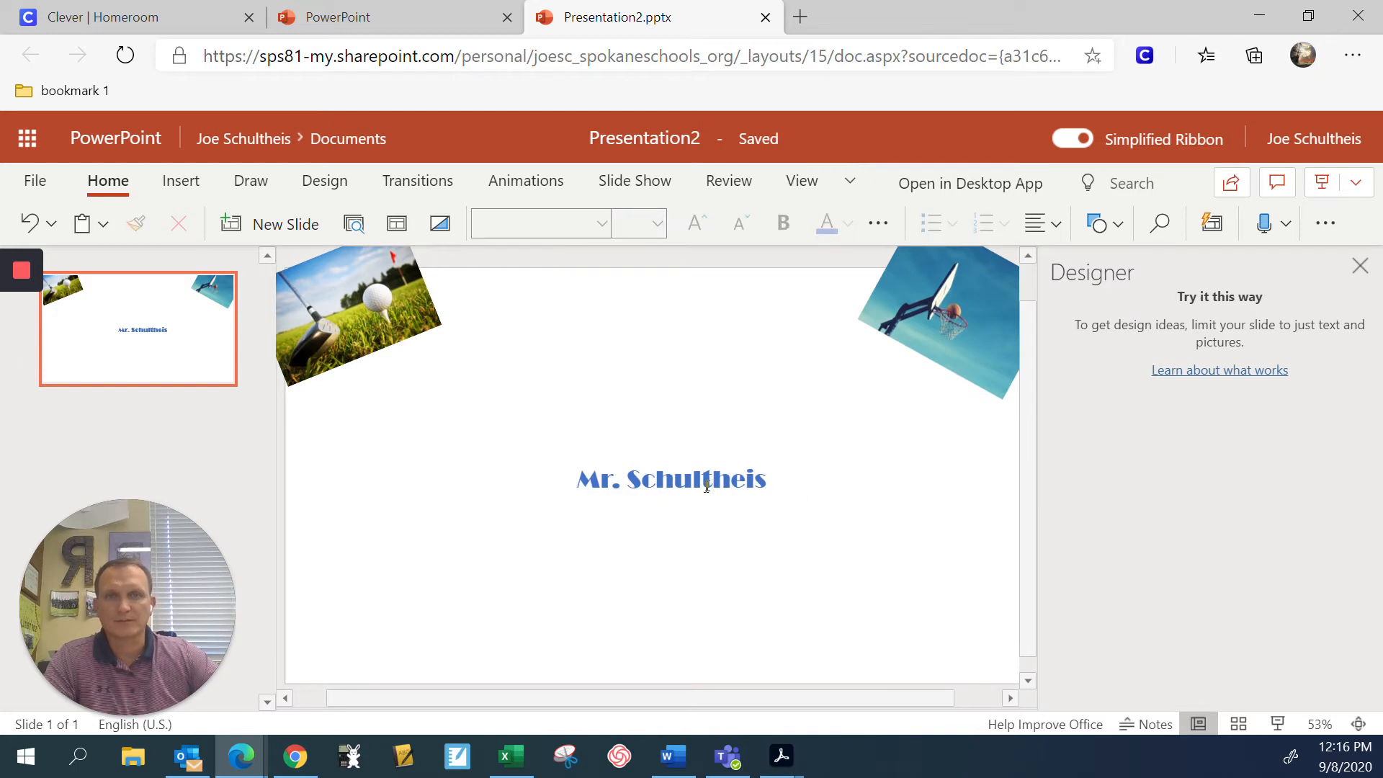
{"action": "left_click_drag", "start_coordinate": [709, 462], "coordinate": [491, 609]}
{"action": "left_click", "coordinate": [948, 432]}
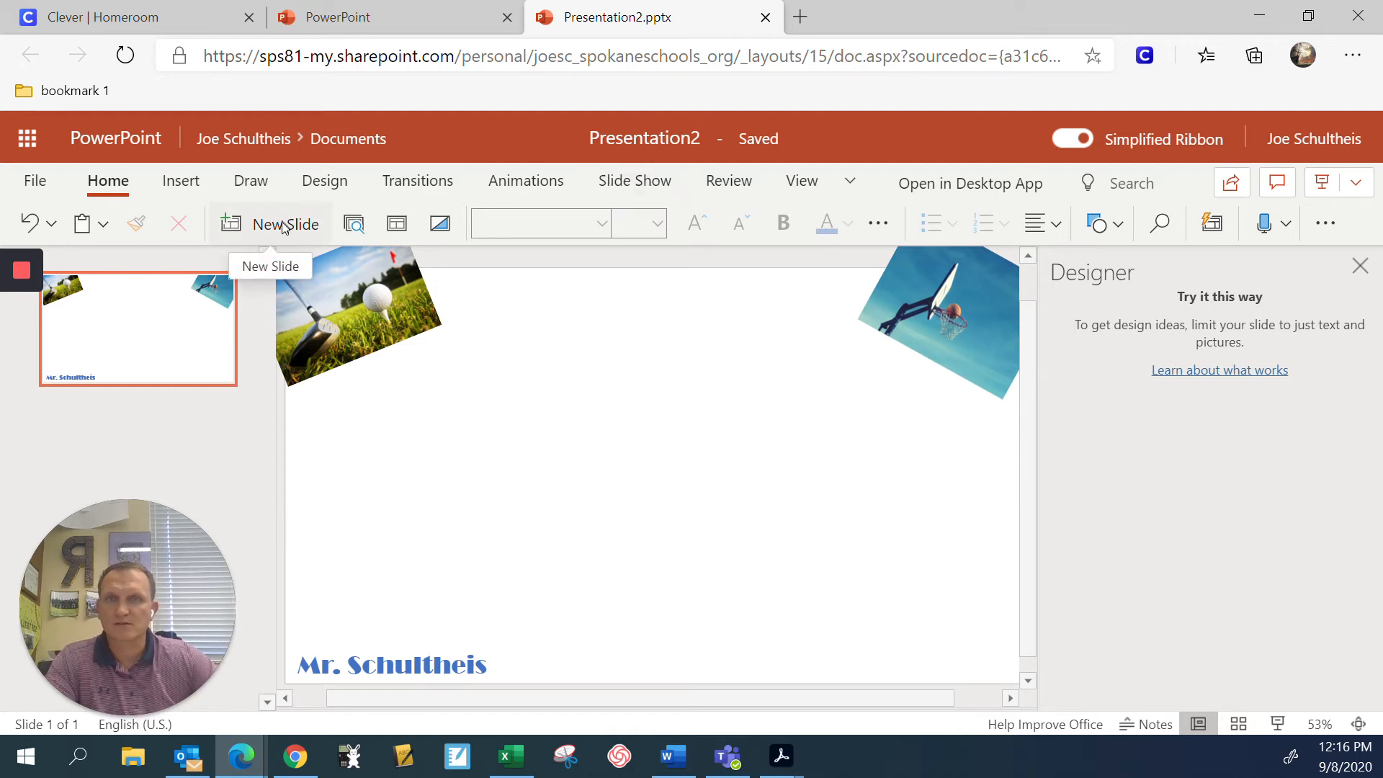
- Add a second text box in the middle of the slide reading "And I'm a Mathematician"
{"action": "left_click", "coordinate": [181, 180]}
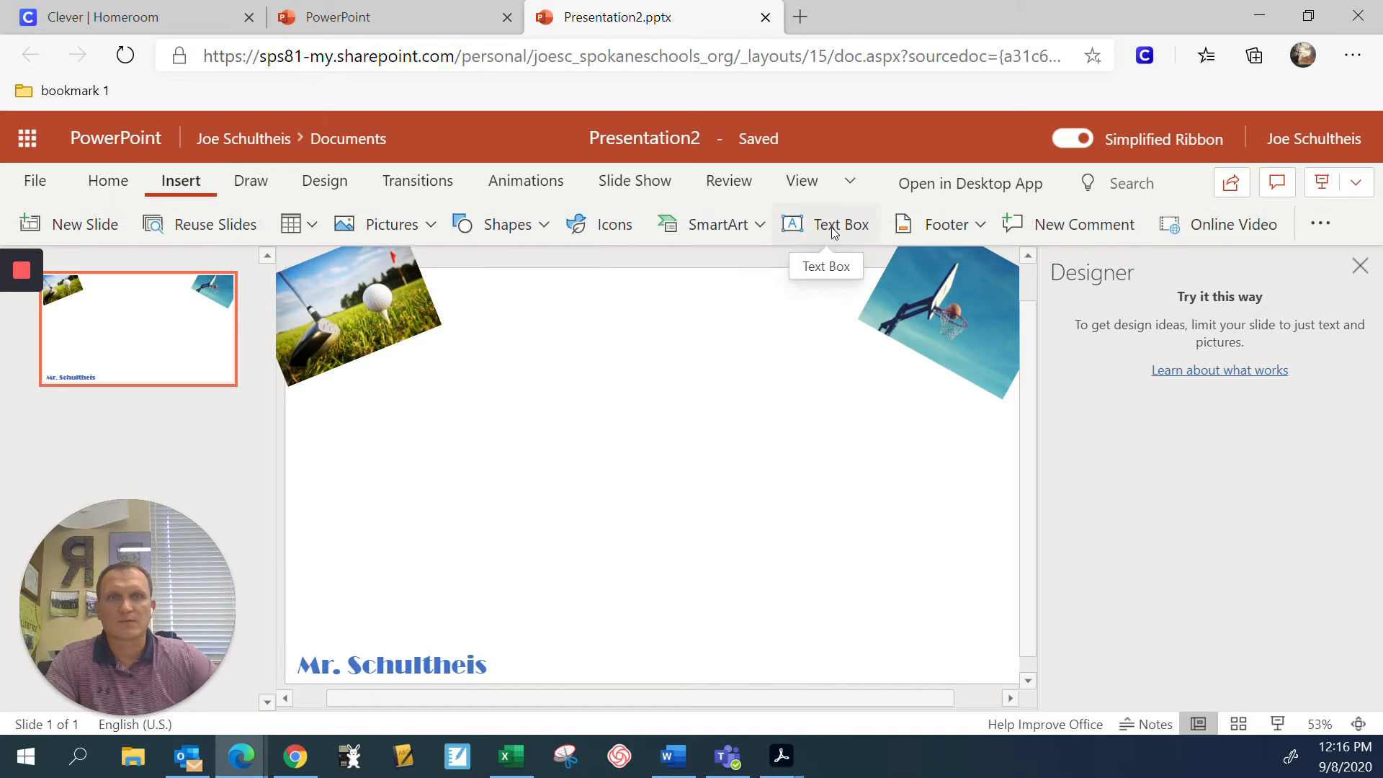
{"action": "left_click", "coordinate": [827, 224]}
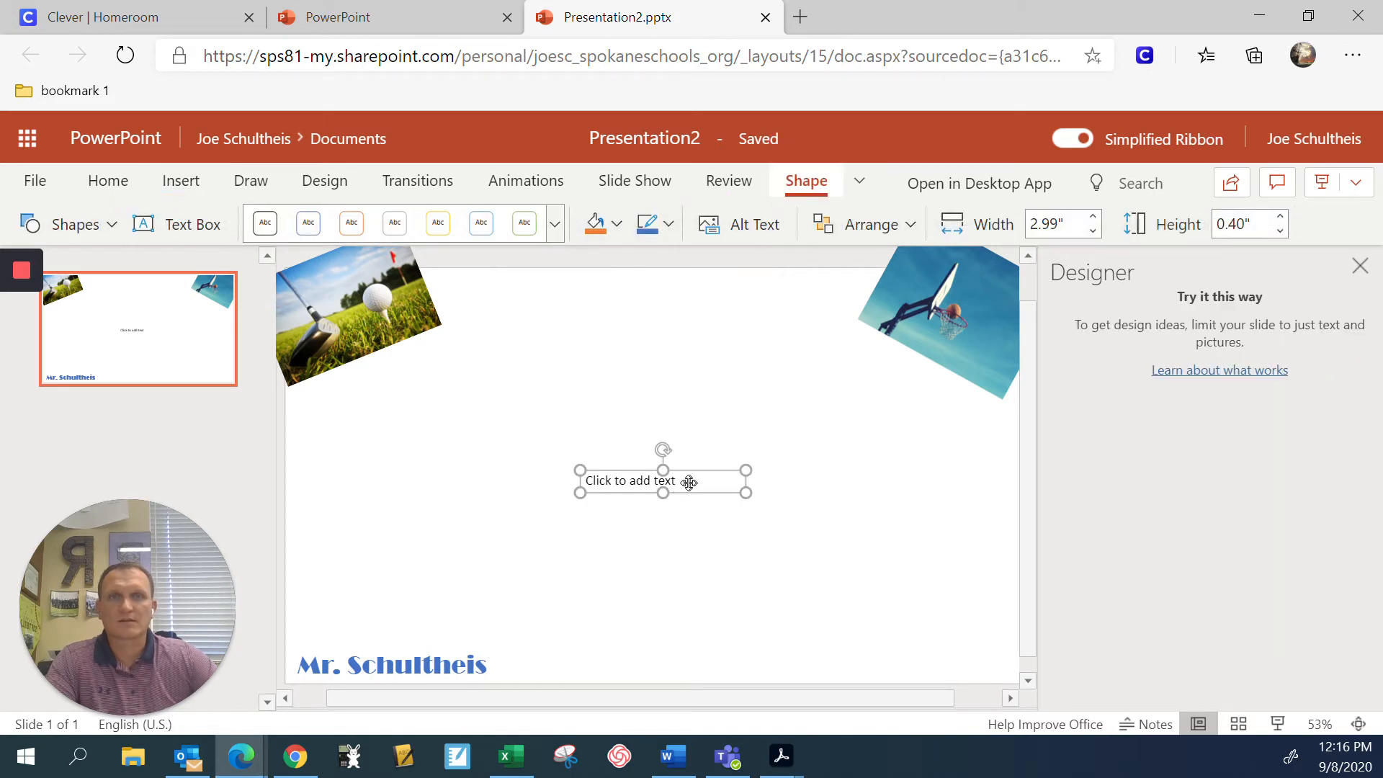
{"action": "left_click", "coordinate": [607, 480]}
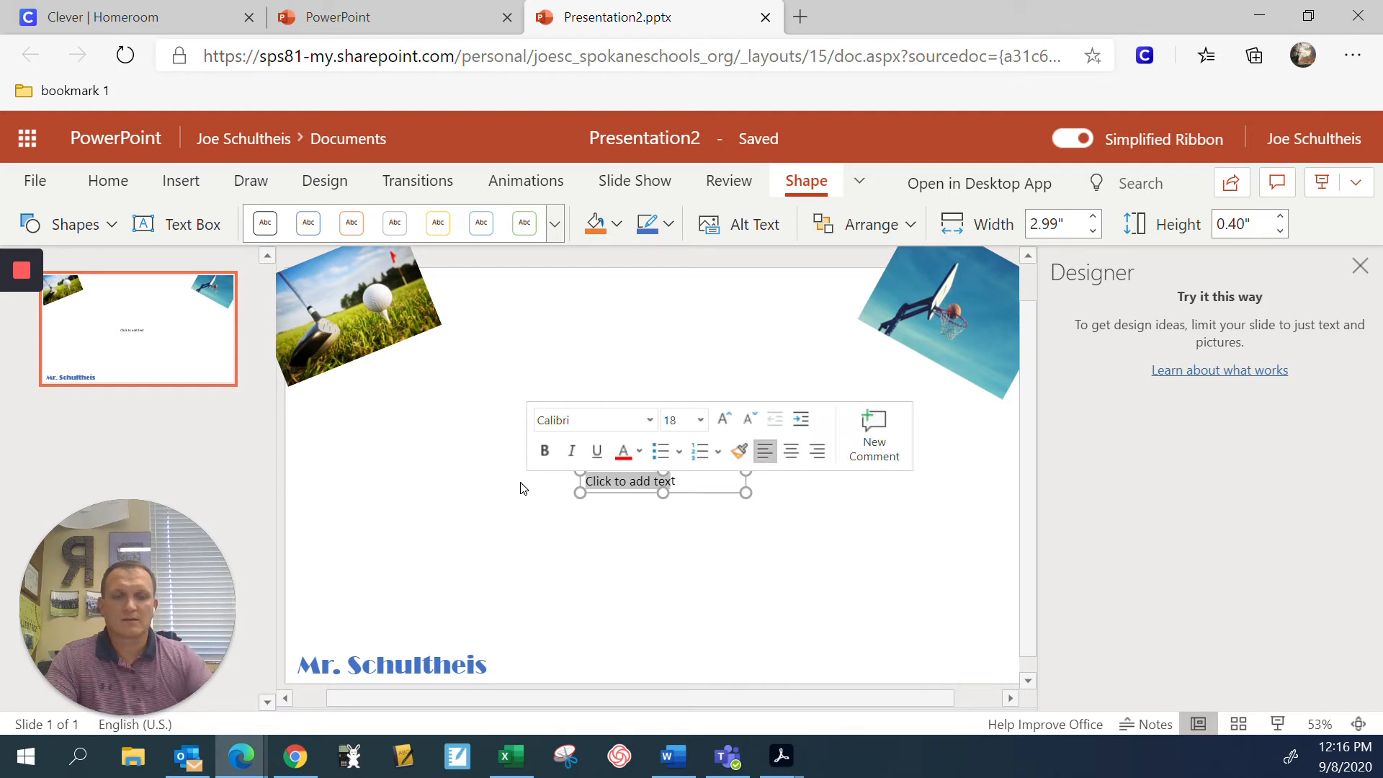
{"action": "type", "text": "And t"}
{"action": "type", "text": "I'm a"}
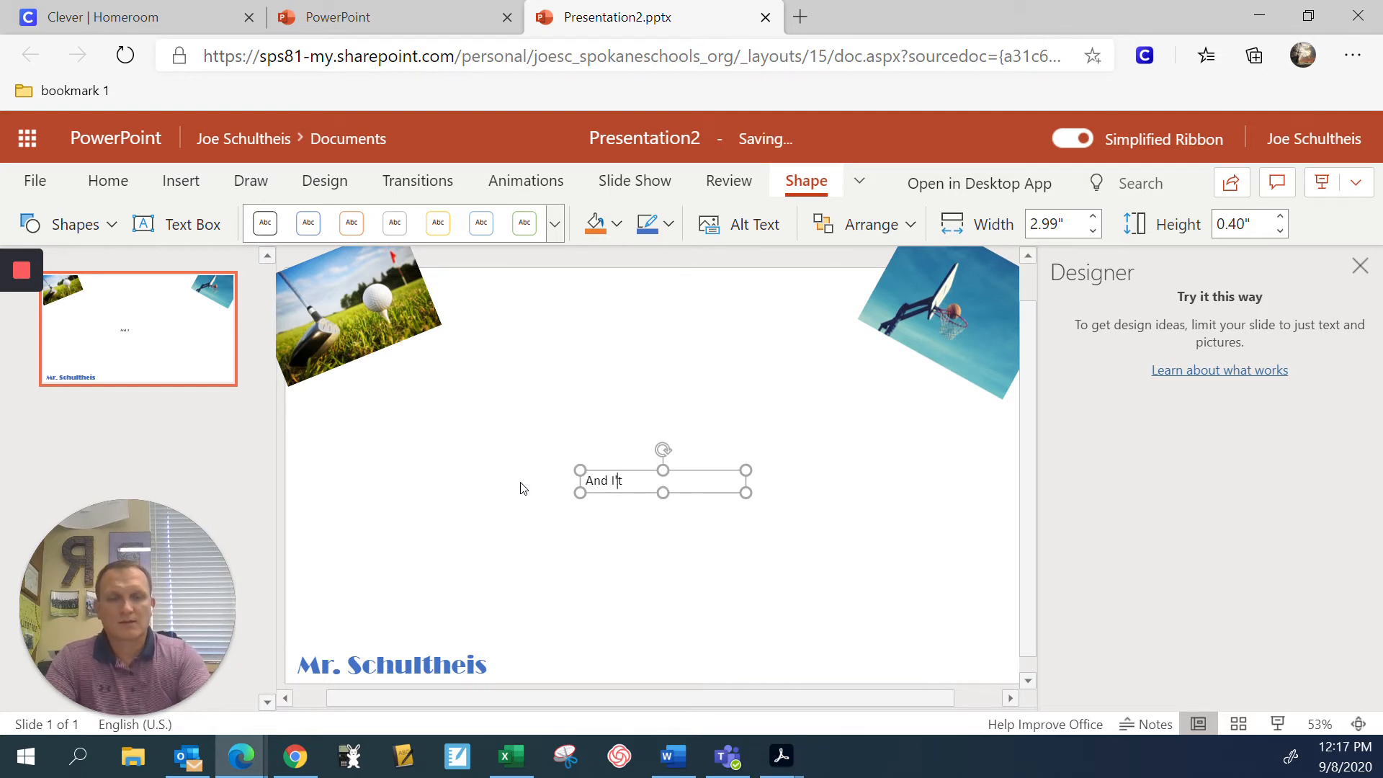
{"action": "type", "text": " Mathem"}
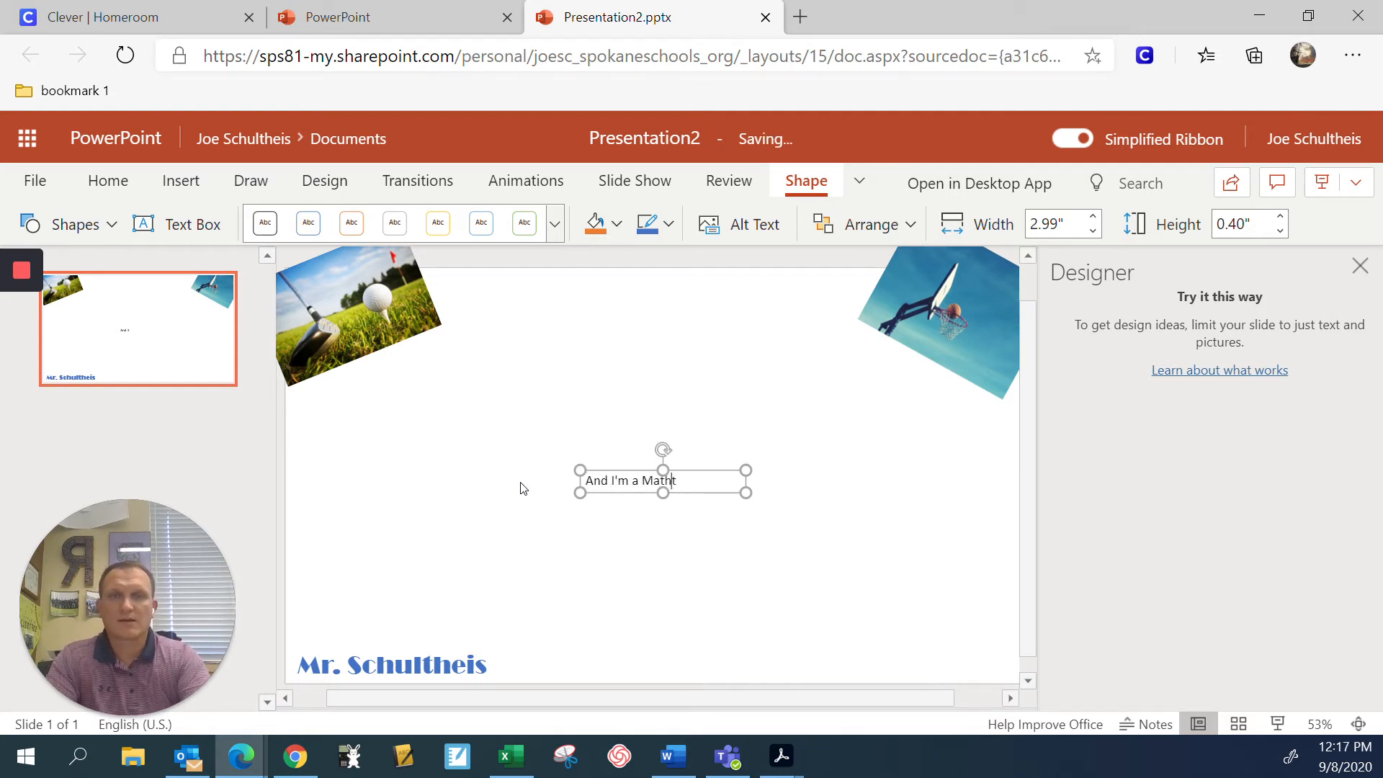
{"action": "type", "text": "ati"}
{"action": "type", "text": "cian"}
{"action": "key", "text": "Delete"}
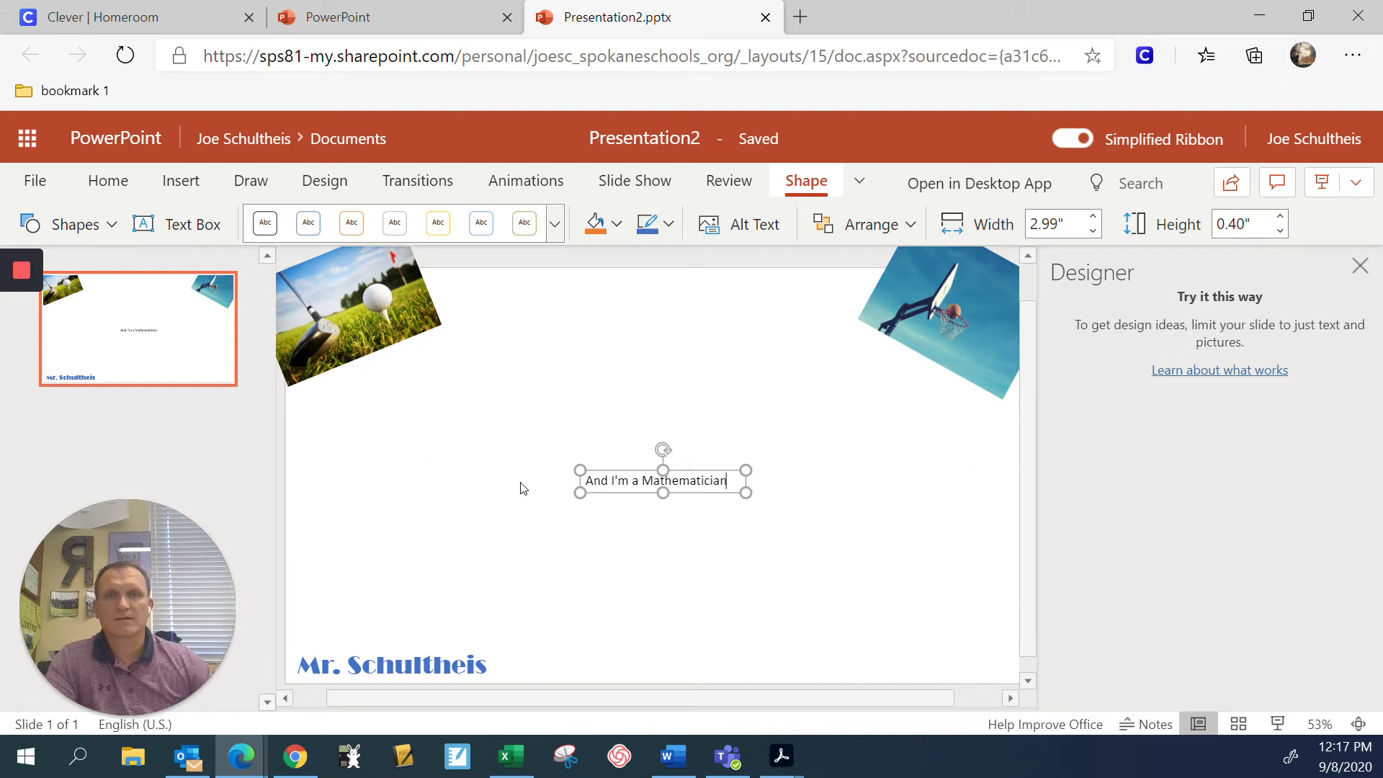
- Format the text "And I'm a Mathematician" in the light gold theme colour with bold and italic
{"action": "left_click", "coordinate": [702, 573]}
{"action": "left_click", "coordinate": [732, 479]}
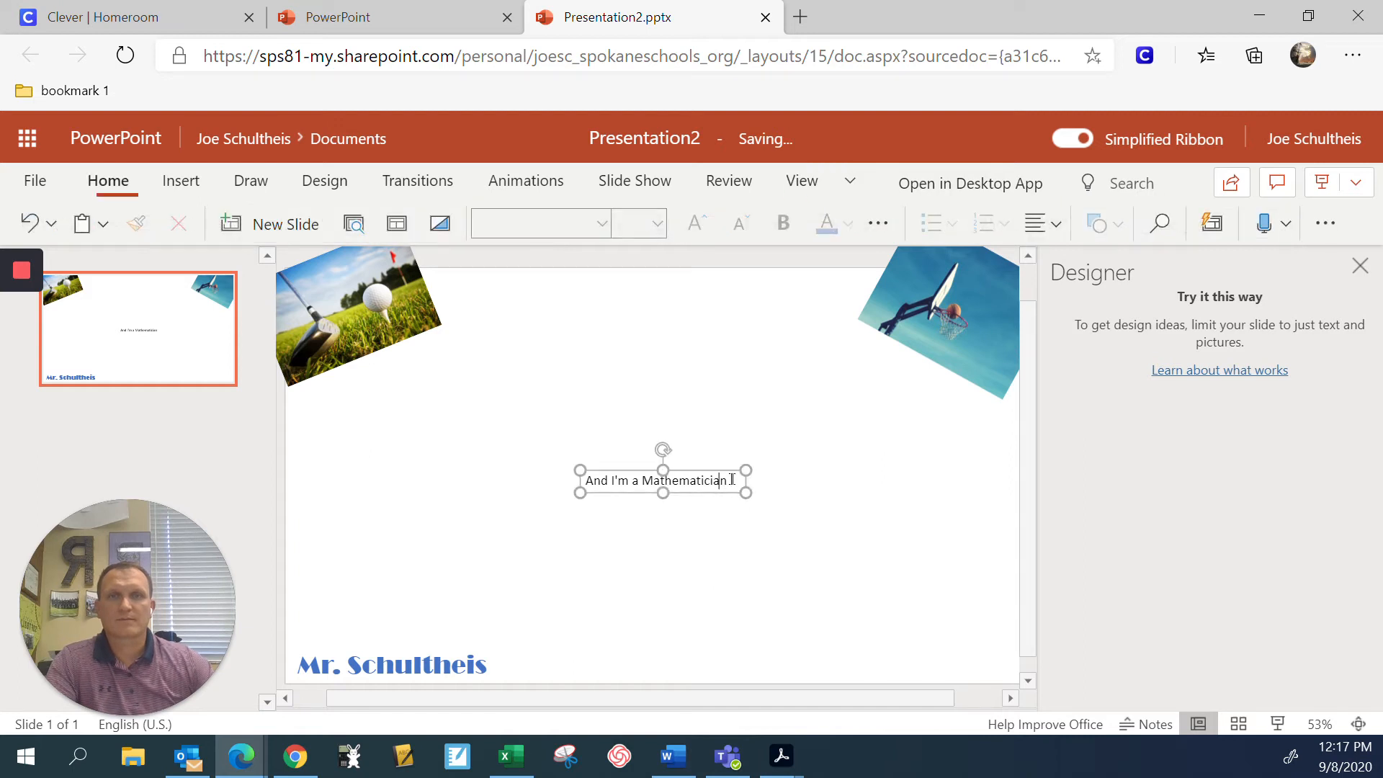
{"action": "triple_click", "coordinate": [679, 473]}
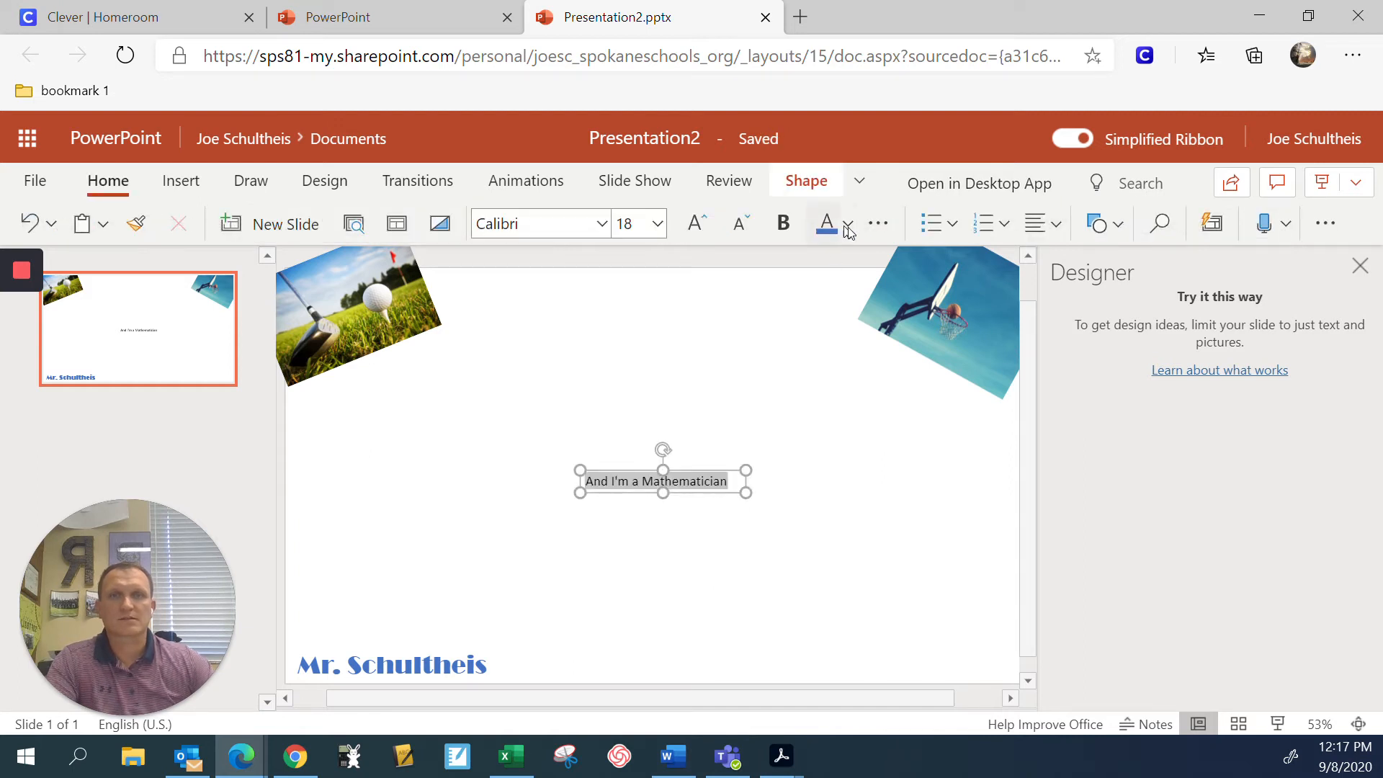
{"action": "left_click", "coordinate": [846, 225]}
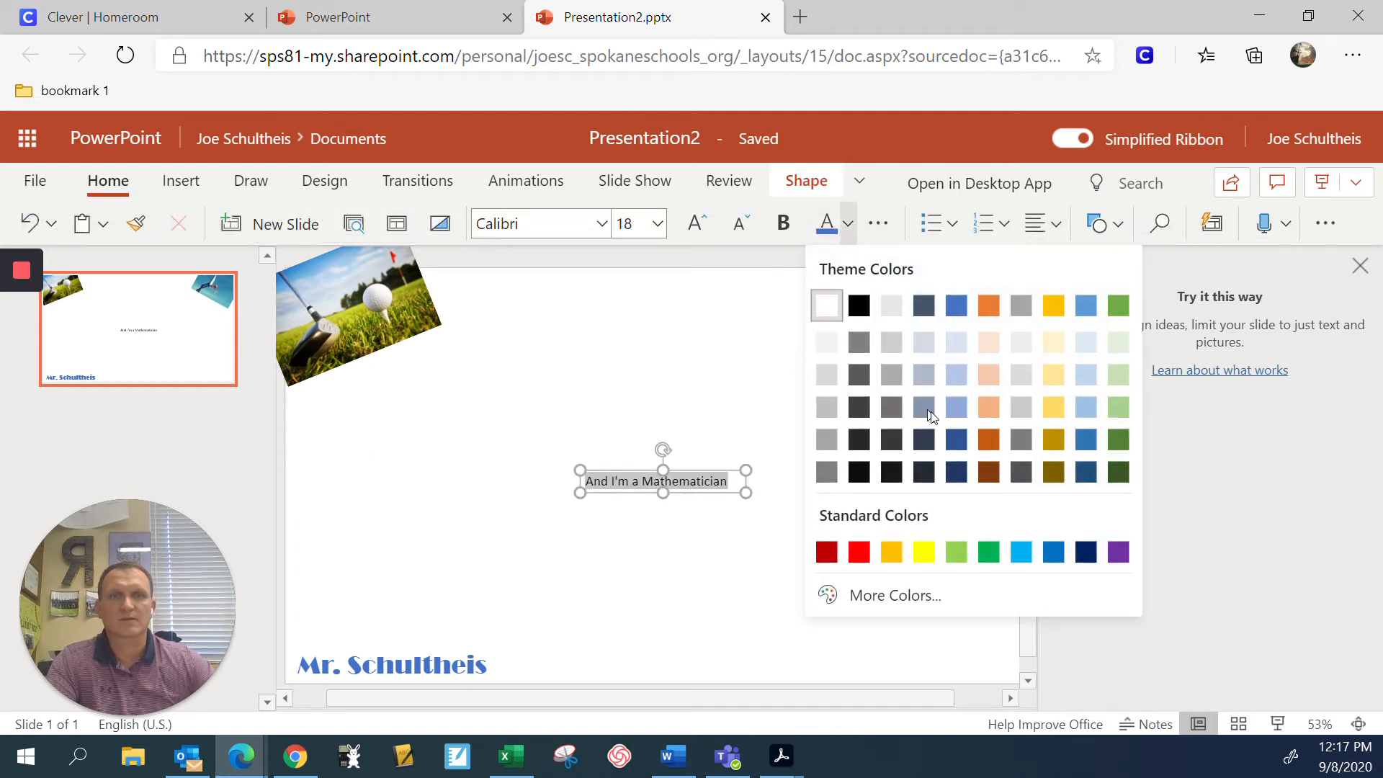
{"action": "left_click", "coordinate": [1053, 407]}
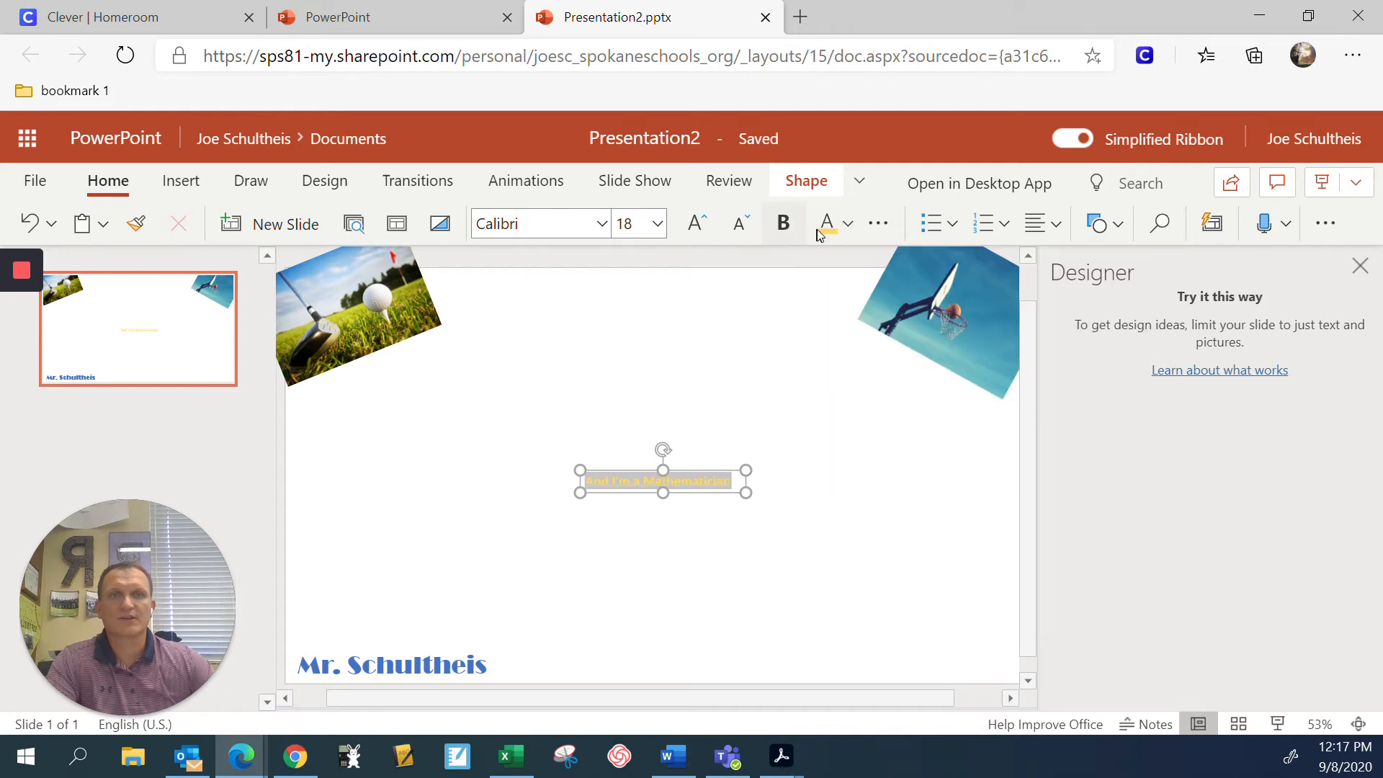
{"action": "left_click", "coordinate": [878, 223]}
{"action": "left_click", "coordinate": [912, 298]}
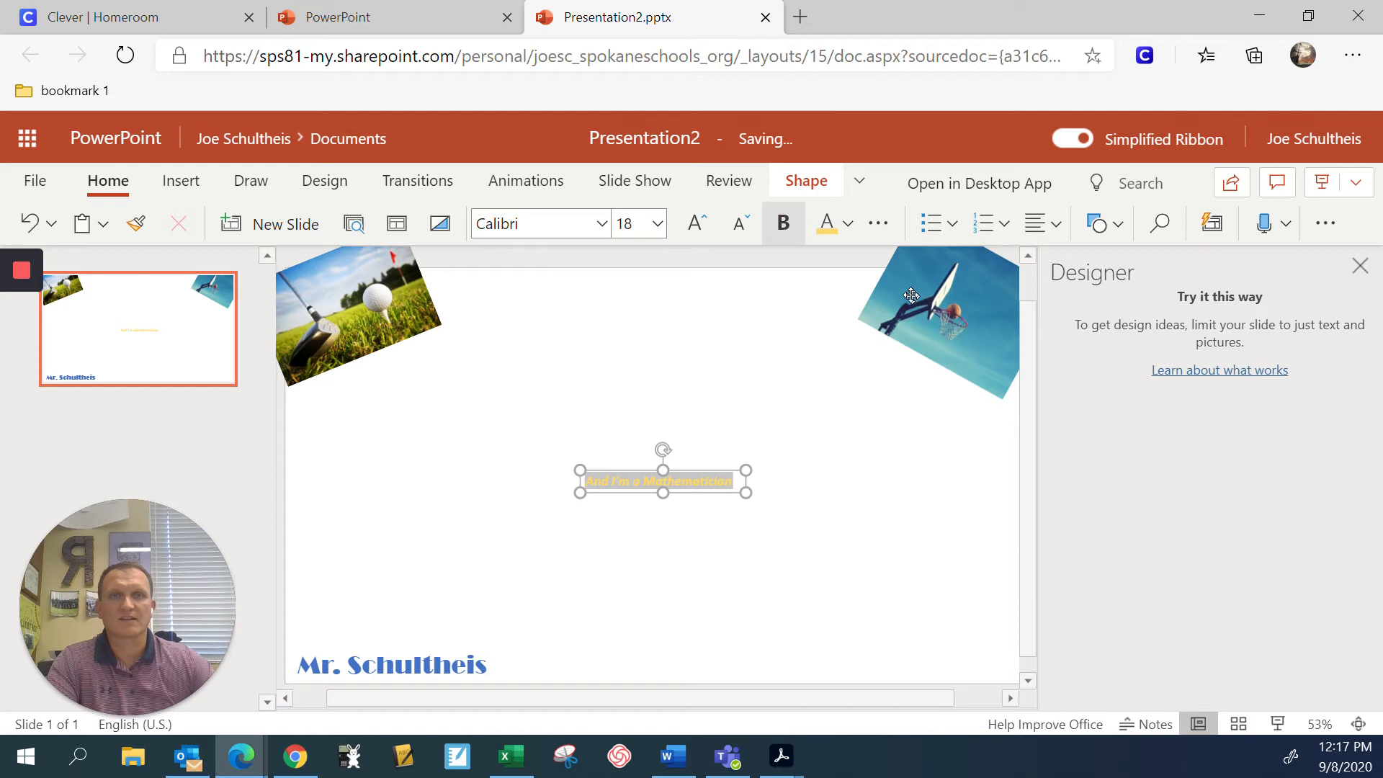
- Enlarge the "And I'm a Mathematician" text to font size 48
{"action": "left_click", "coordinate": [699, 224]}
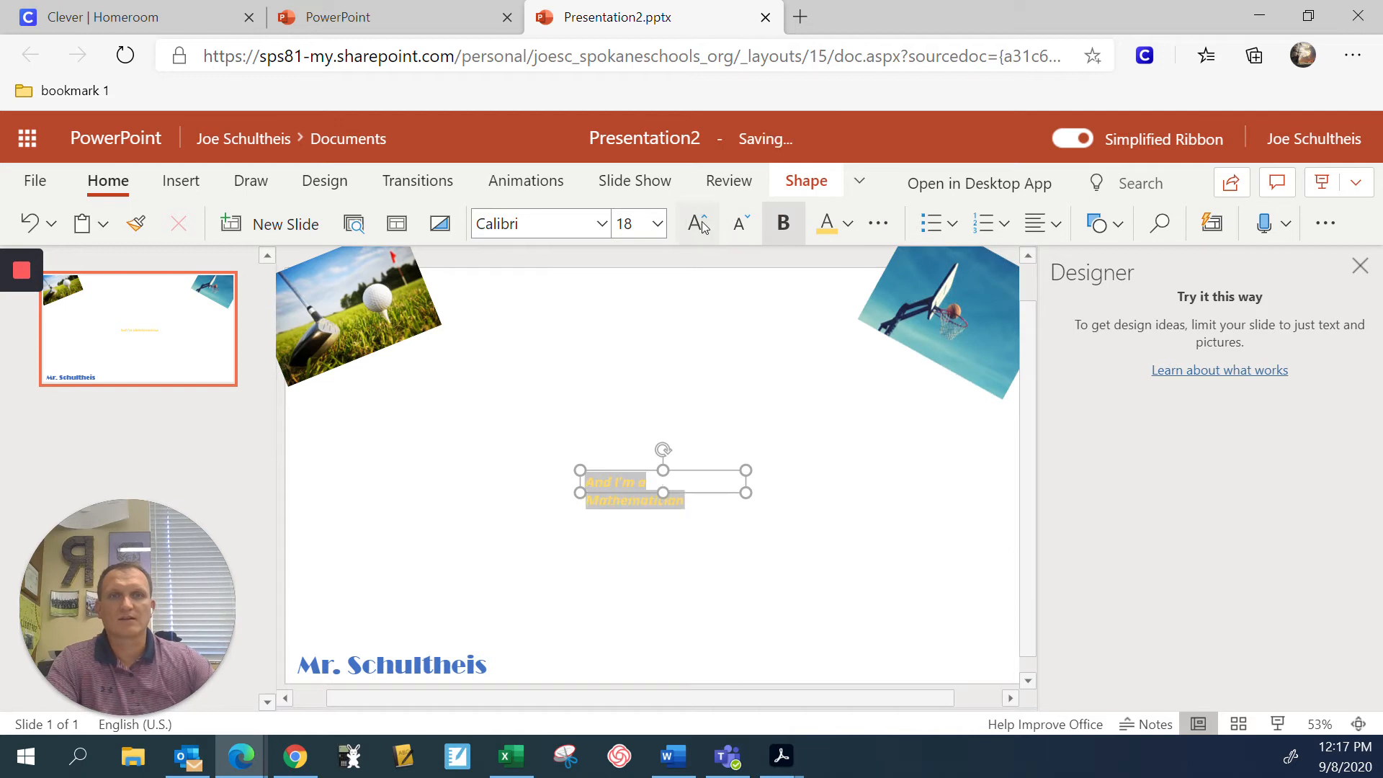
{"action": "left_click", "coordinate": [703, 224]}
{"action": "left_click", "coordinate": [703, 224]}
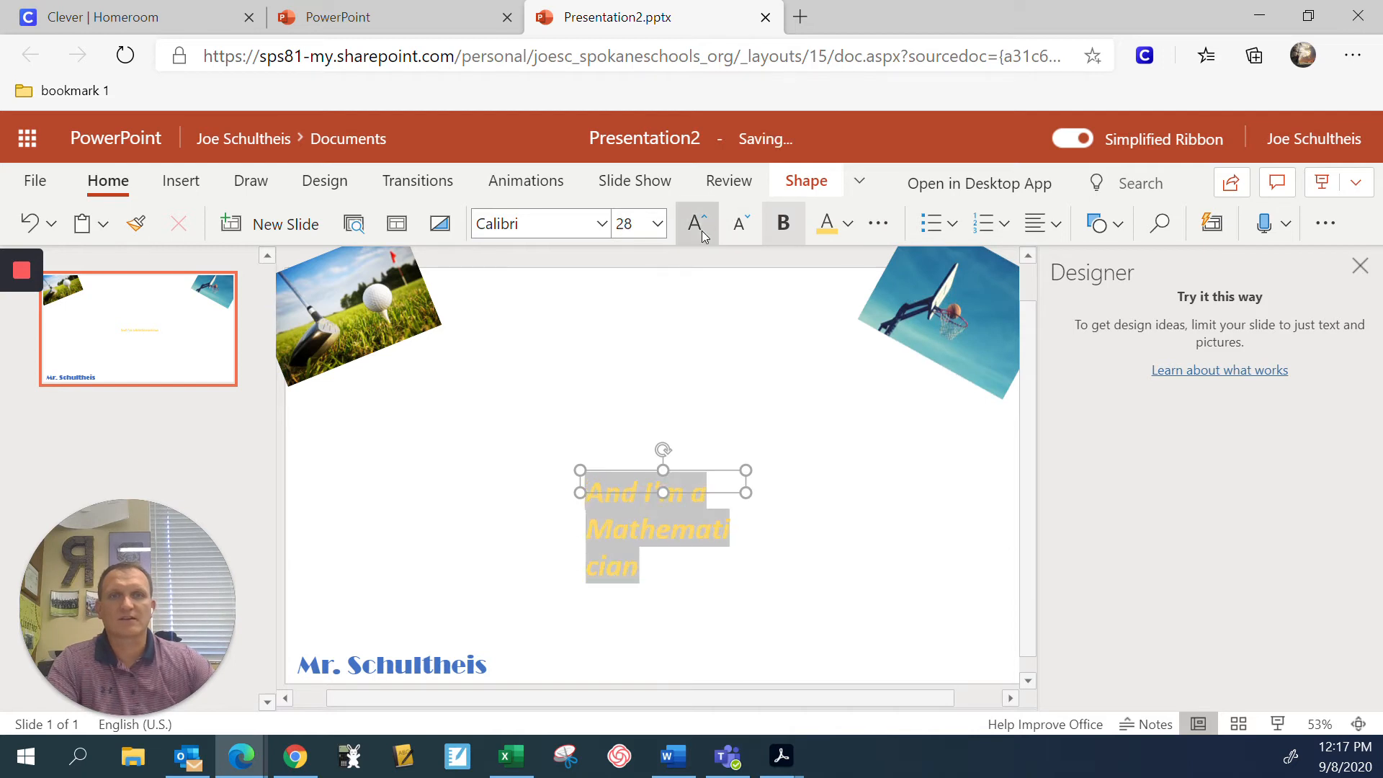
{"action": "left_click", "coordinate": [704, 237]}
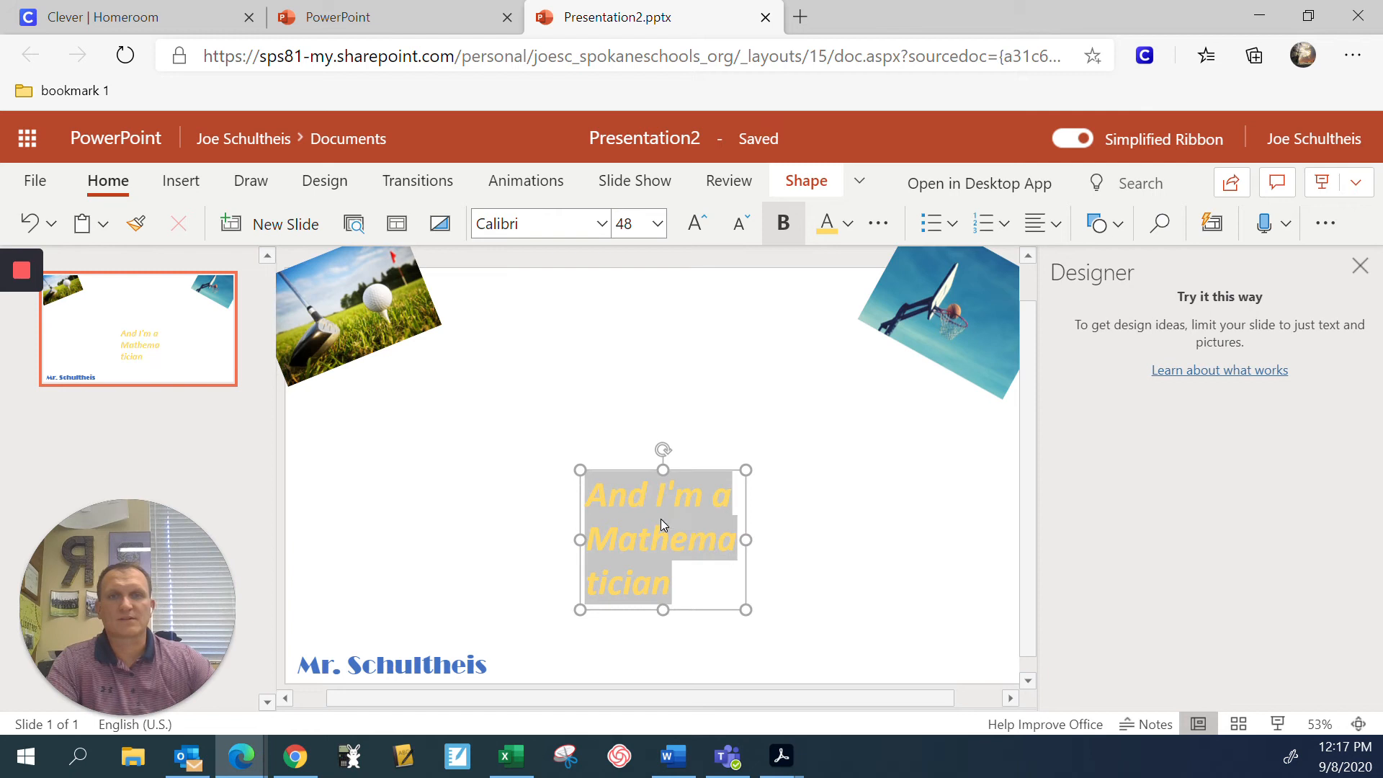
- Widen the mathematician text box so "Mathematician" fits on one line, and move it below the basketball picture
{"action": "left_click", "coordinate": [745, 539]}
{"action": "left_click_drag", "start_coordinate": [758, 540], "coordinate": [889, 539]}
{"action": "left_click", "coordinate": [957, 591]}
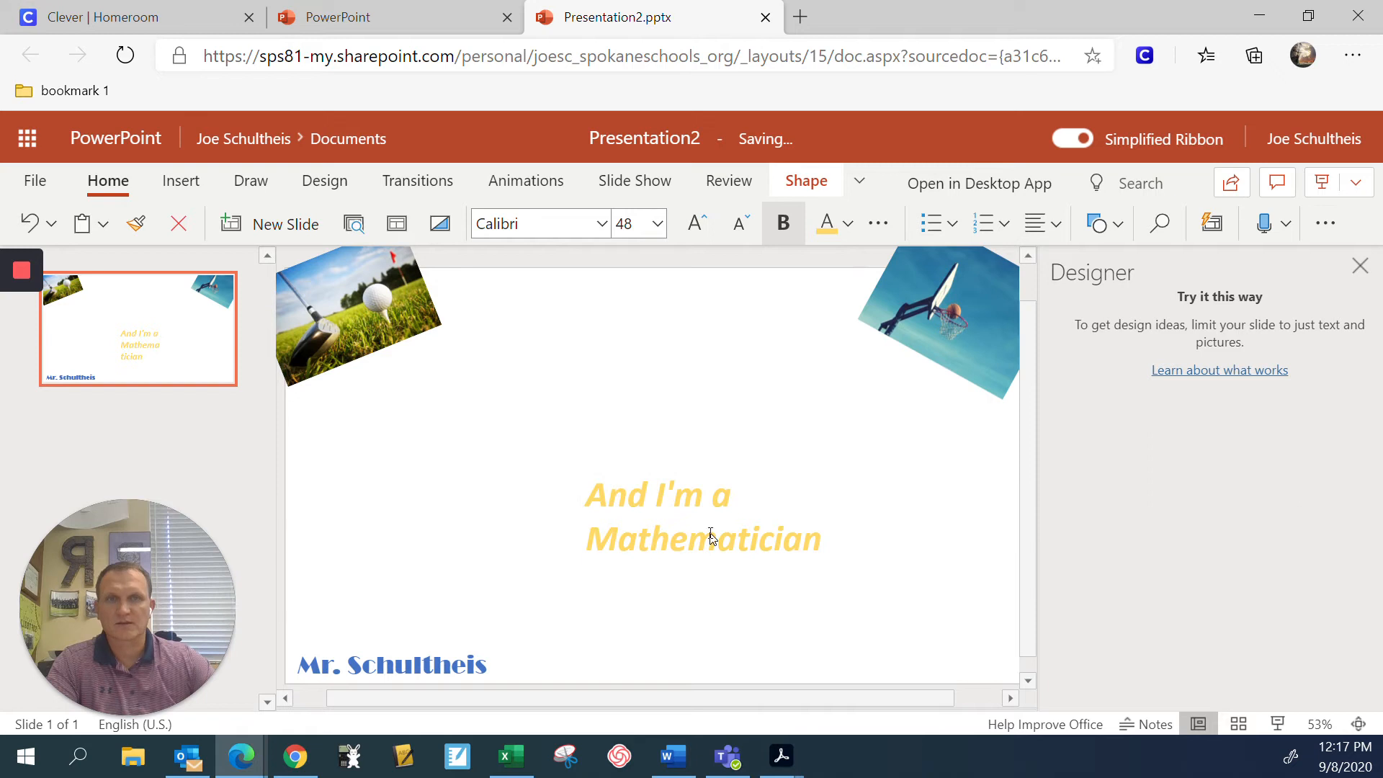
{"action": "left_click", "coordinate": [777, 508]}
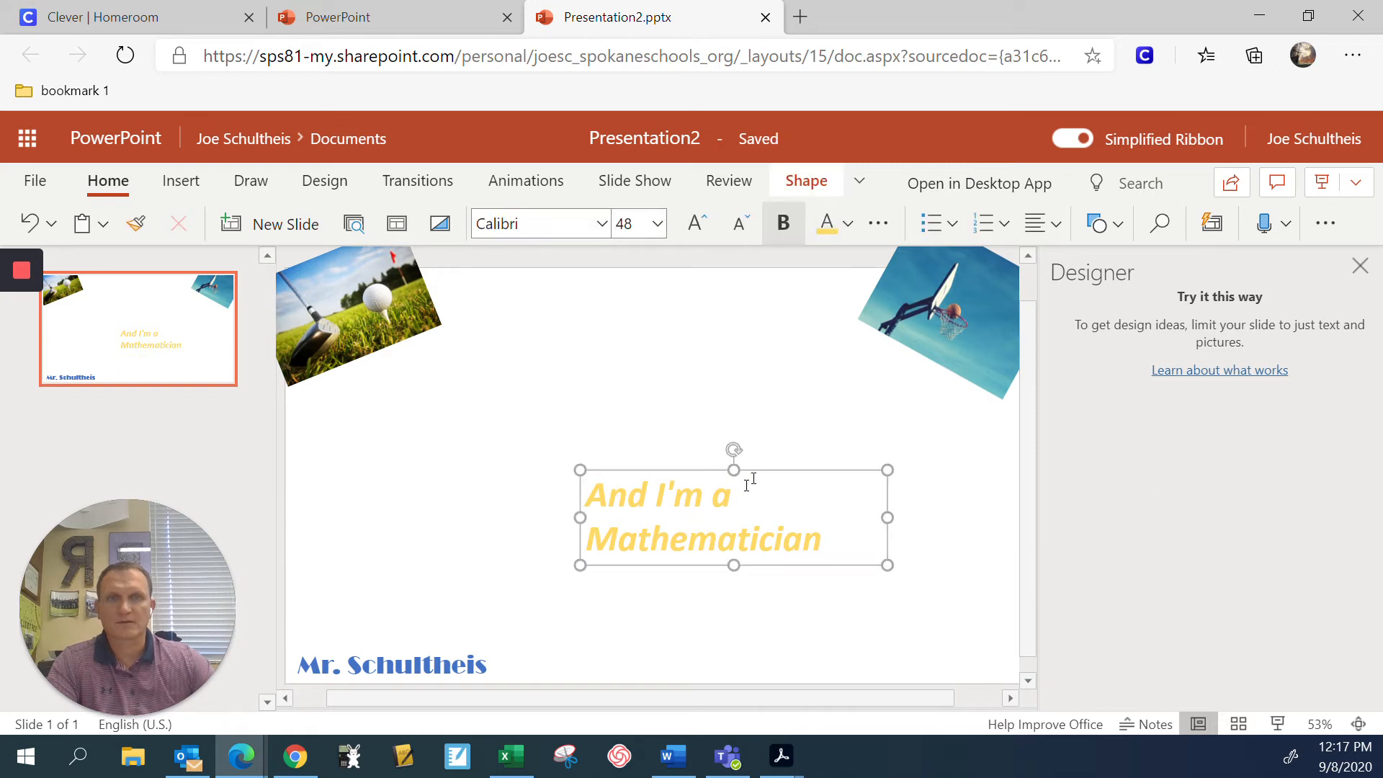
{"action": "left_click_drag", "start_coordinate": [764, 470], "coordinate": [950, 427]}
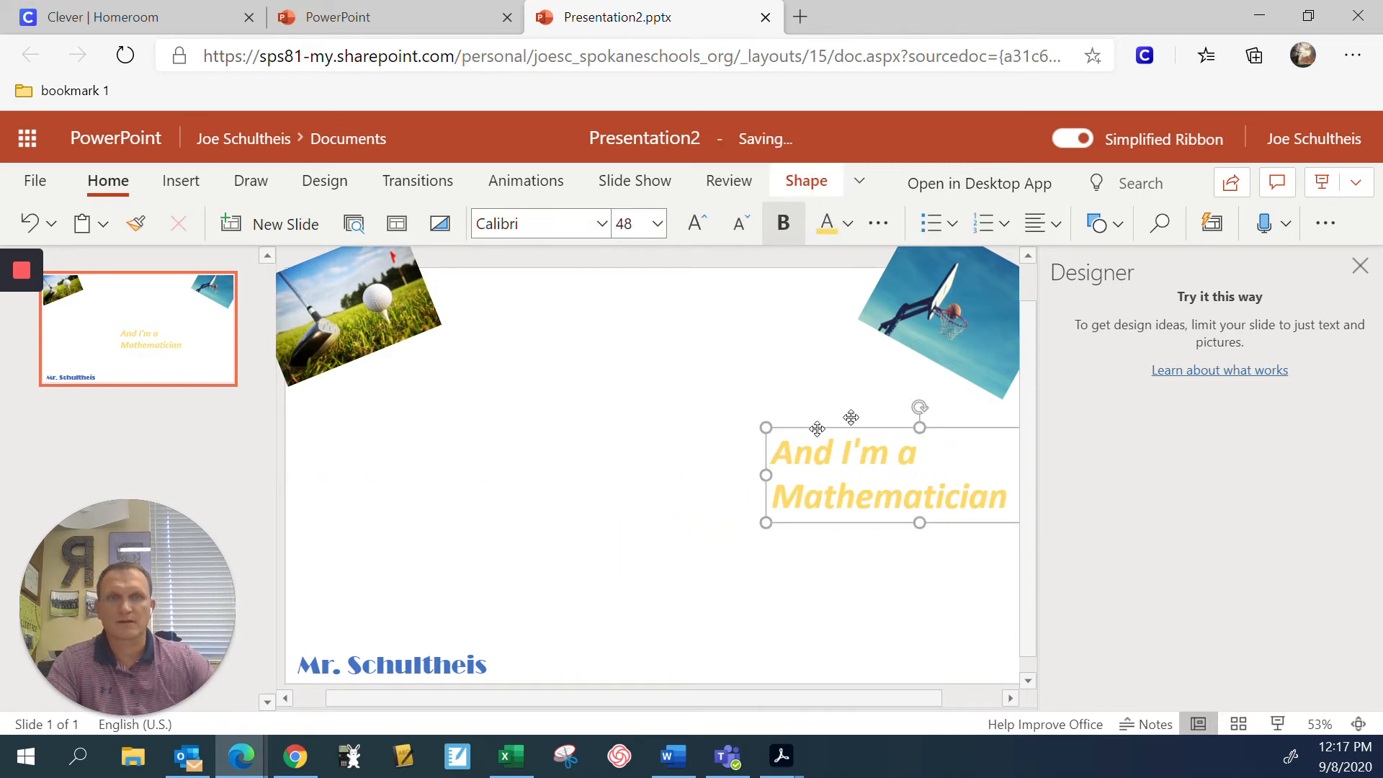
{"action": "left_click", "coordinate": [675, 599]}
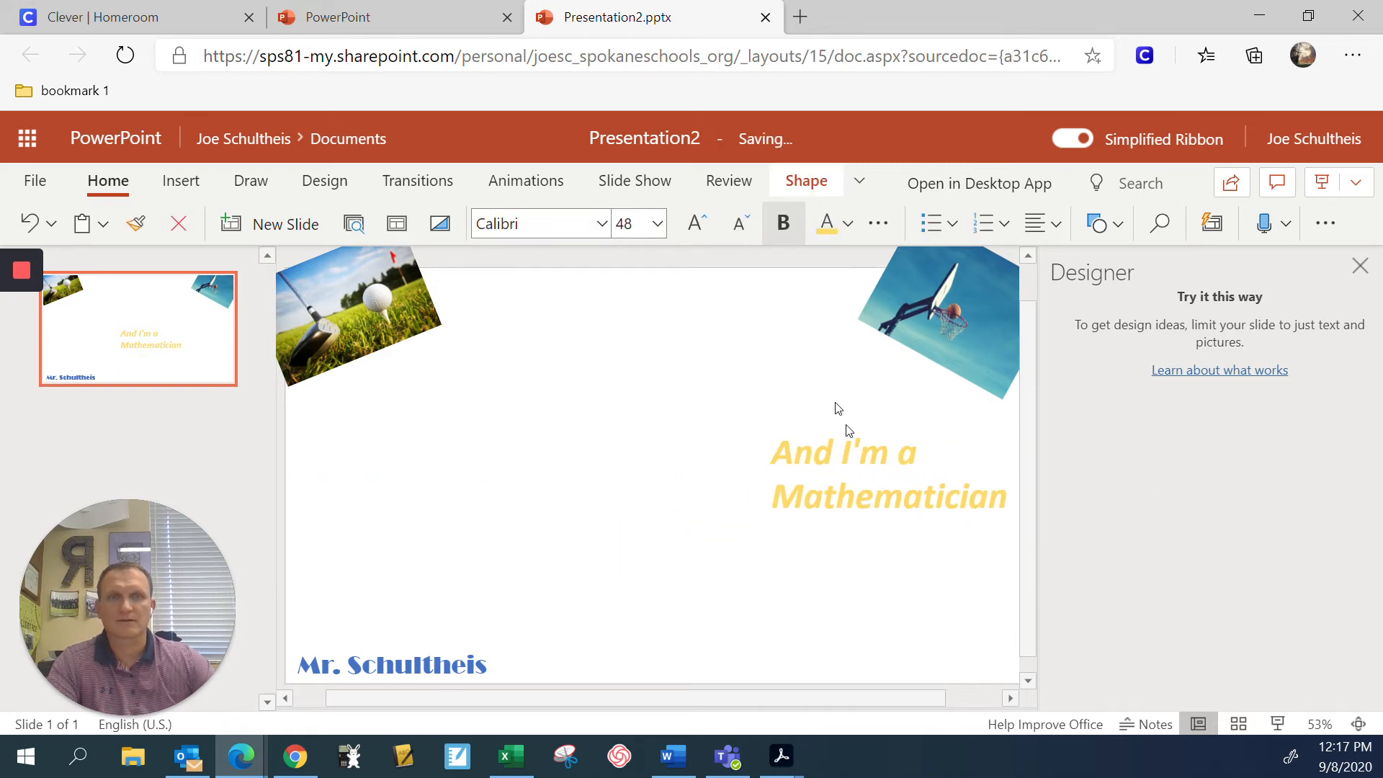
- Insert the Bing picture of the red and white speedboat from a "boating" search and place it above the teacher's name
{"action": "left_click", "coordinate": [181, 187]}
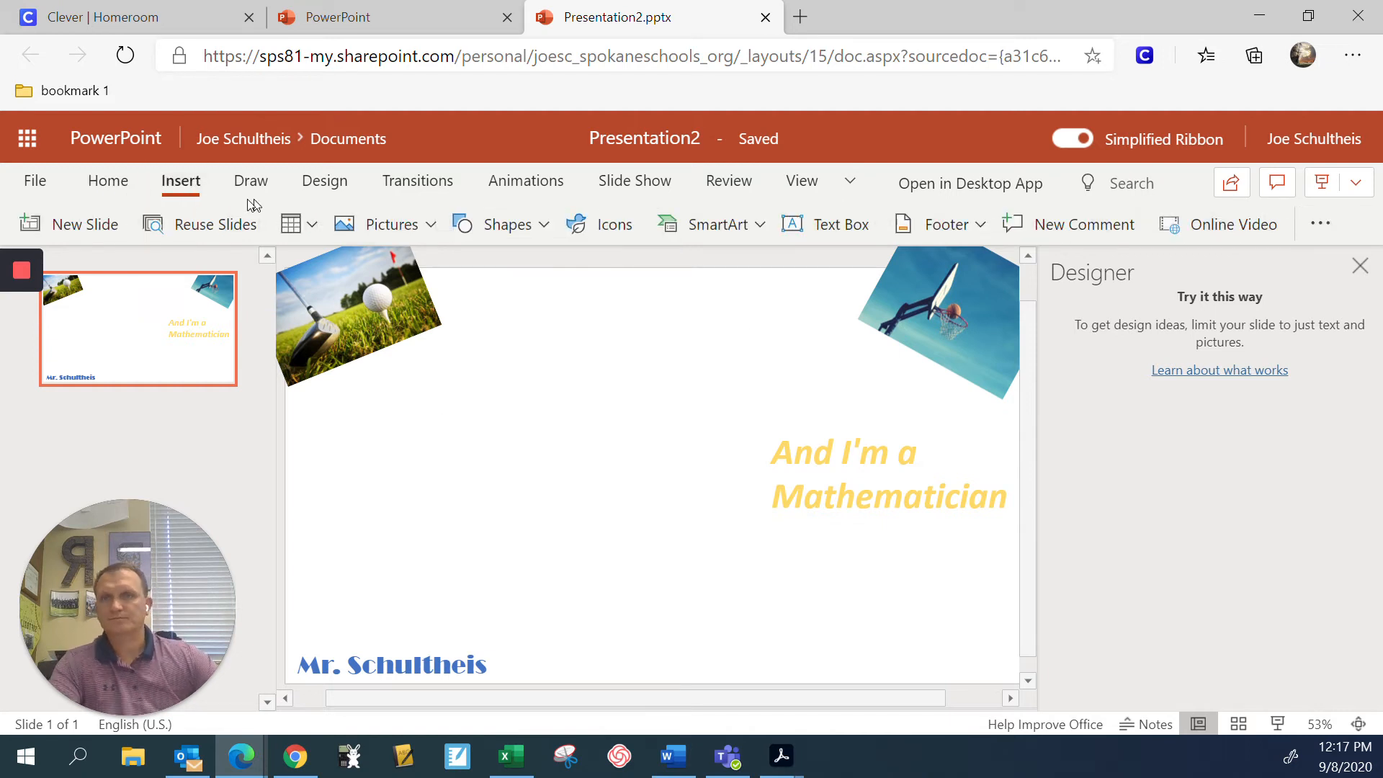
{"action": "left_click", "coordinate": [425, 225]}
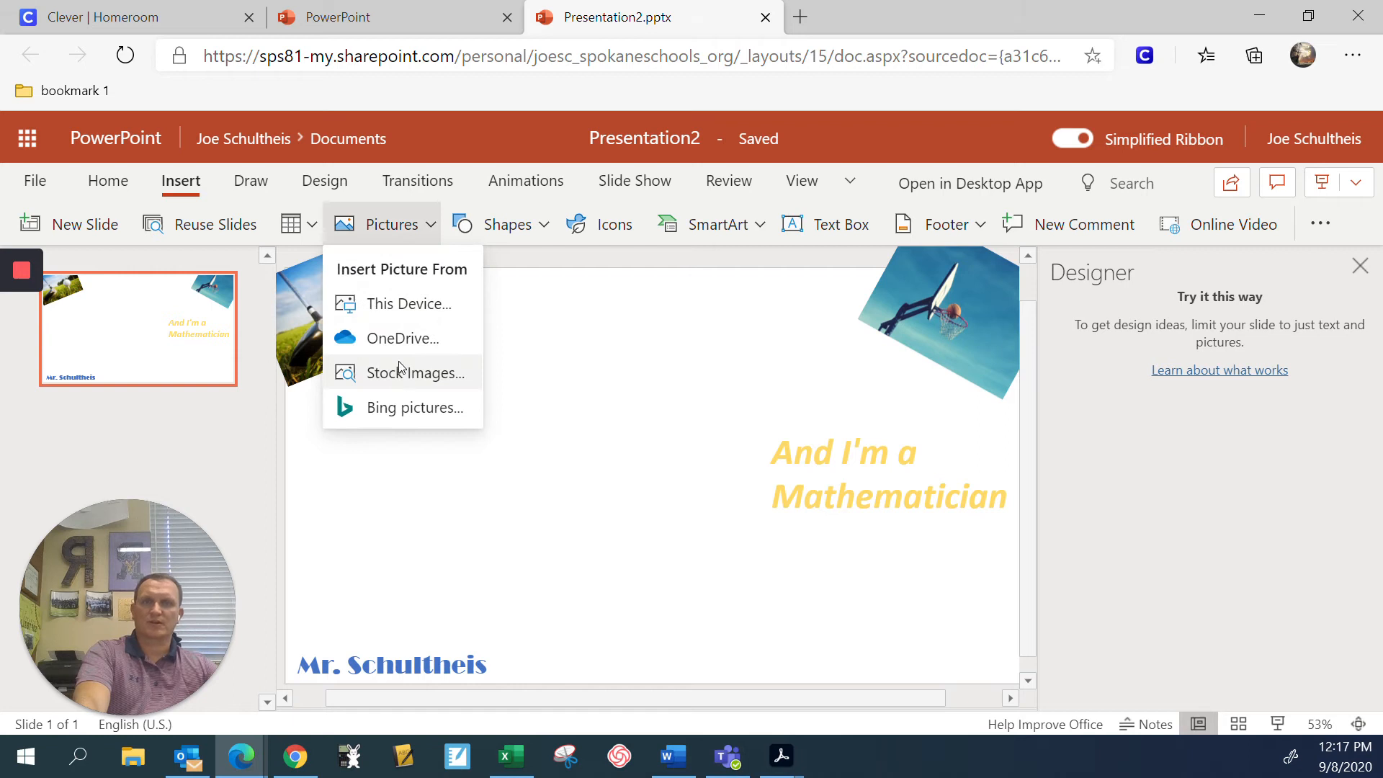
{"action": "left_click", "coordinate": [400, 411]}
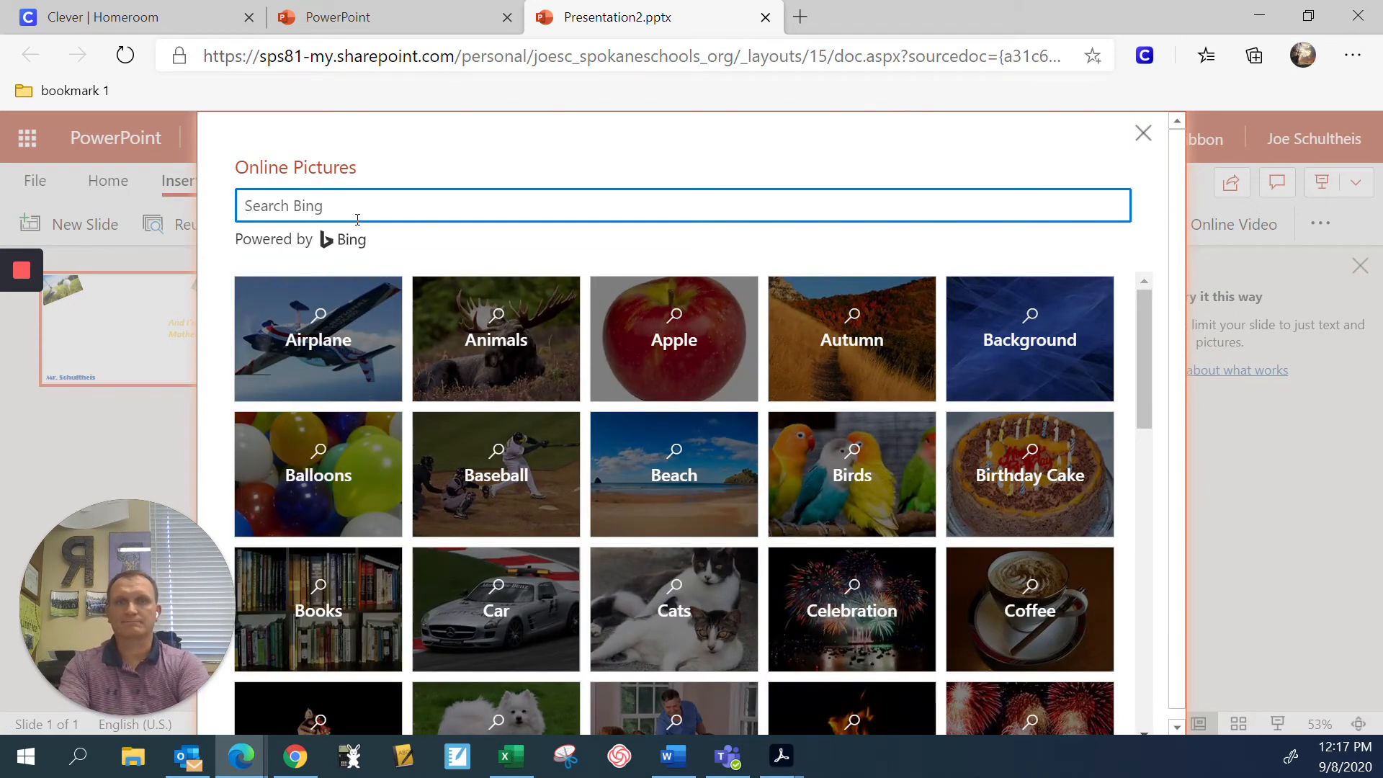
{"action": "type", "text": "boating"}
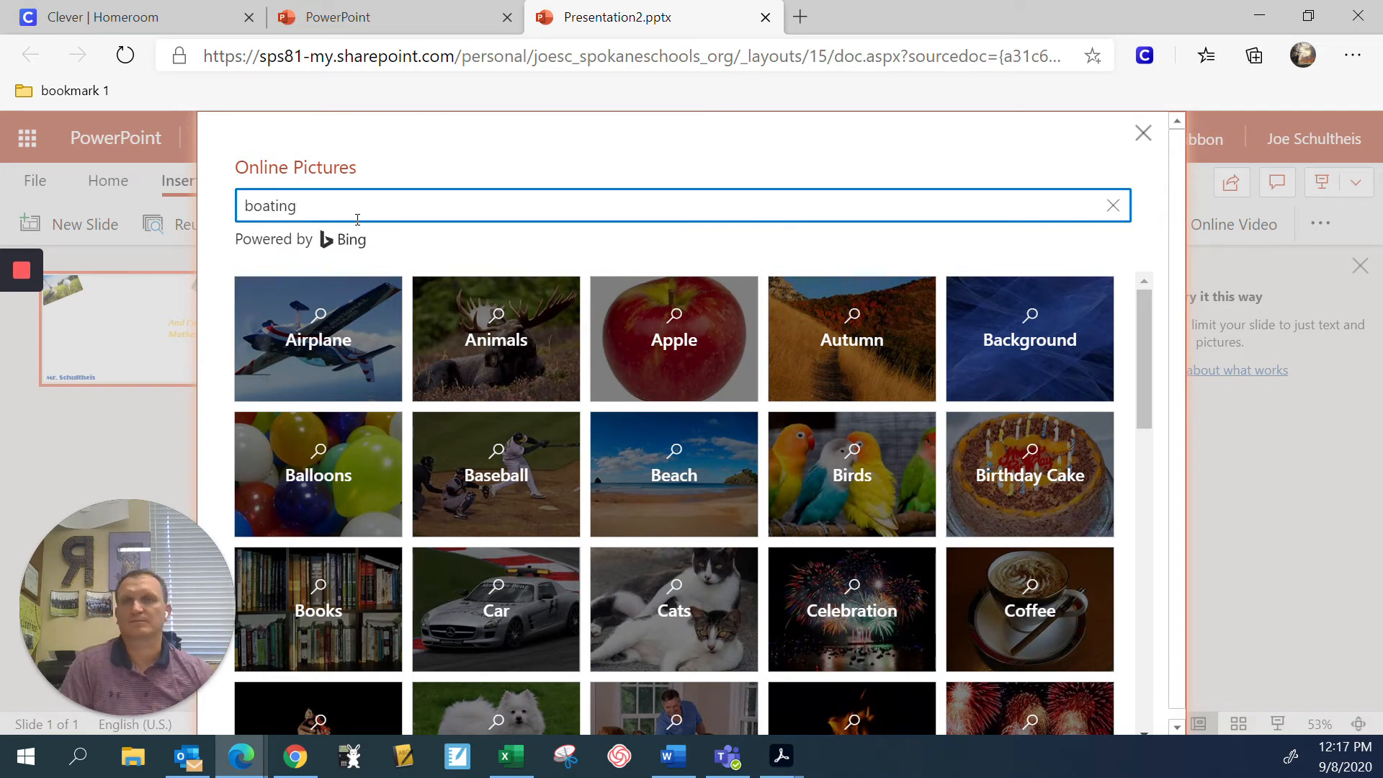
{"action": "key", "text": "Return"}
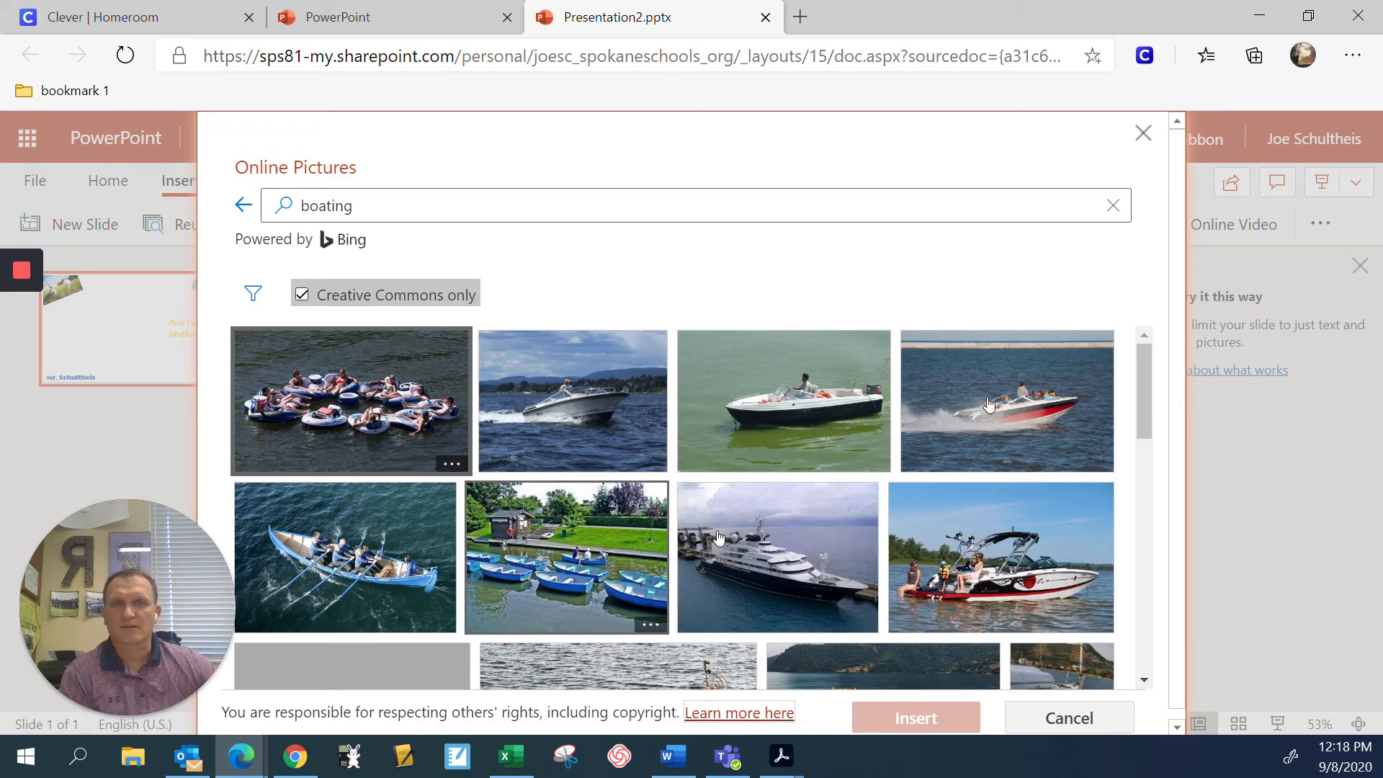
{"action": "left_click", "coordinate": [1016, 404]}
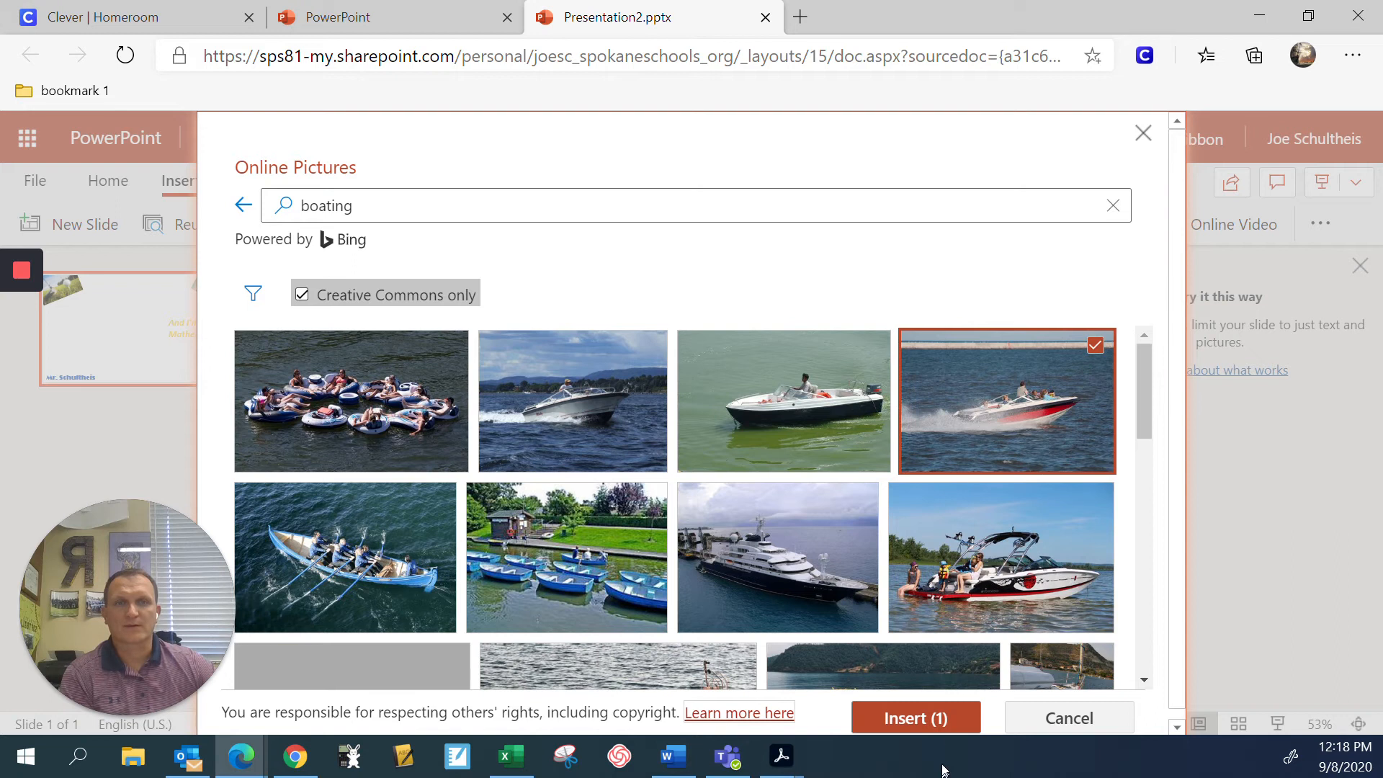
{"action": "left_click", "coordinate": [932, 732]}
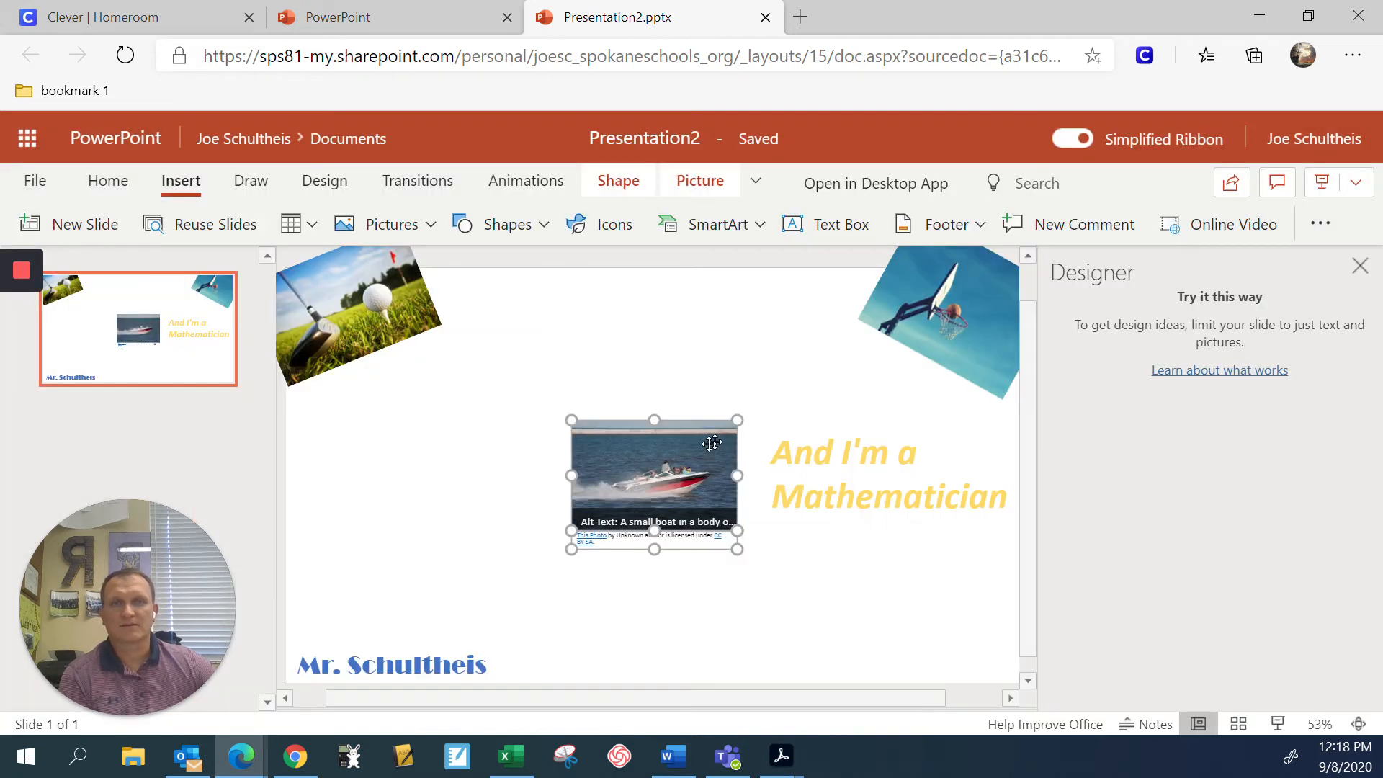
{"action": "left_click_drag", "start_coordinate": [706, 445], "coordinate": [425, 489]}
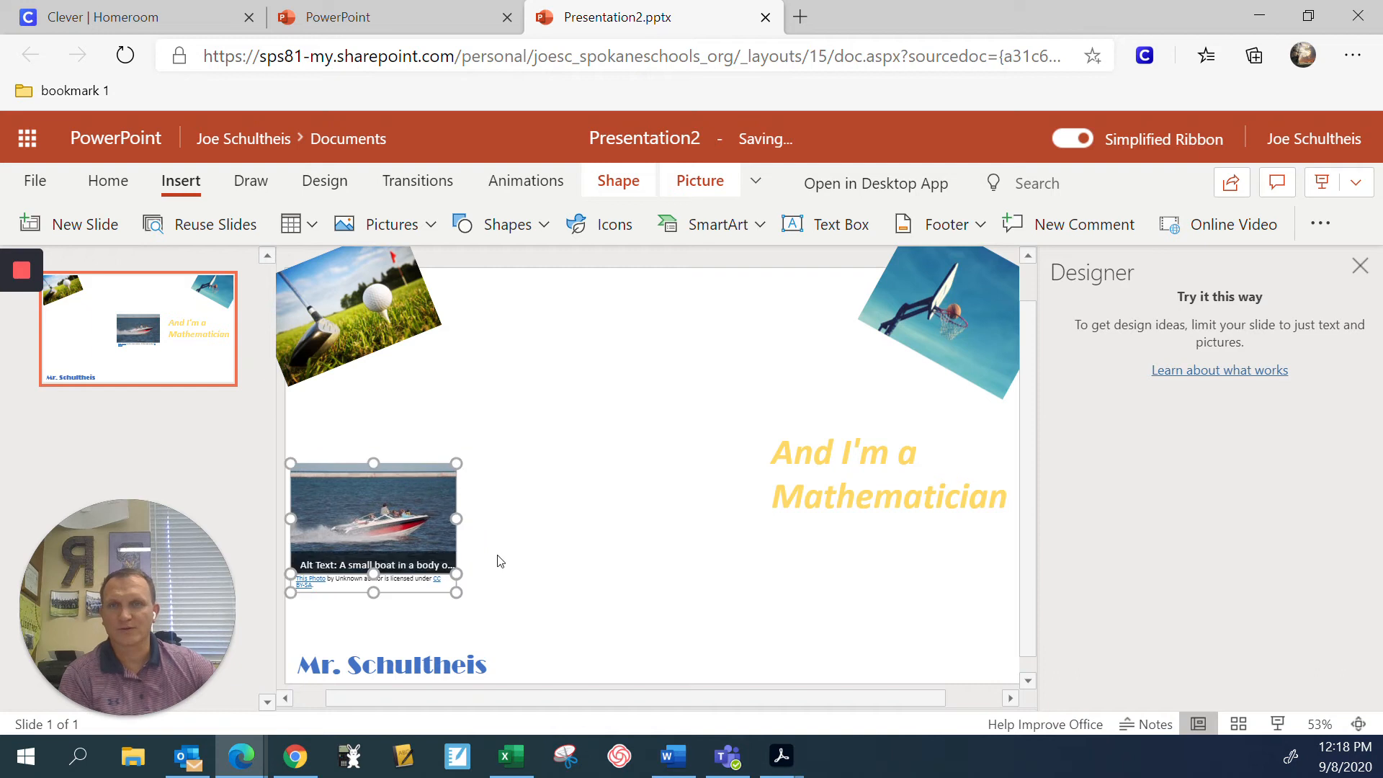
{"action": "left_click", "coordinate": [543, 481]}
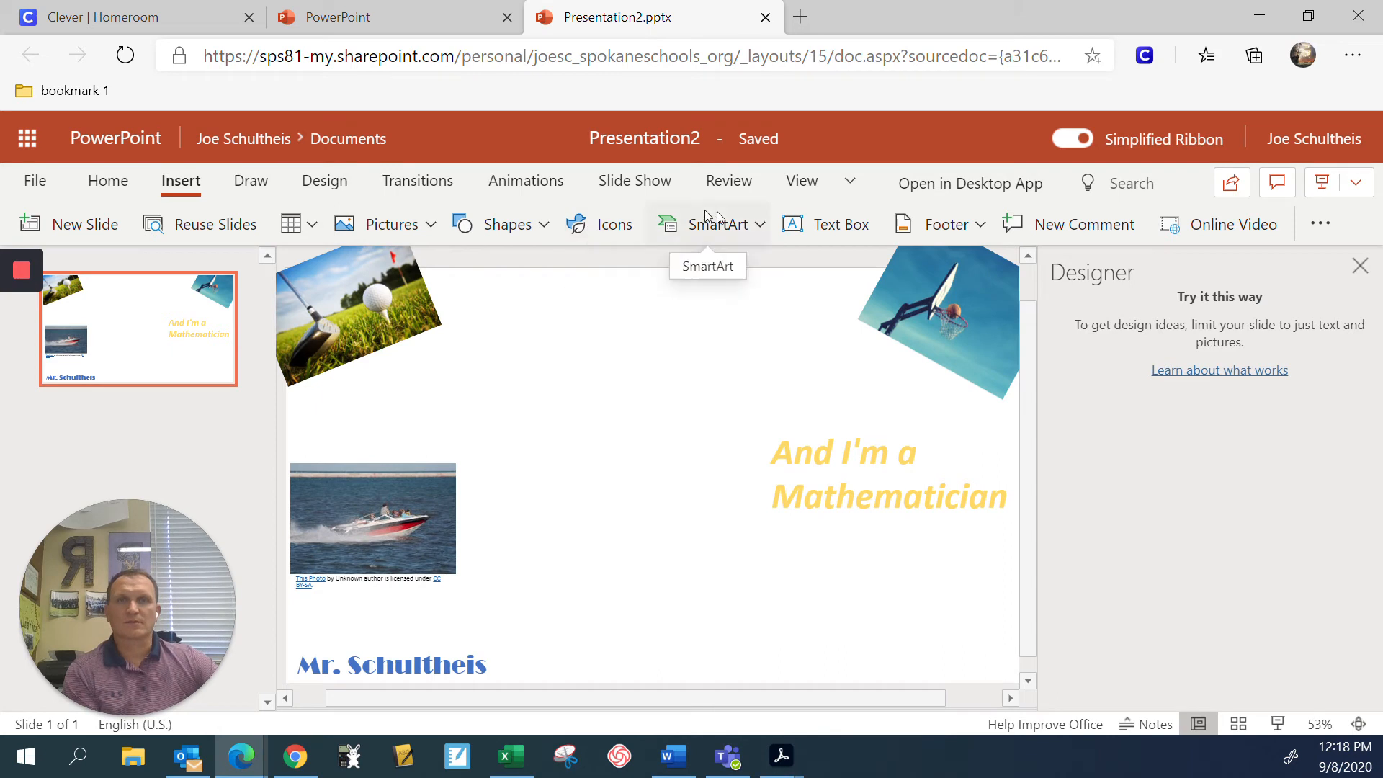
{"action": "left_click", "coordinate": [431, 224]}
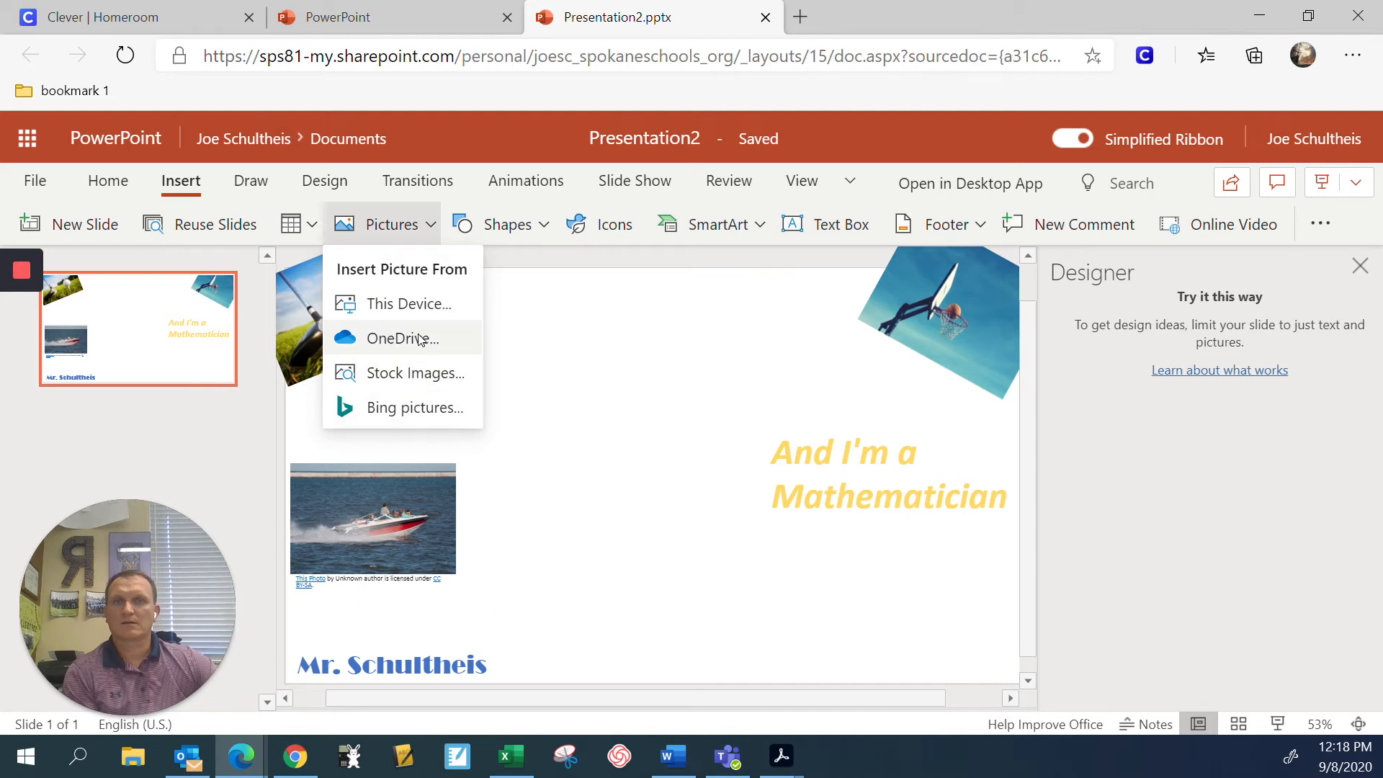
{"action": "left_click", "coordinate": [428, 306]}
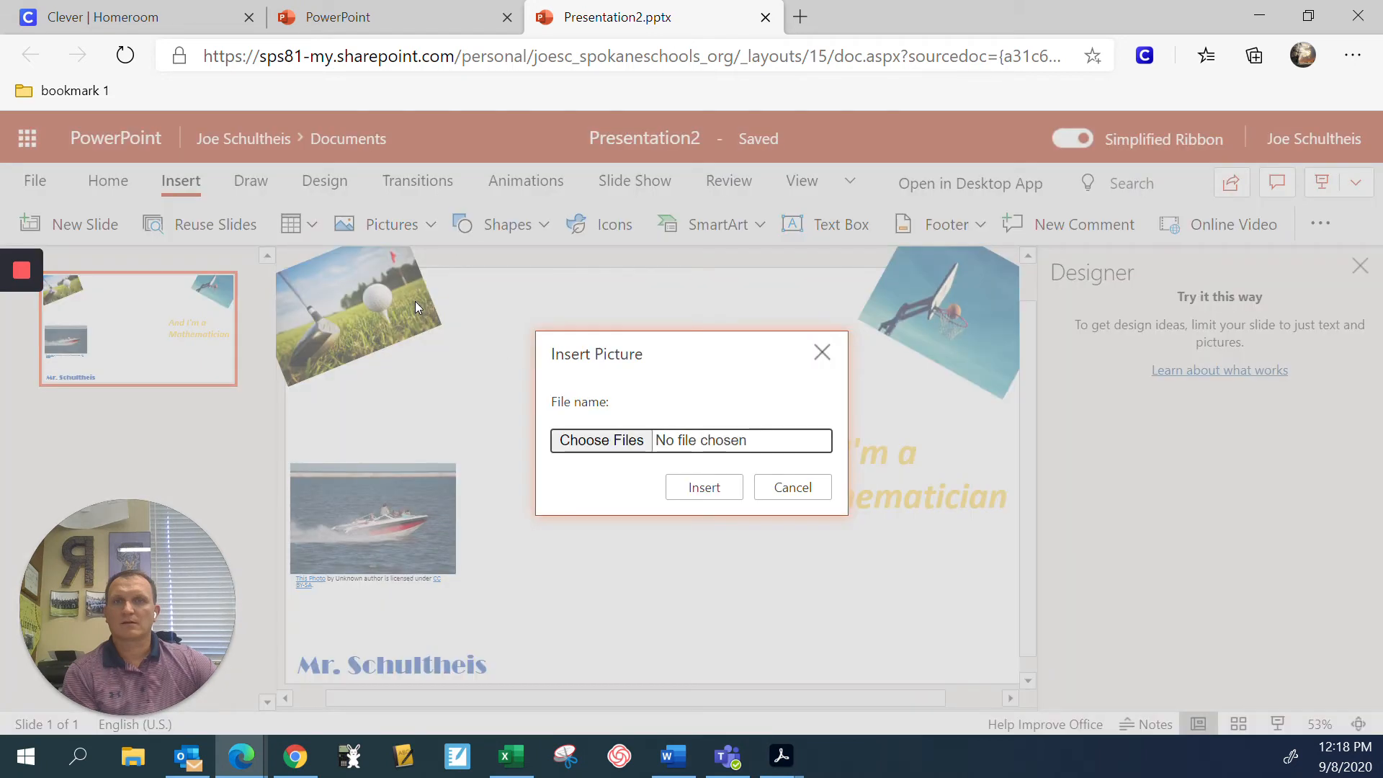
{"action": "left_click", "coordinate": [758, 489]}
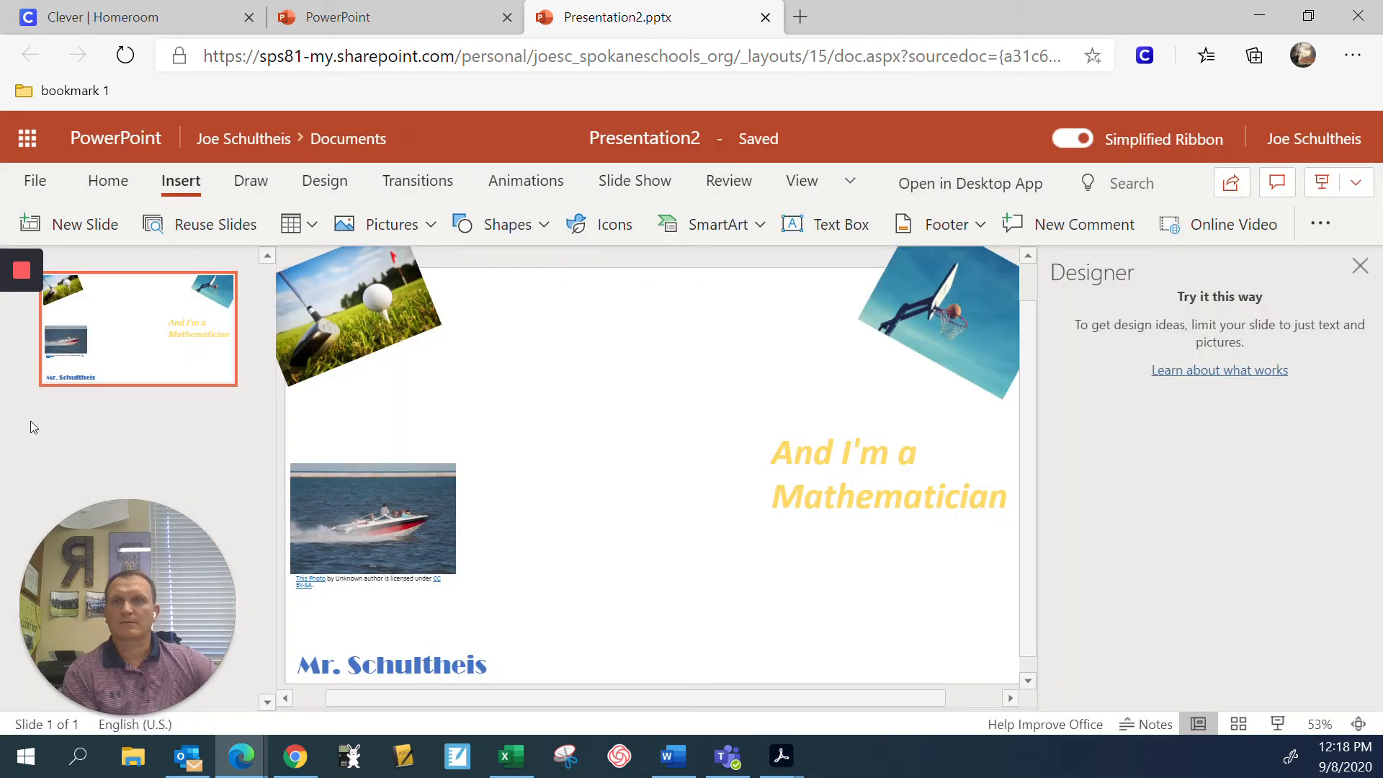
{"action": "mouse_move", "coordinate": [22, 368]}
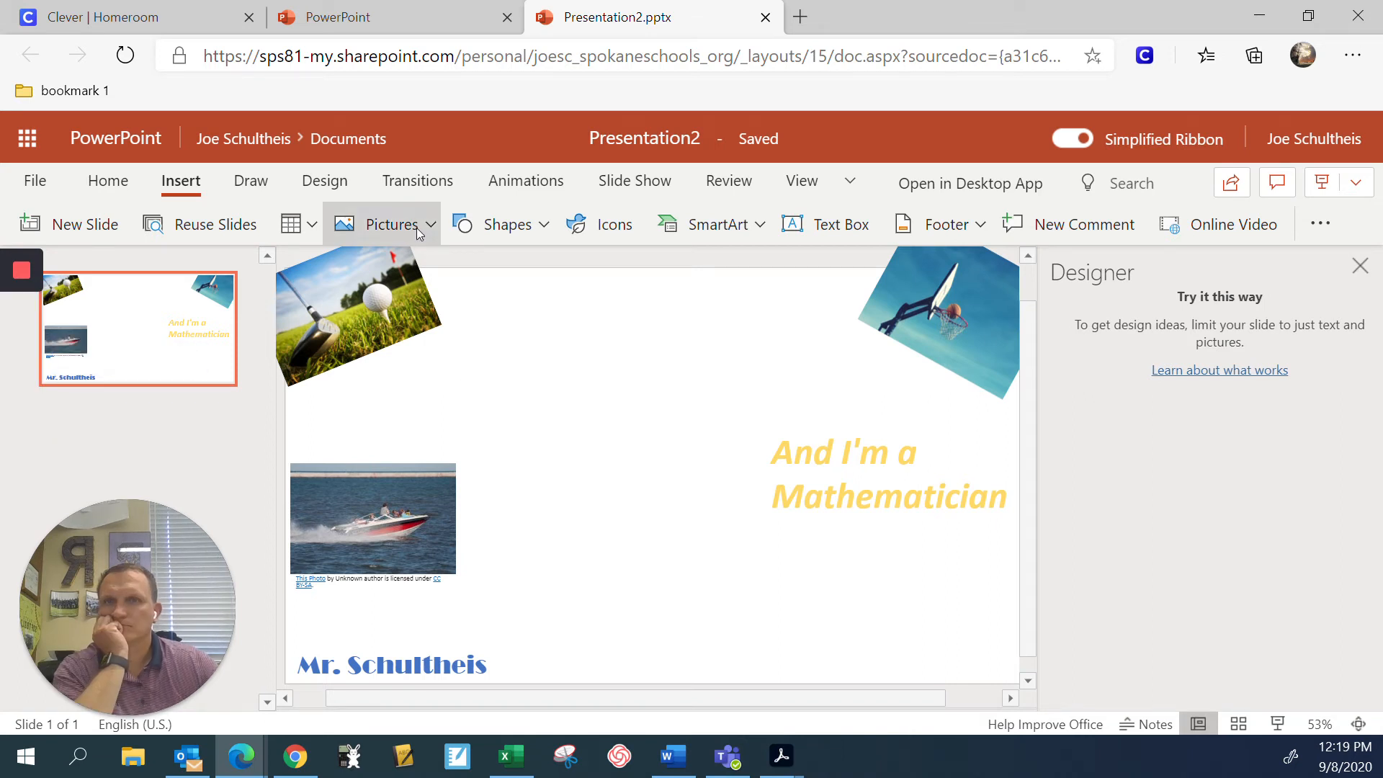
{"action": "left_click", "coordinate": [382, 224]}
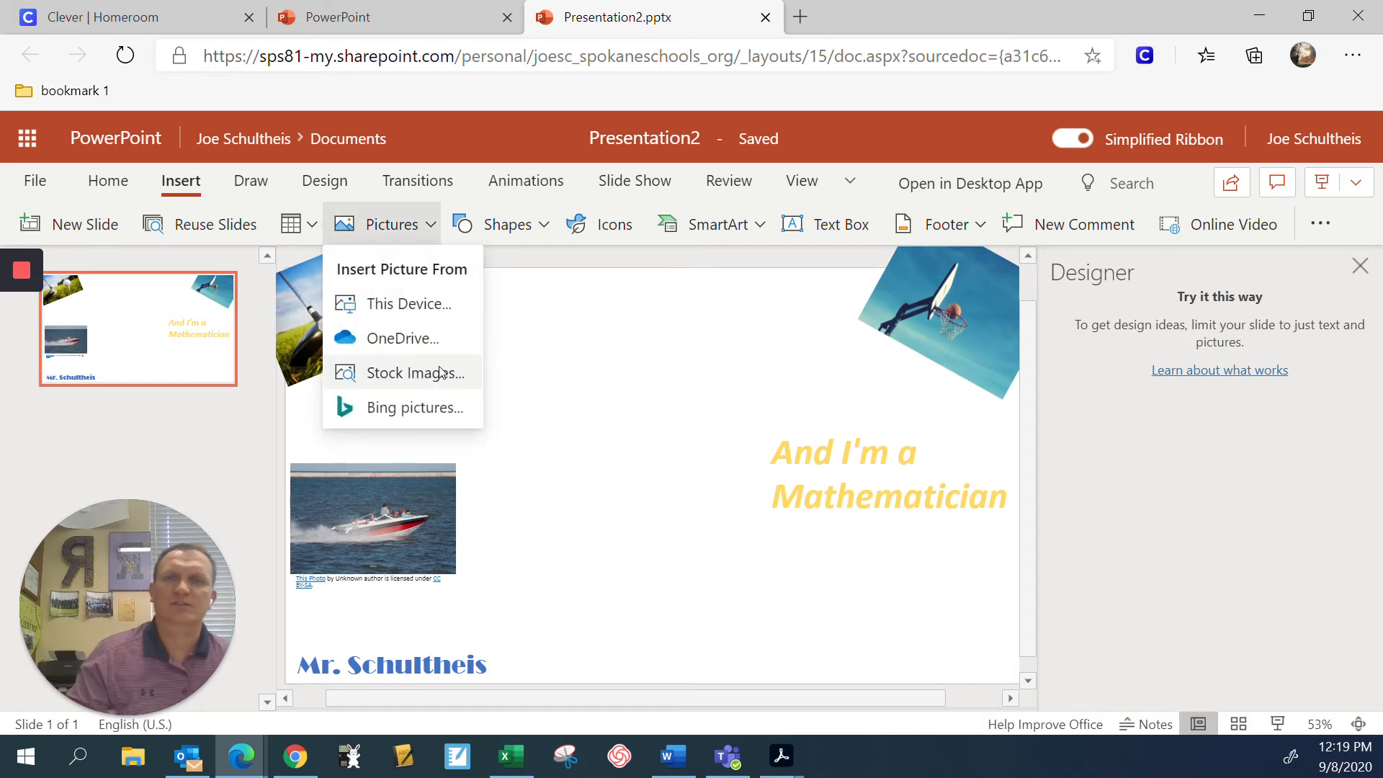
{"action": "left_click", "coordinate": [540, 392]}
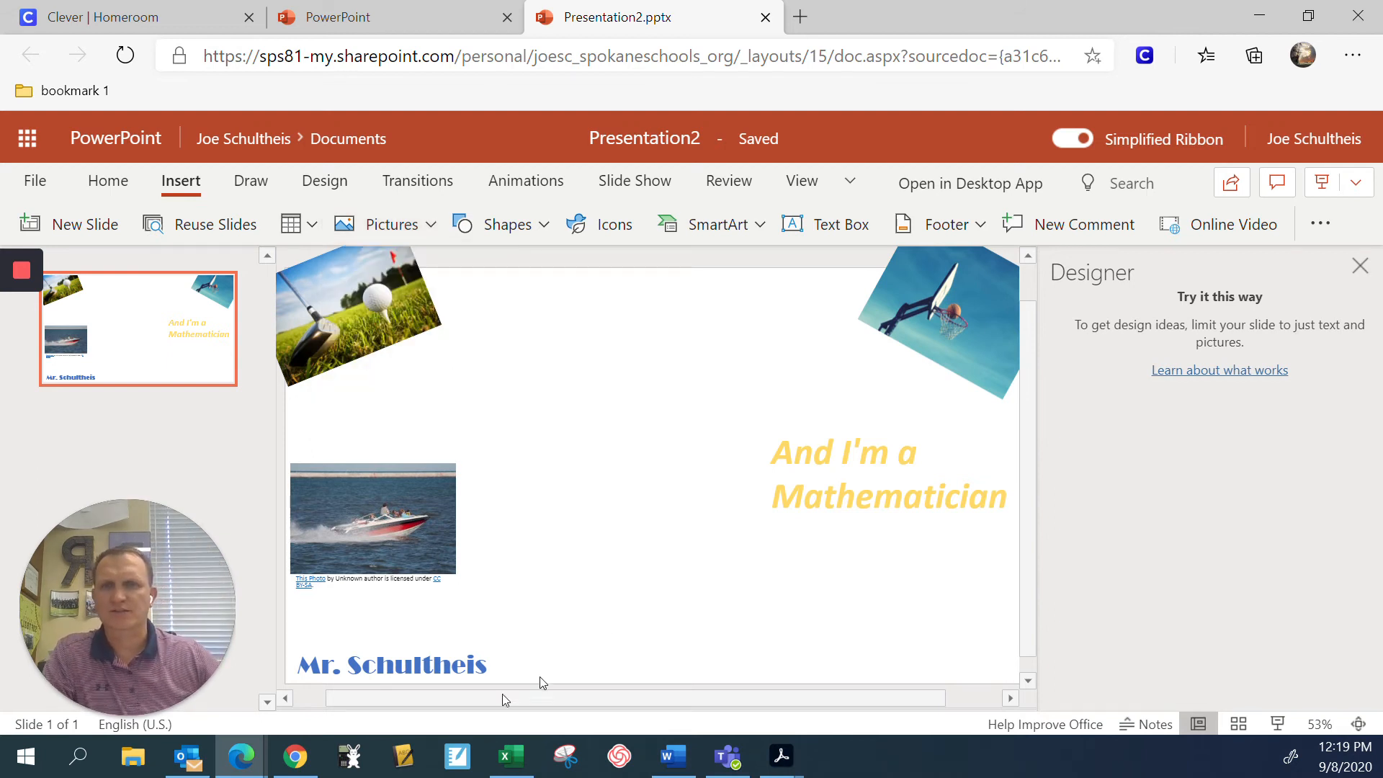
{"action": "mouse_move", "coordinate": [267, 759]}
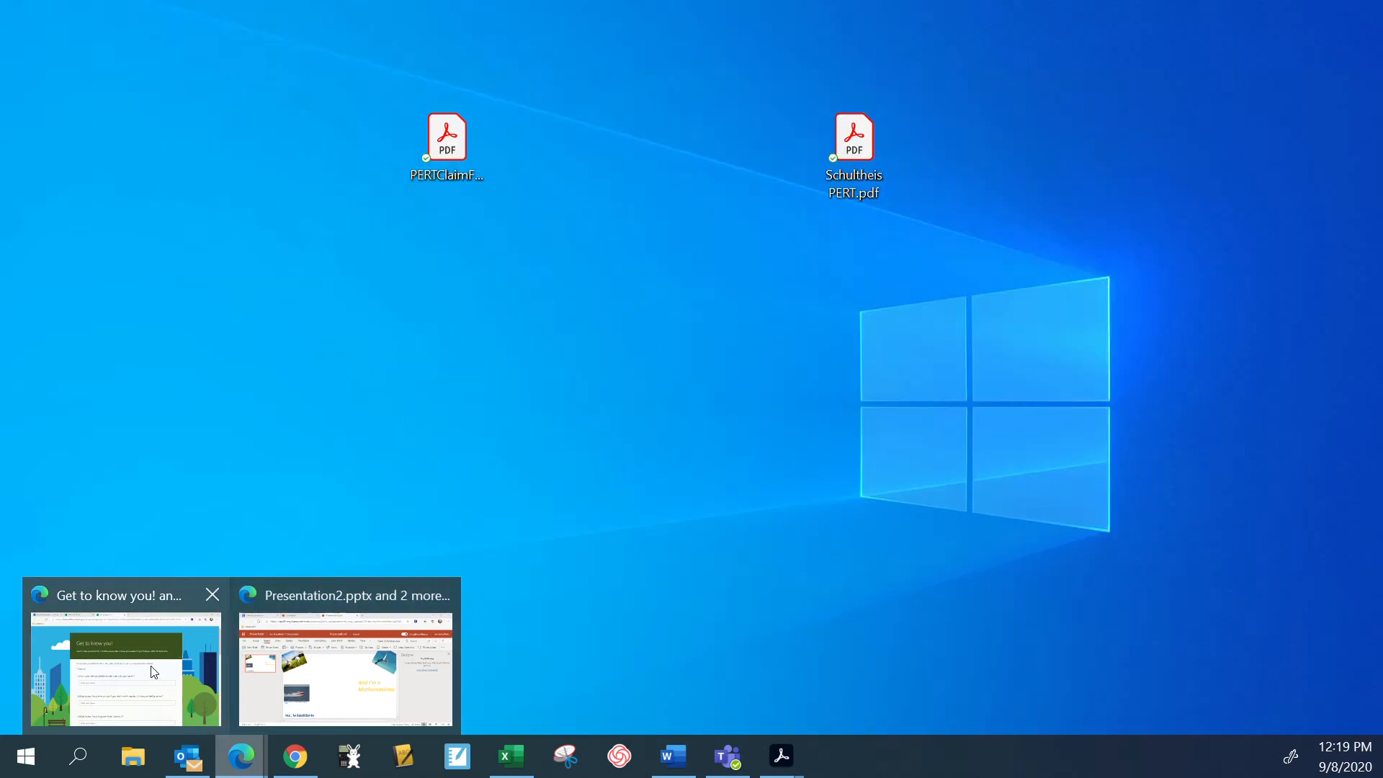
{"action": "left_click", "coordinate": [345, 667]}
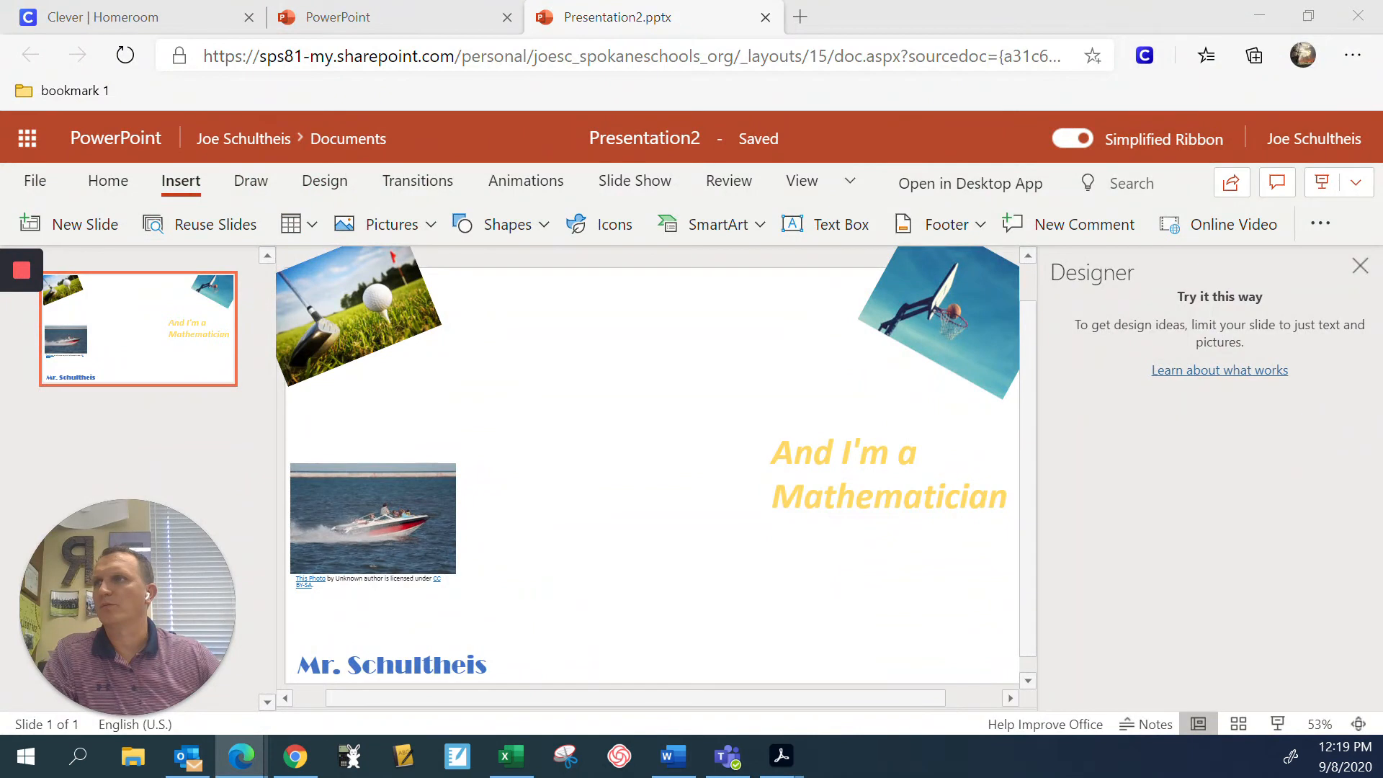
- Search the web for "sfcc" in a new browser tab and look through the results for the Spokane college's site
{"action": "left_click", "coordinate": [800, 16]}
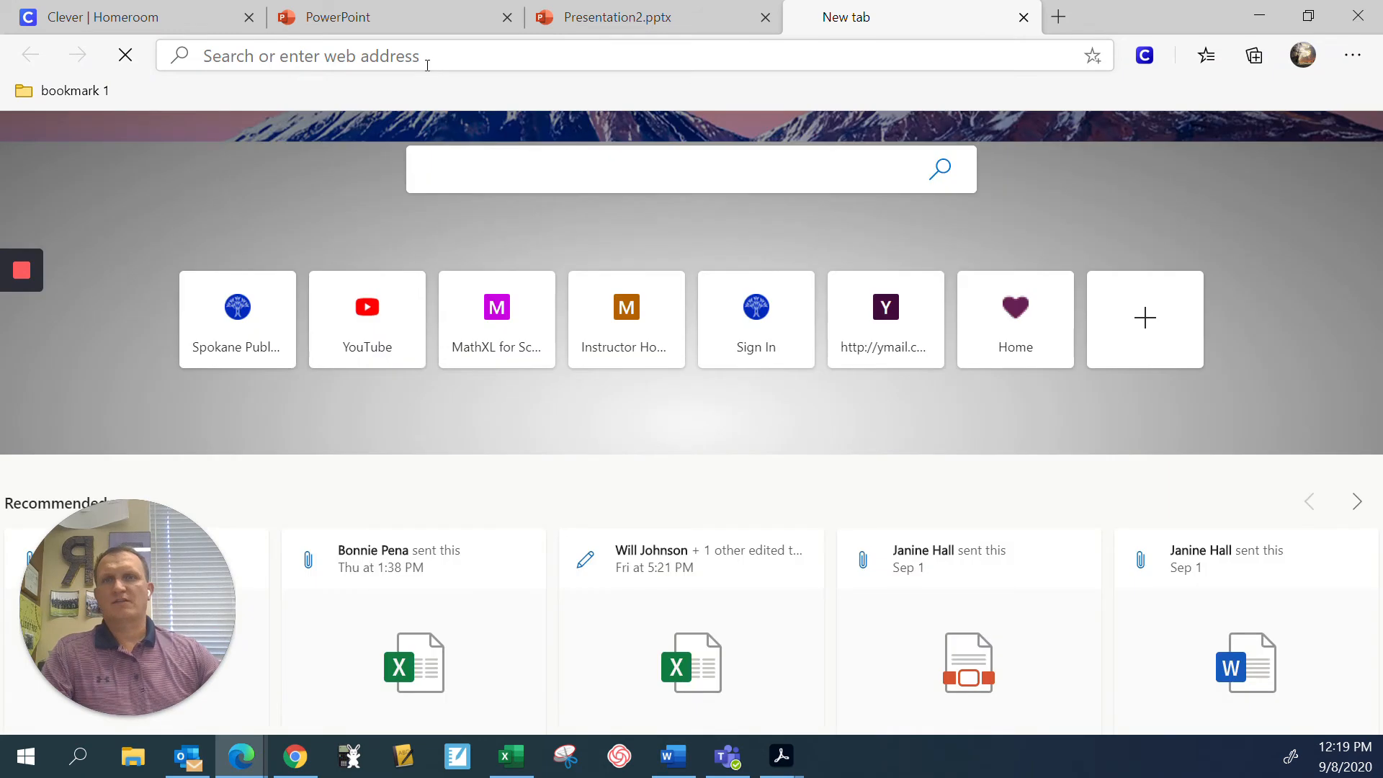
{"action": "left_click", "coordinate": [425, 59]}
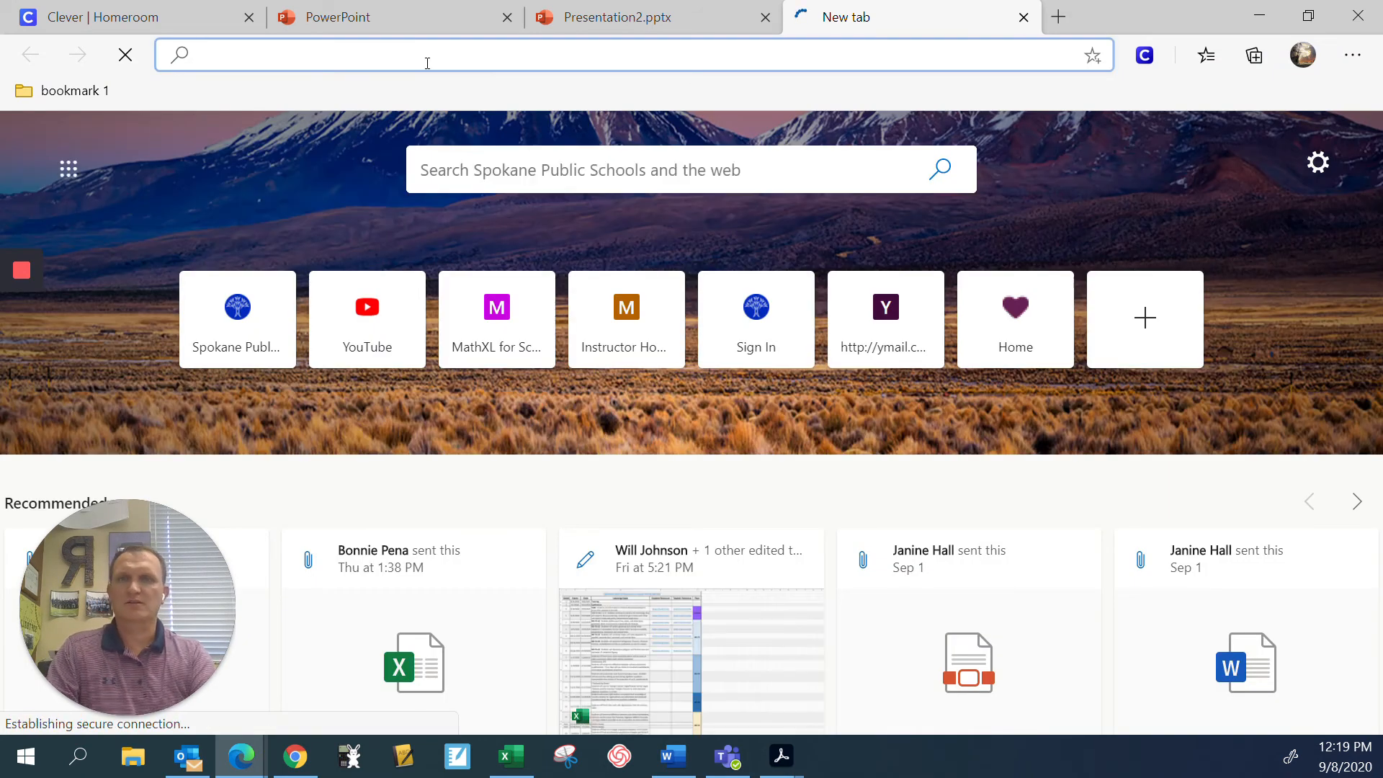
{"action": "type", "text": "sfcc"}
{"action": "key", "text": "Return"}
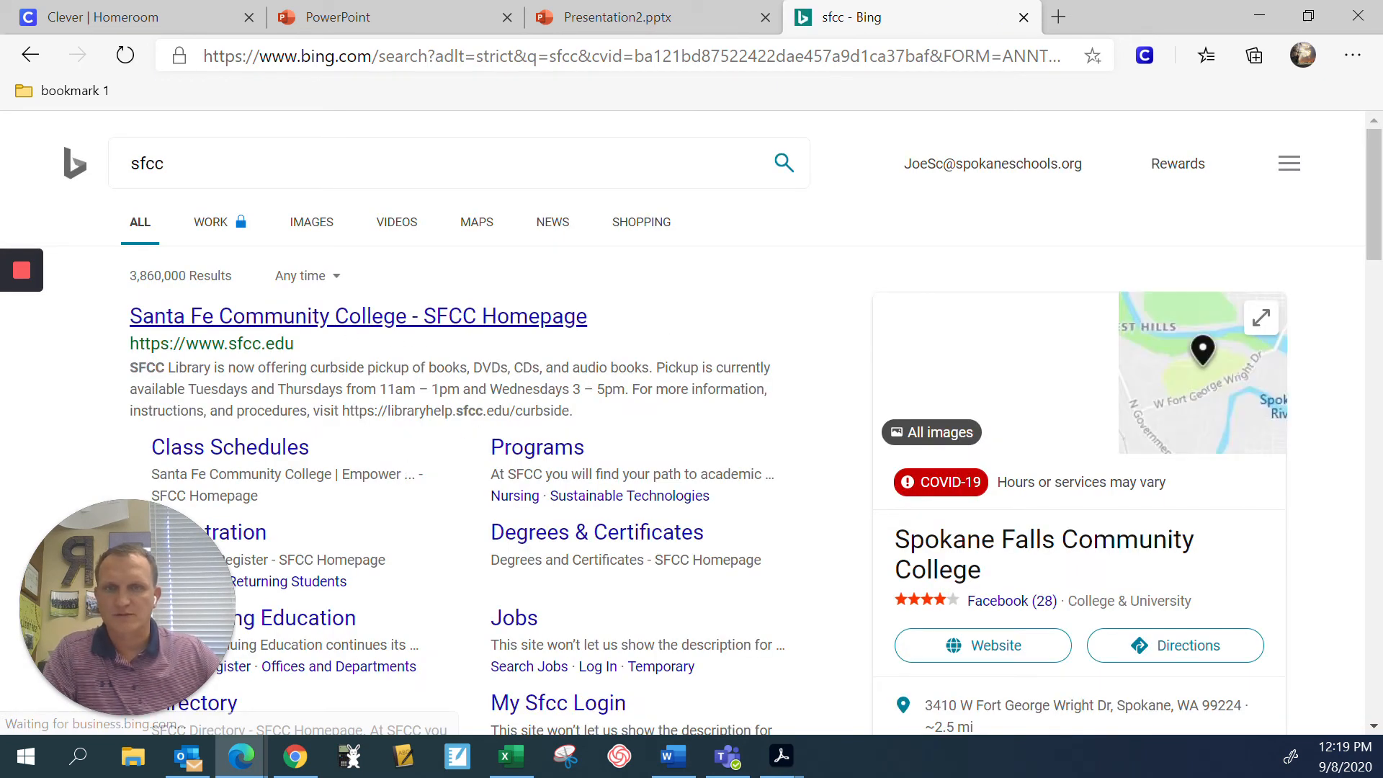
{"action": "scroll", "coordinate": [349, 451], "scroll_direction": "down", "scroll_amount": 9}
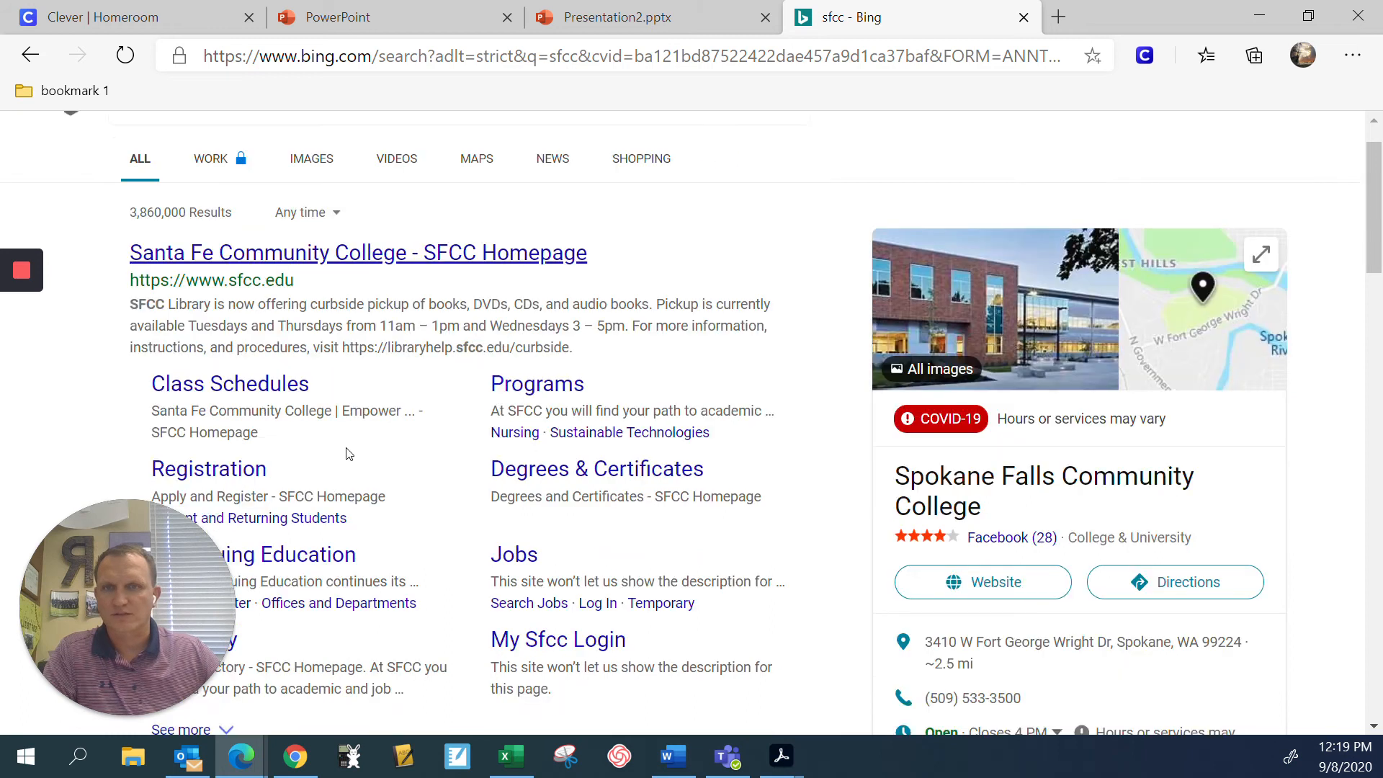
{"action": "scroll", "coordinate": [426, 457], "scroll_direction": "down", "scroll_amount": 6}
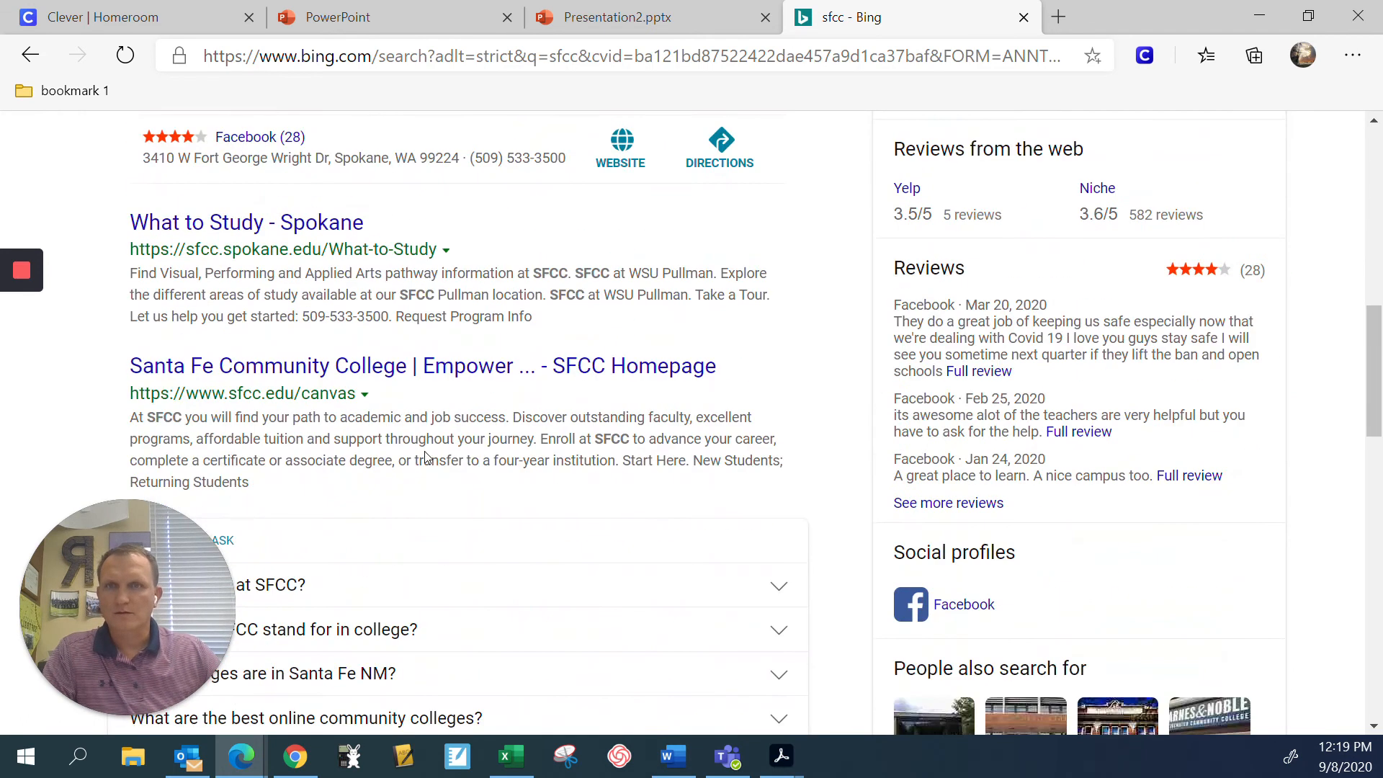
{"action": "scroll", "coordinate": [426, 460], "scroll_direction": "down", "scroll_amount": 3}
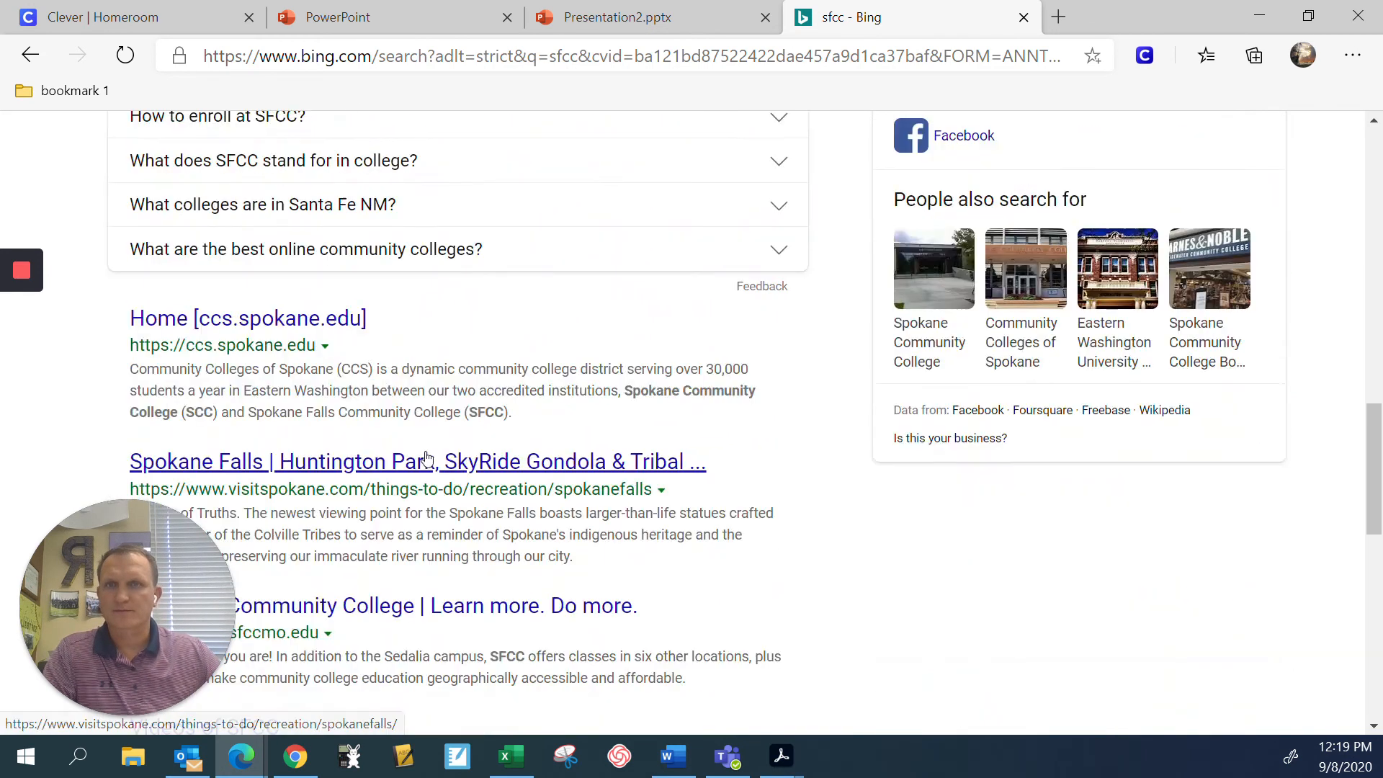
{"action": "scroll", "coordinate": [425, 453], "scroll_direction": "up", "scroll_amount": 18}
- Search Bing for "spokane falls community college" and open the college's home page, sfcc.spokane.edu
{"action": "left_click", "coordinate": [170, 167]}
{"action": "key", "text": "ctrl+a"}
{"action": "type", "text": "spokane falls com"}
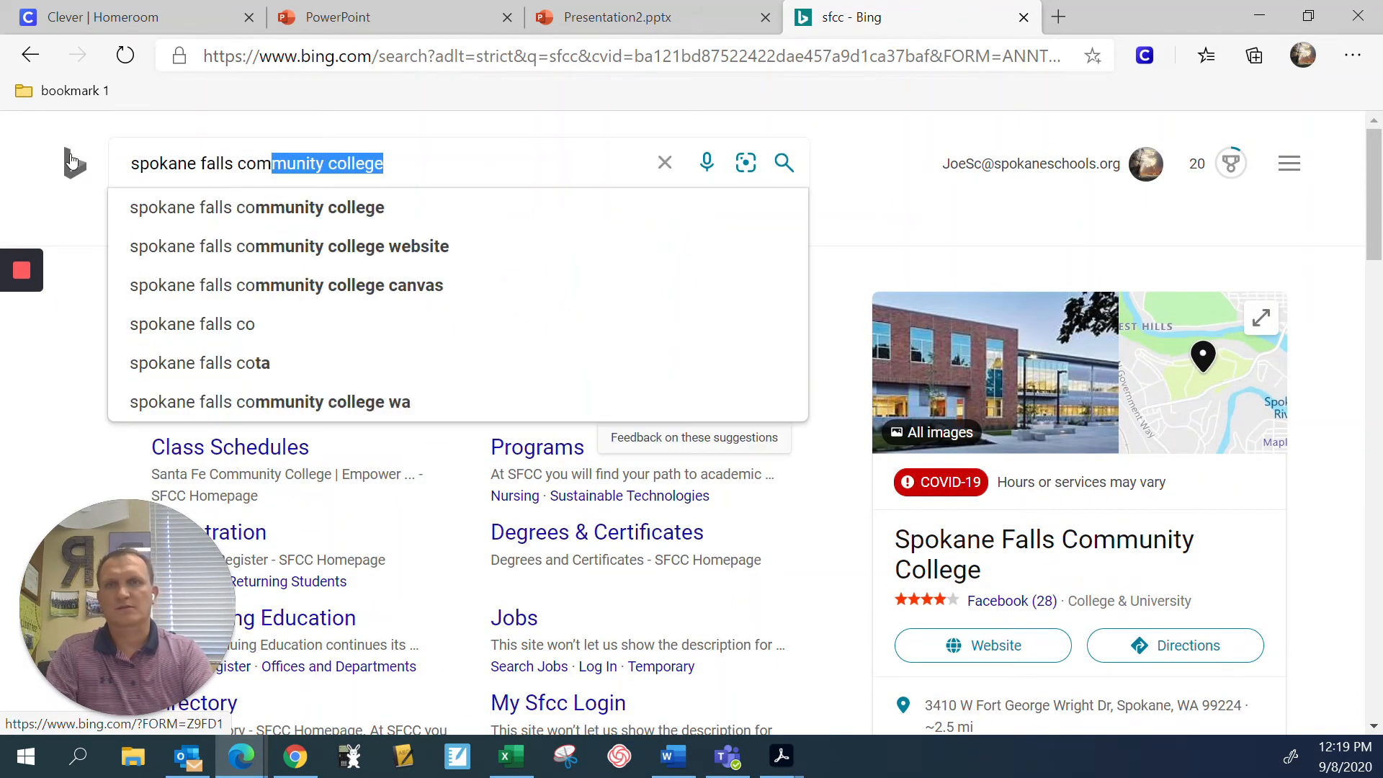
{"action": "key", "text": "Return"}
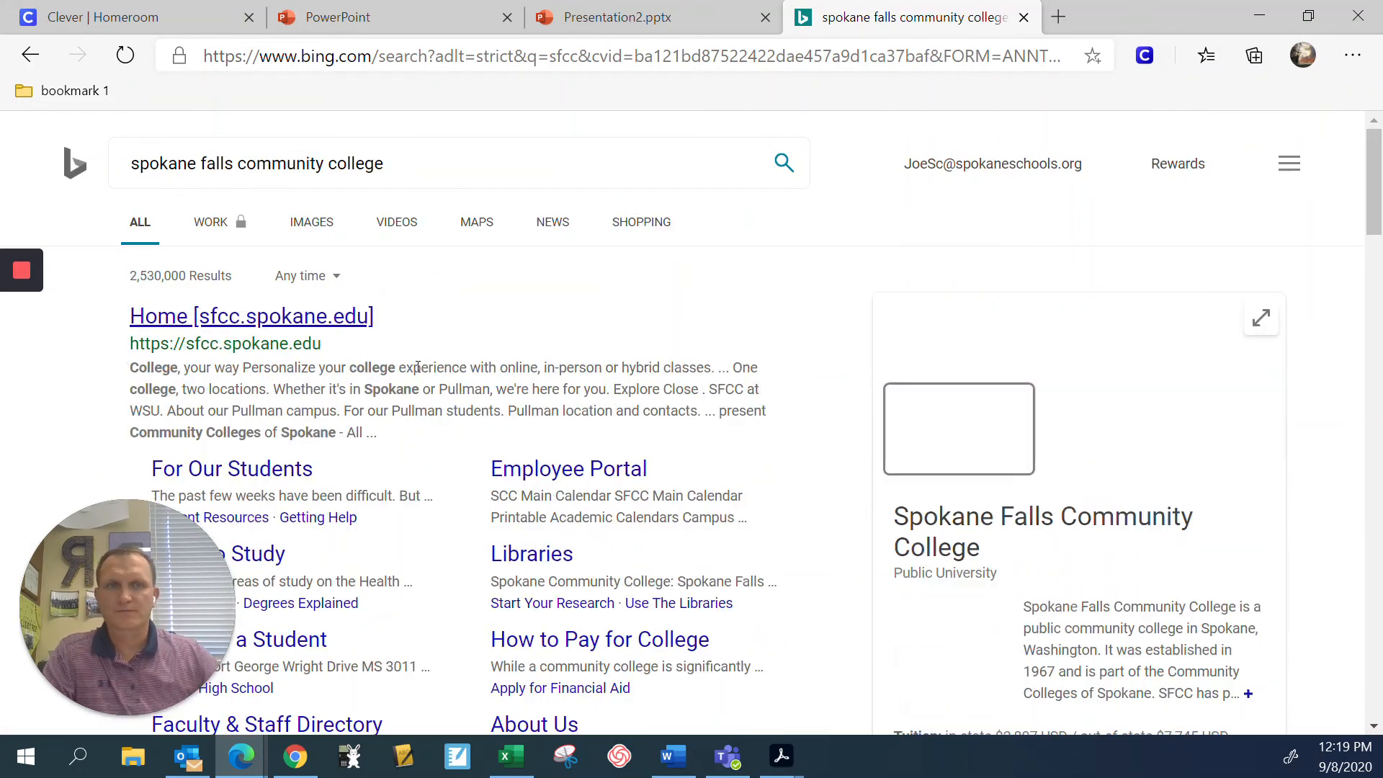
{"action": "left_click", "coordinate": [168, 322]}
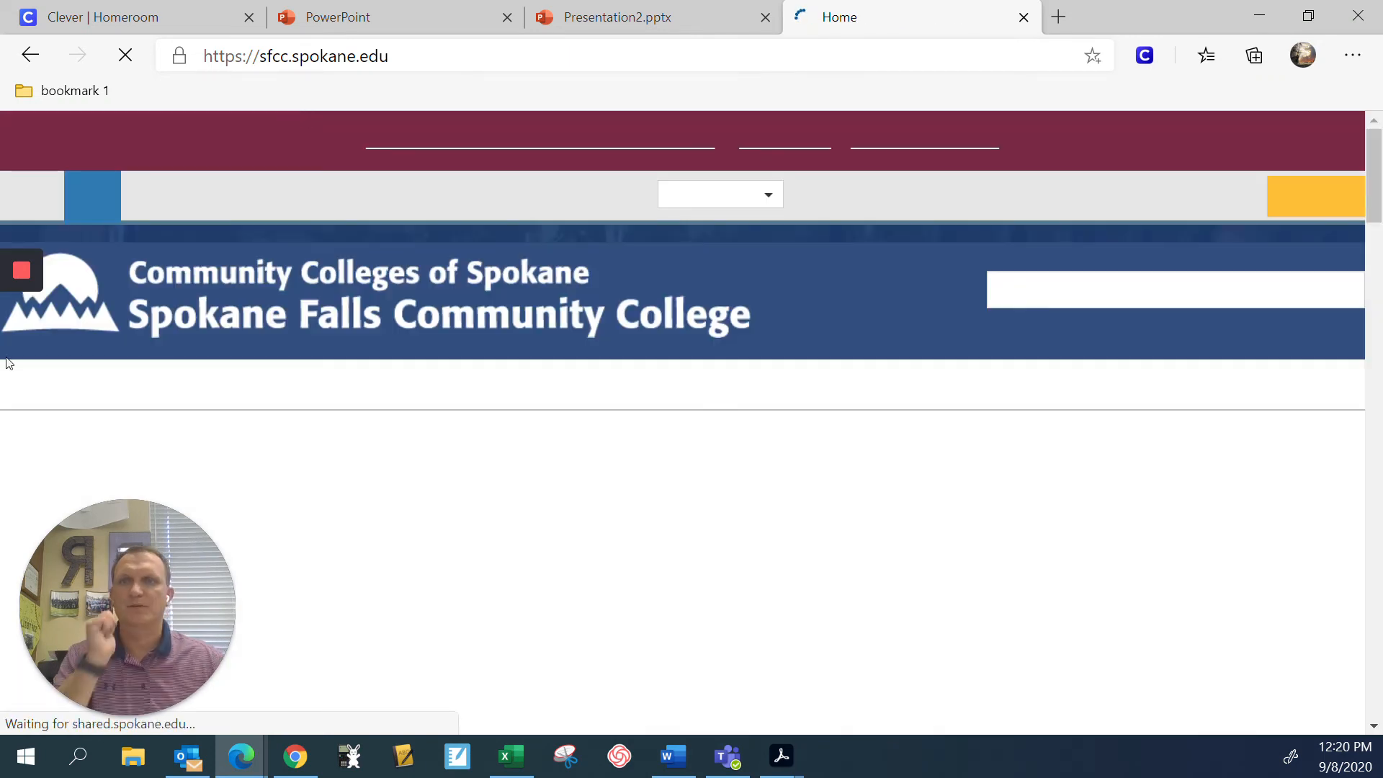
{"action": "mouse_move", "coordinate": [26, 362]}
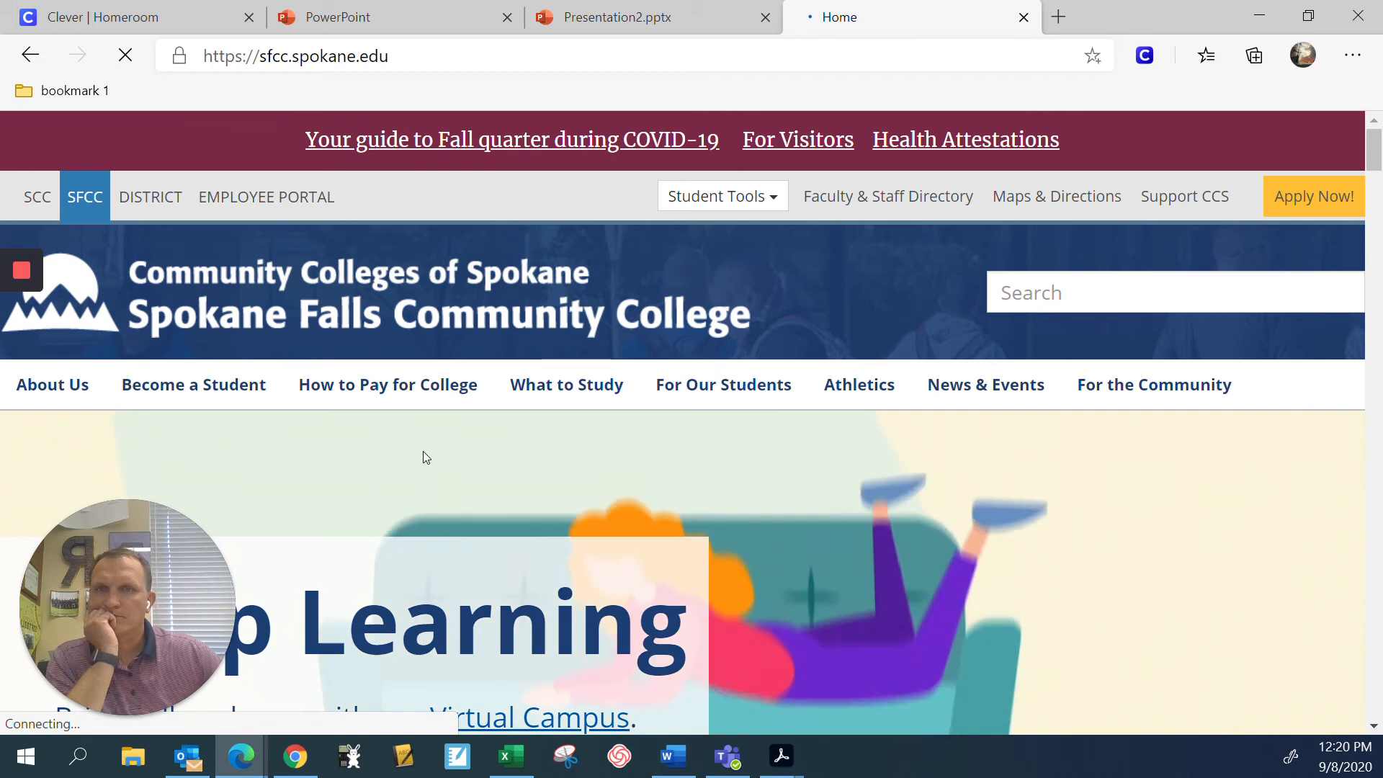
- Try to copy the Spokane Falls Community College logo image from the site header and paste it onto the collage slide
{"action": "right_click", "coordinate": [66, 290]}
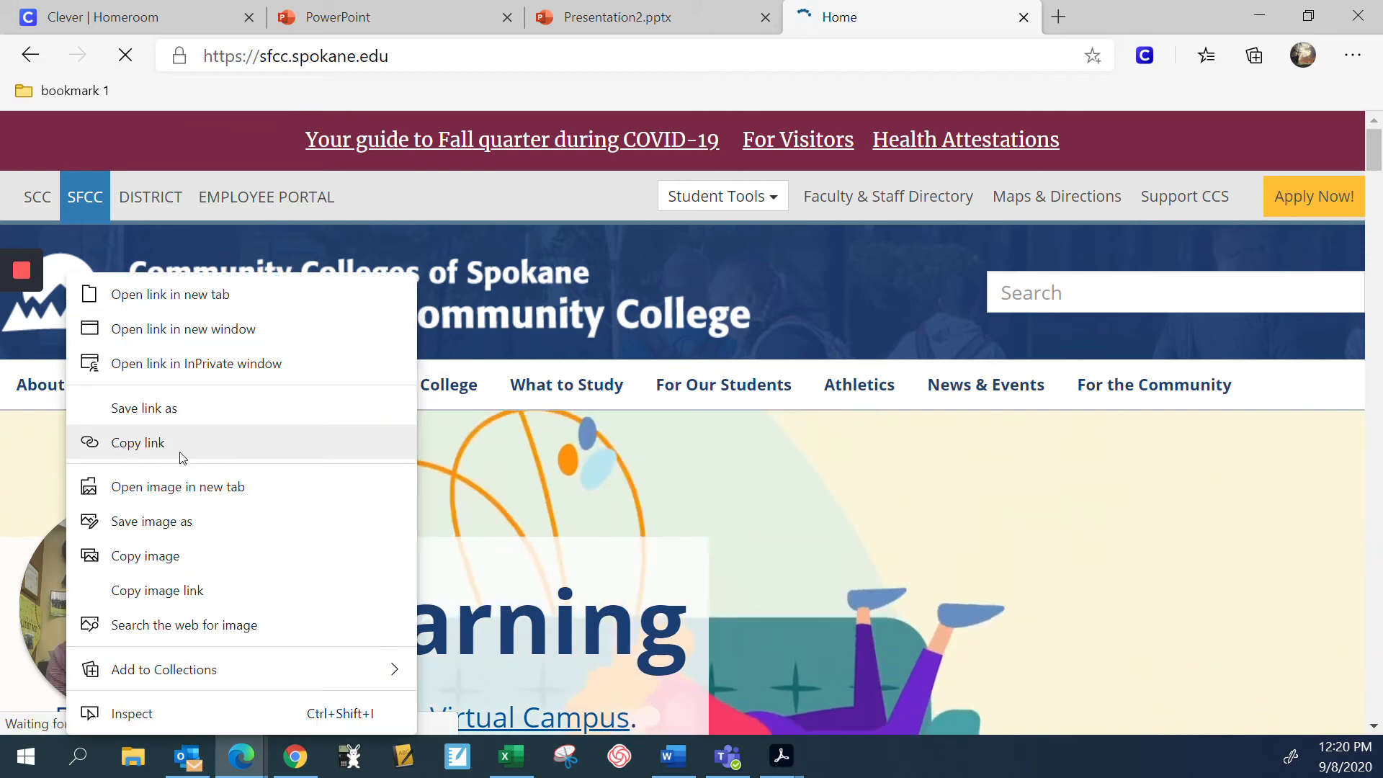
{"action": "left_click", "coordinate": [156, 554]}
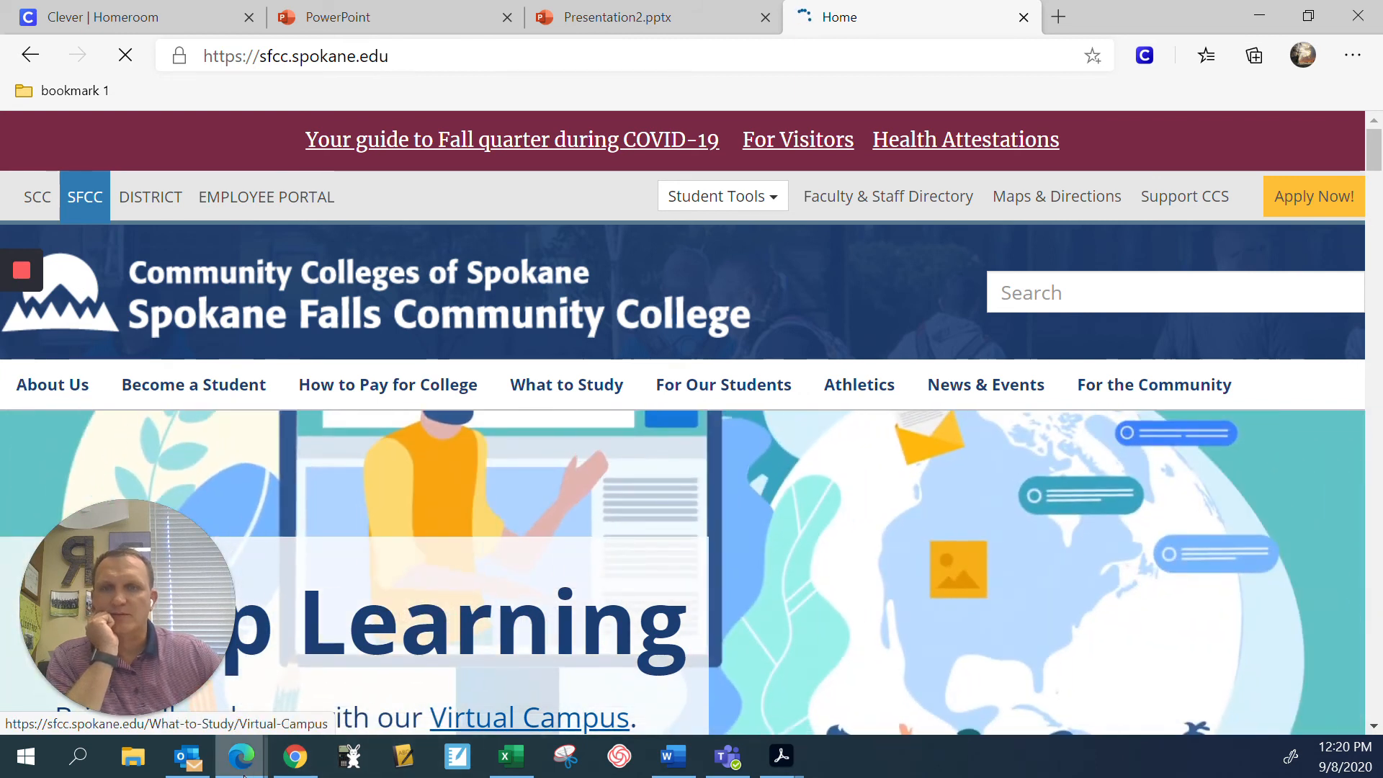
{"action": "mouse_move", "coordinate": [245, 775]}
{"action": "left_click", "coordinate": [612, 16]}
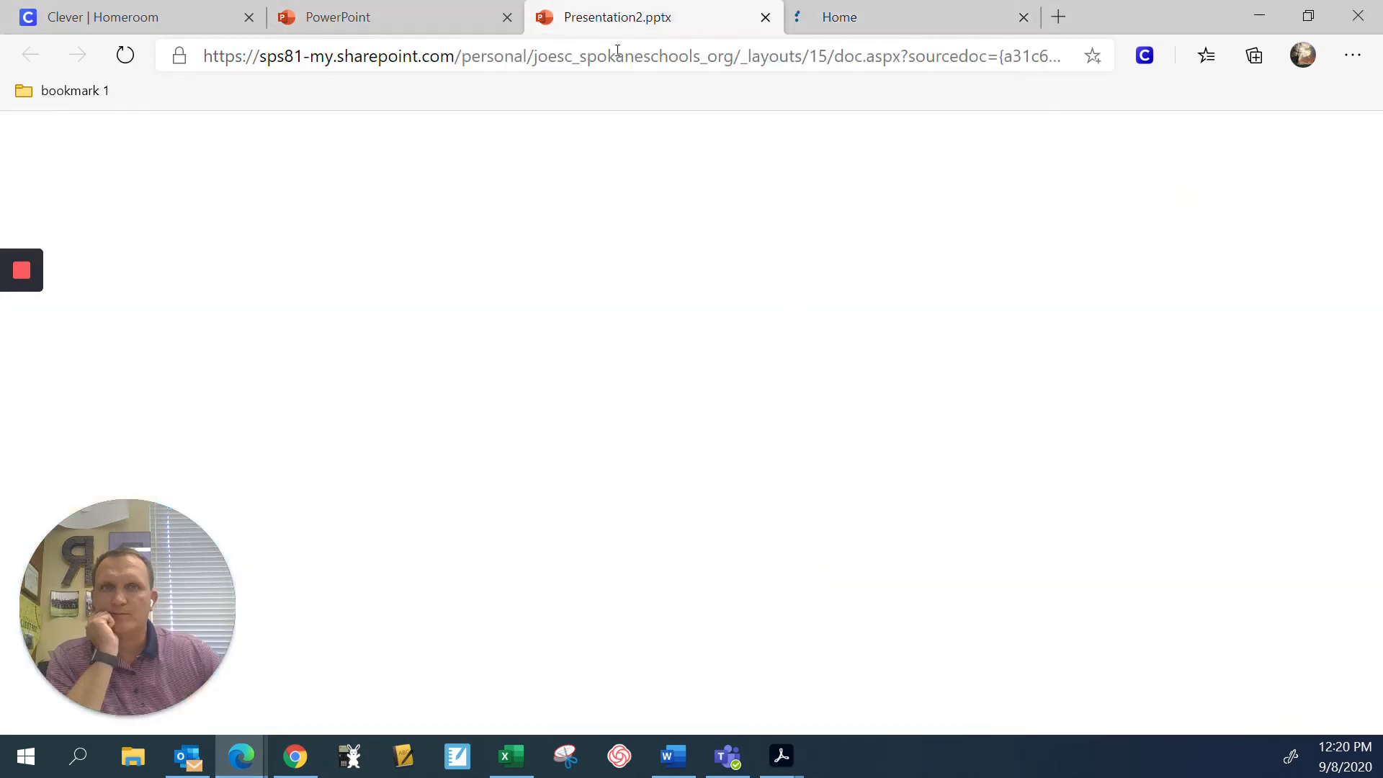
{"action": "right_click", "coordinate": [582, 350]}
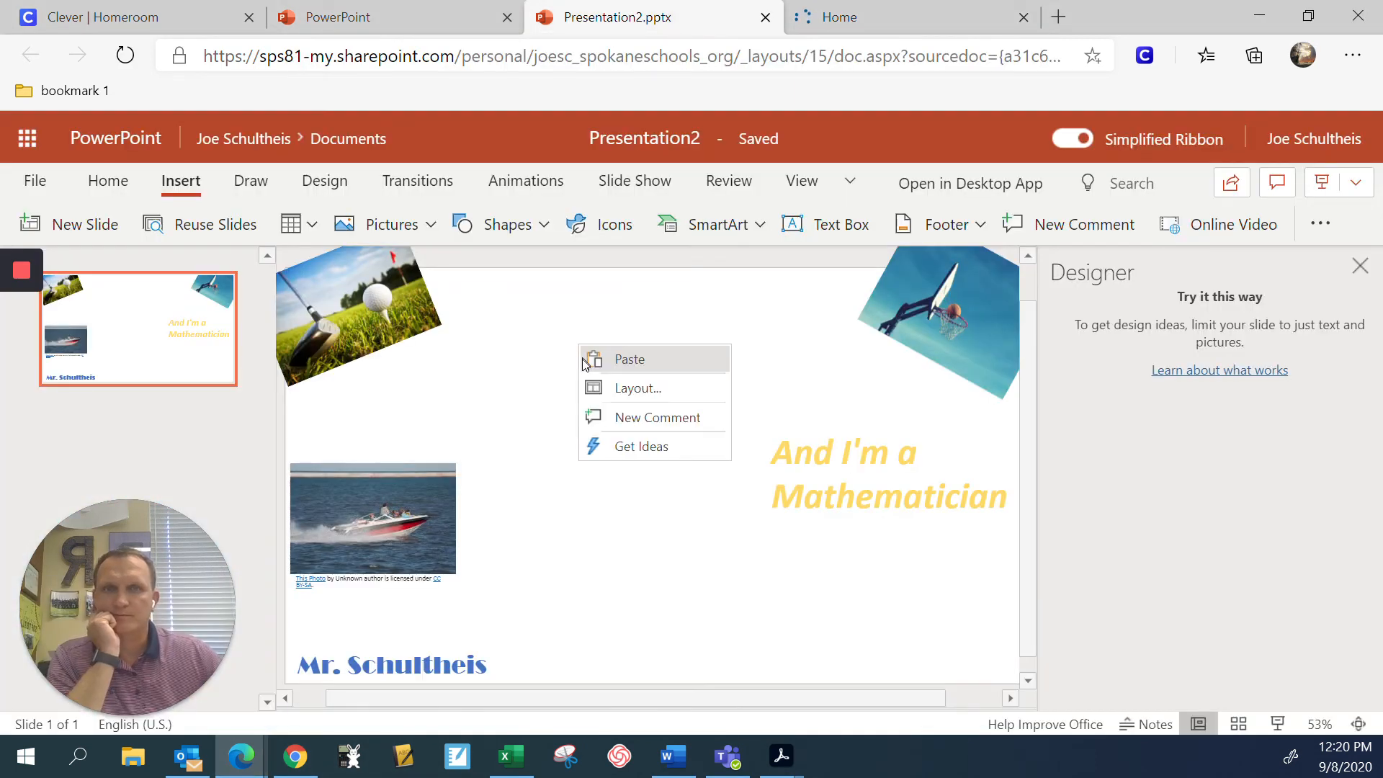
{"action": "left_click", "coordinate": [641, 372]}
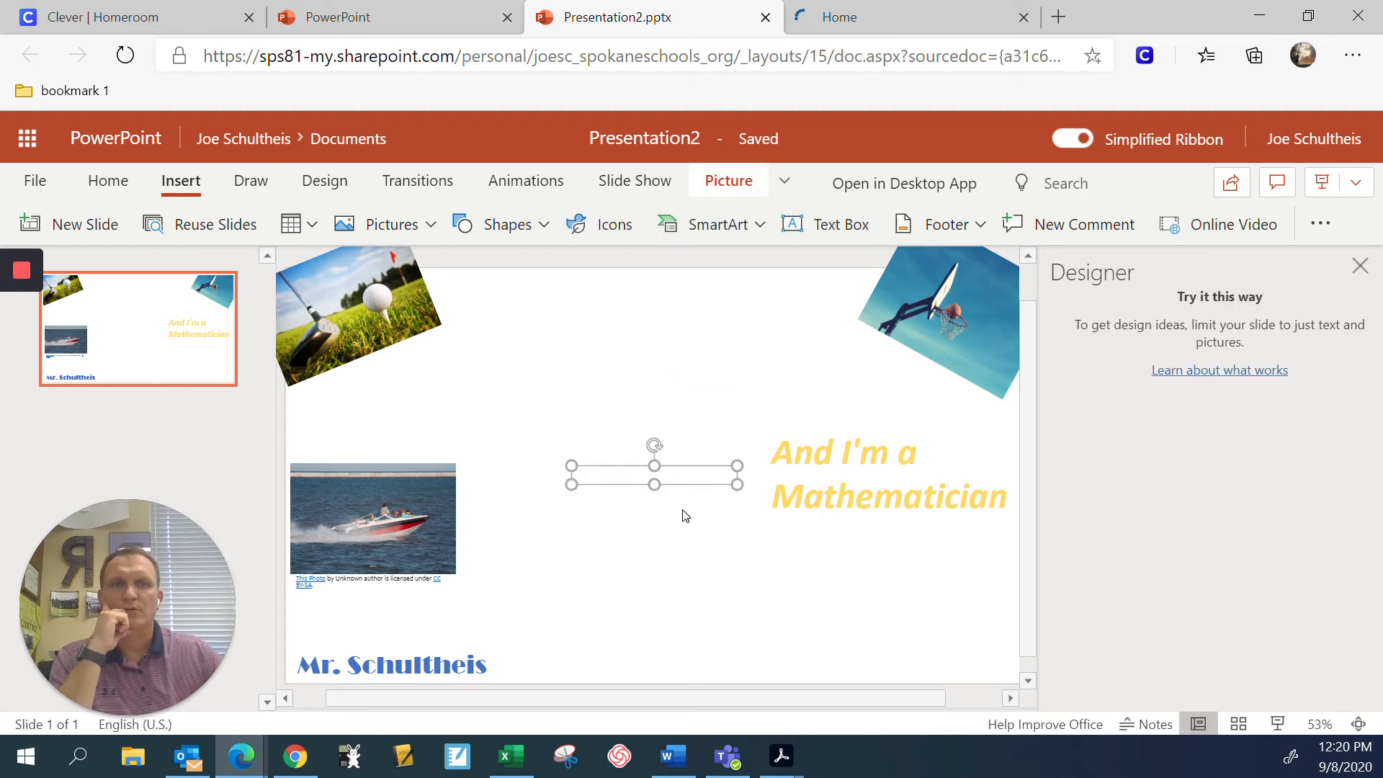
- Stretch the pasted header logo taller and cut it from the slide
{"action": "left_click_drag", "start_coordinate": [658, 506], "coordinate": [667, 550]}
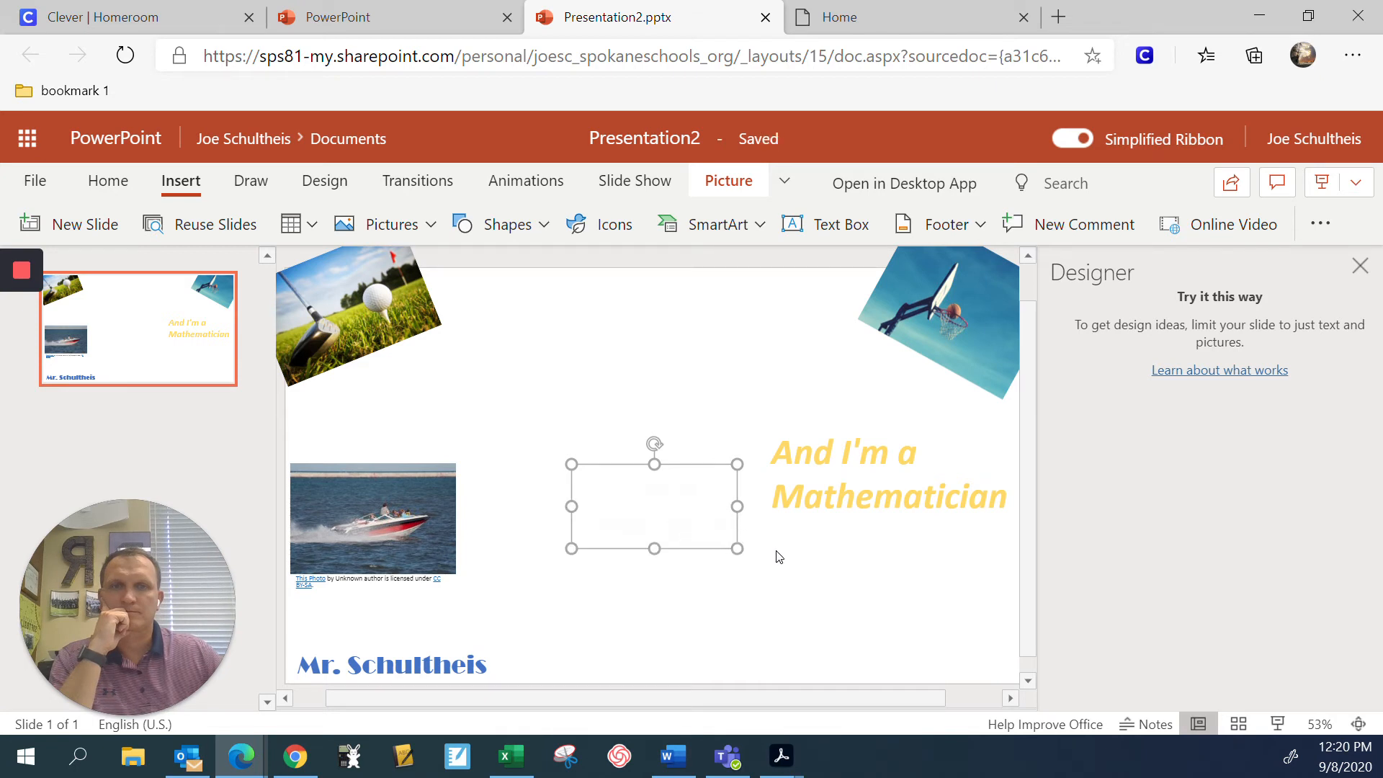
{"action": "right_click", "coordinate": [730, 523]}
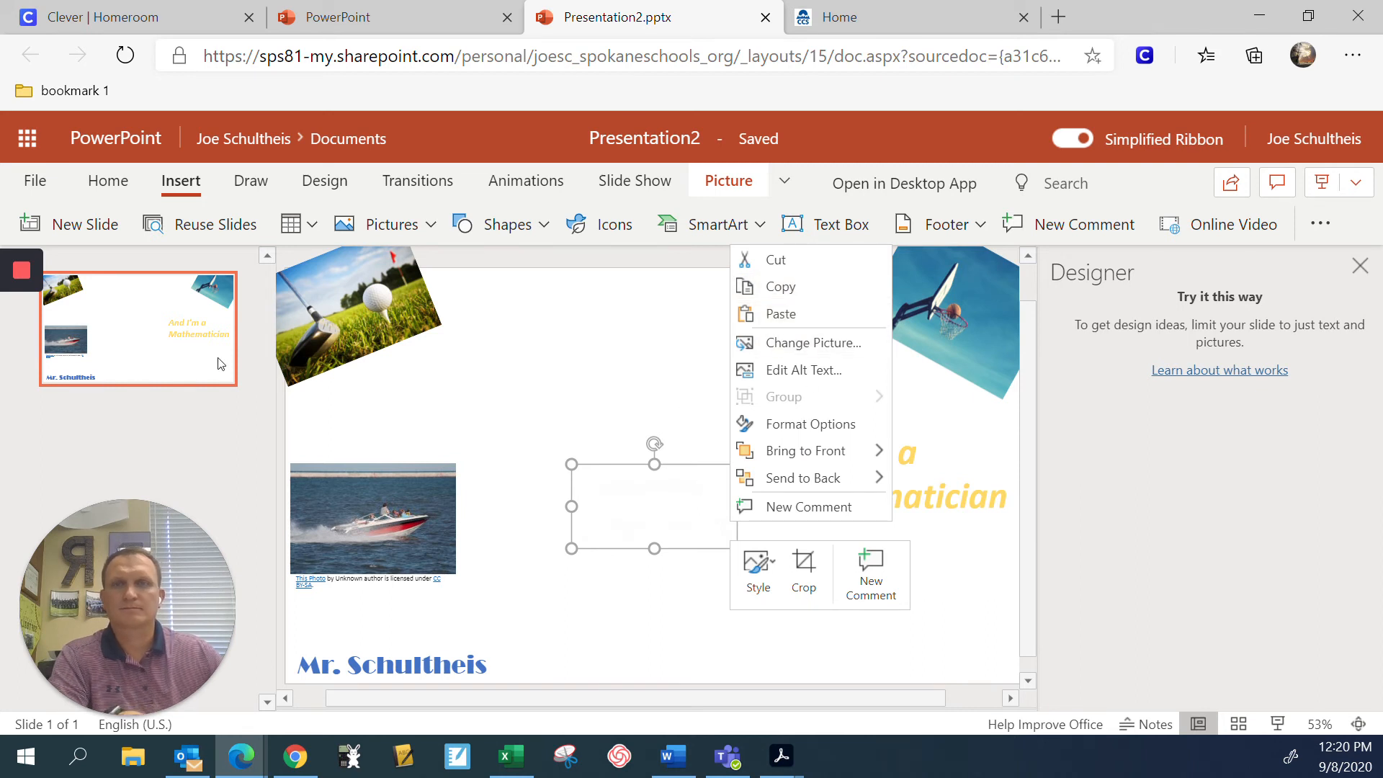
{"action": "left_click", "coordinate": [775, 262]}
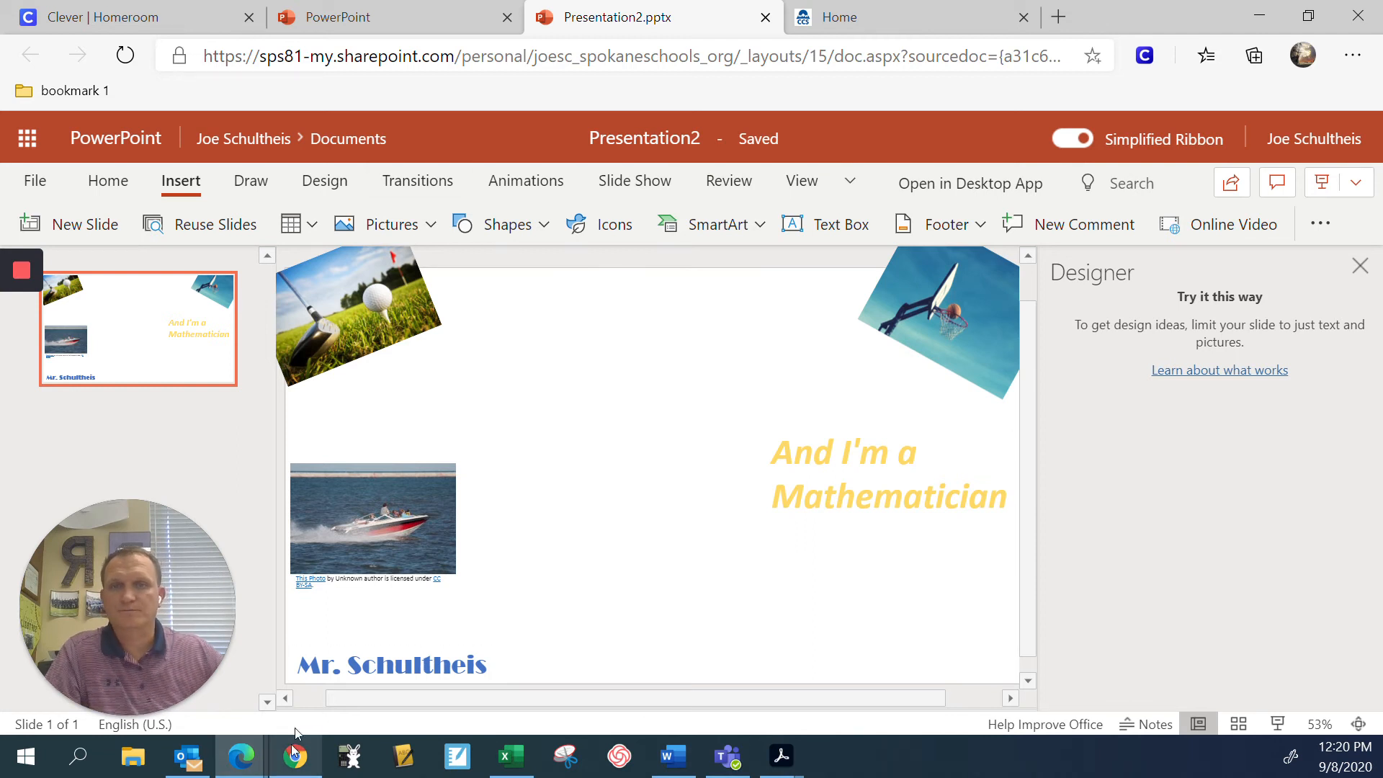
- Go back to the Bing search, show its image results, and copy the blue Community Colleges of Spokane logo picture
{"action": "left_click", "coordinate": [884, 15]}
{"action": "scroll", "coordinate": [677, 360], "scroll_direction": "down", "scroll_amount": 6}
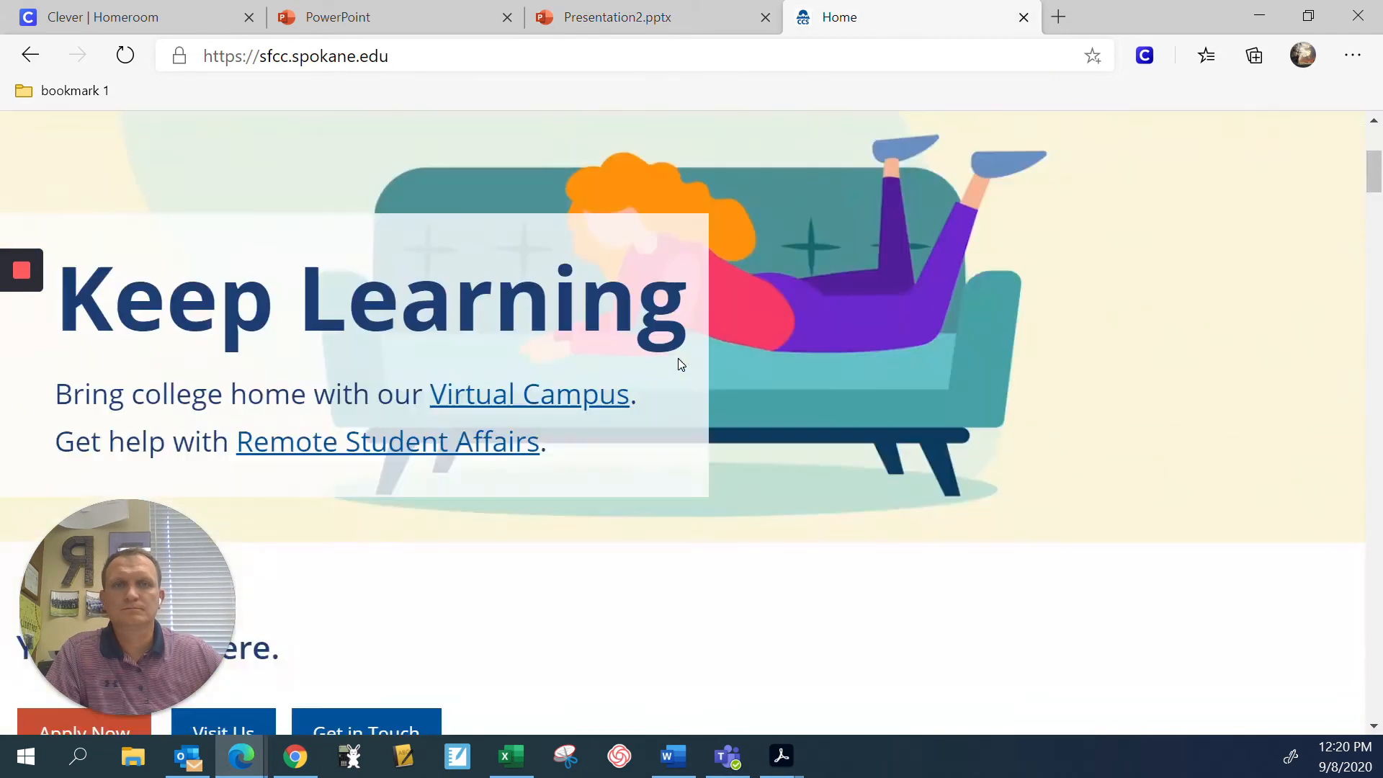
{"action": "scroll", "coordinate": [677, 360], "scroll_direction": "up", "scroll_amount": 6}
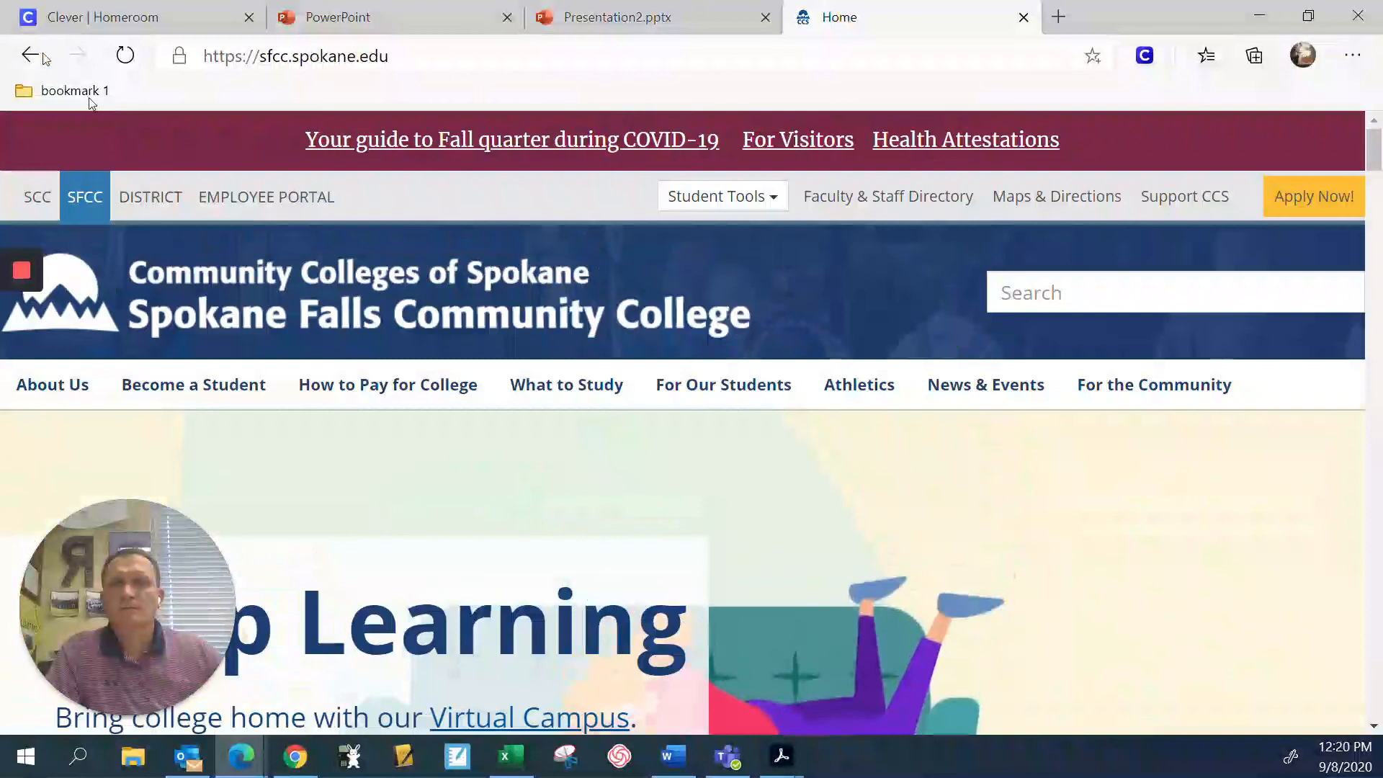
{"action": "left_click", "coordinate": [41, 57]}
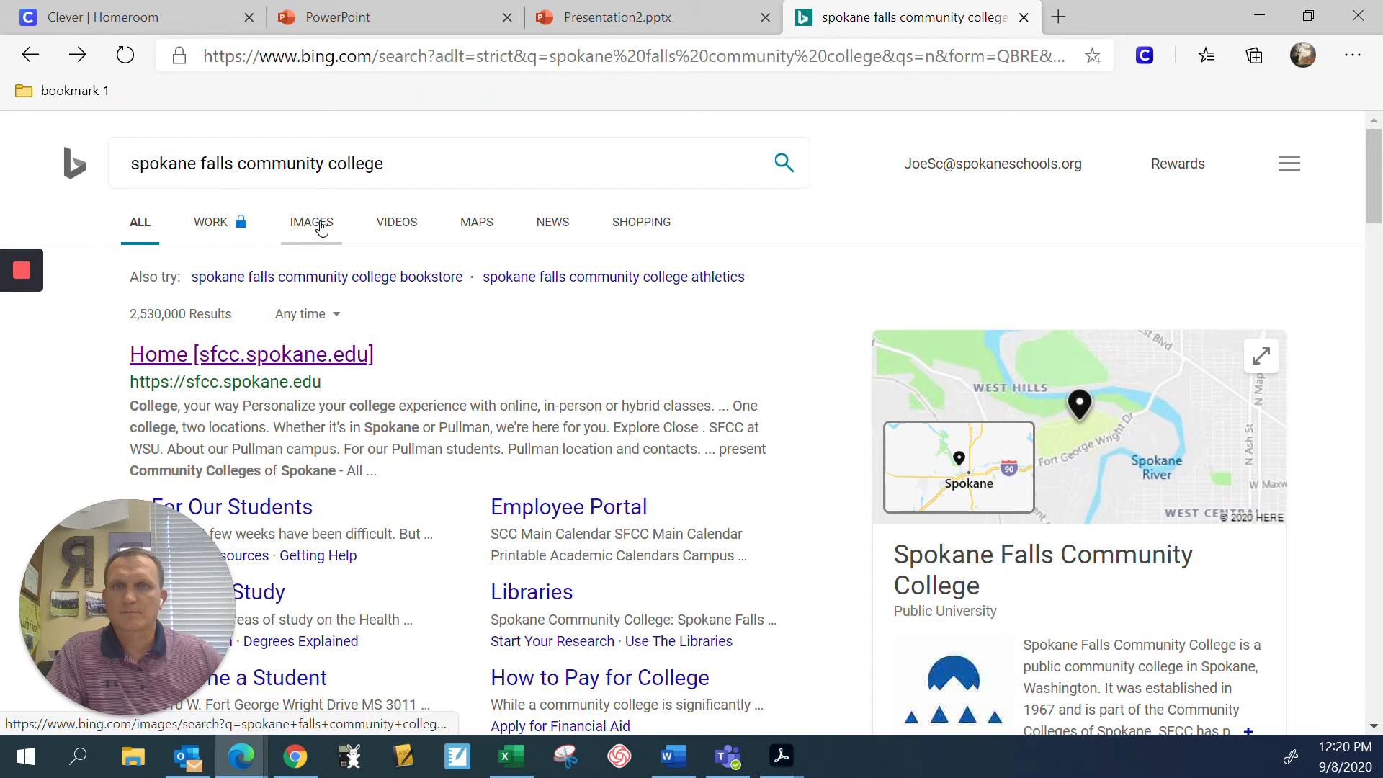
{"action": "left_click", "coordinate": [321, 228]}
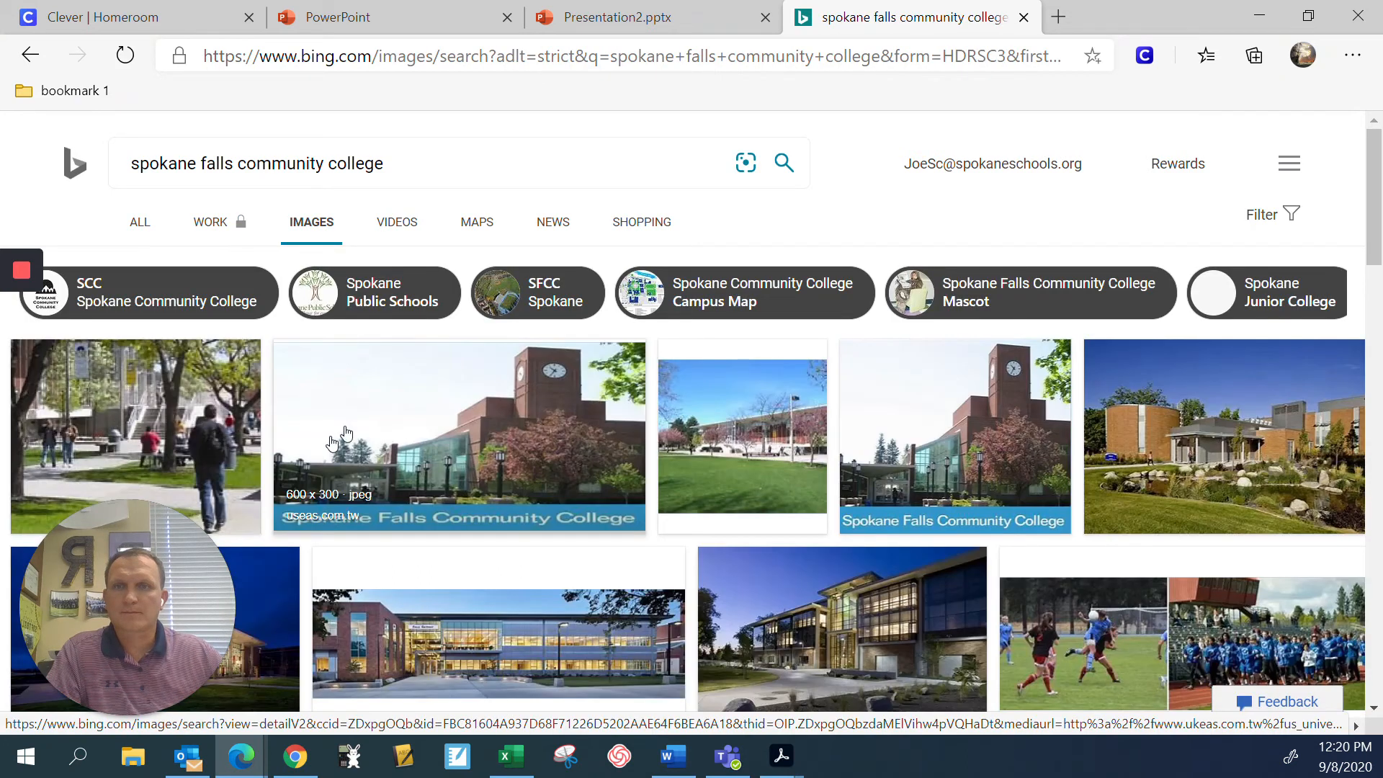
{"action": "scroll", "coordinate": [648, 396], "scroll_direction": "down", "scroll_amount": 3}
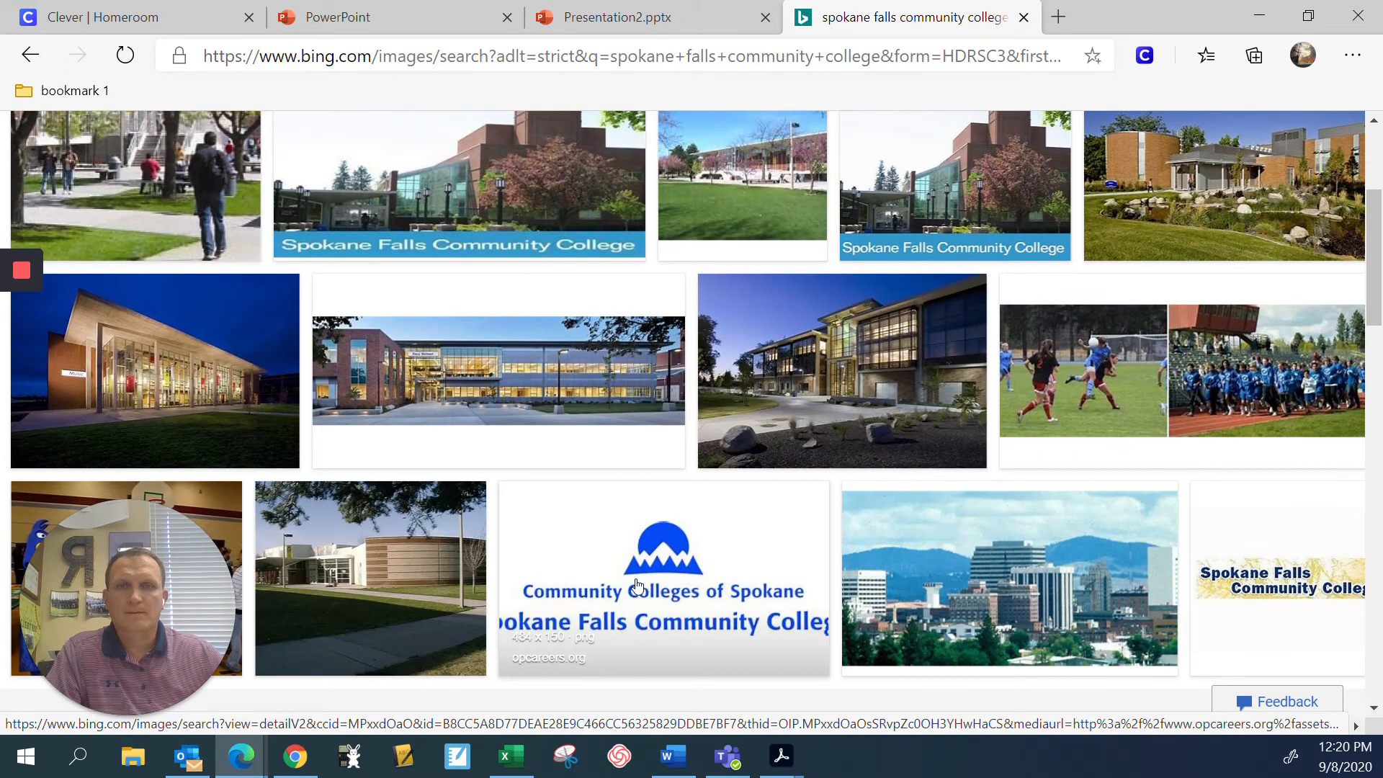
{"action": "right_click", "coordinate": [636, 582]}
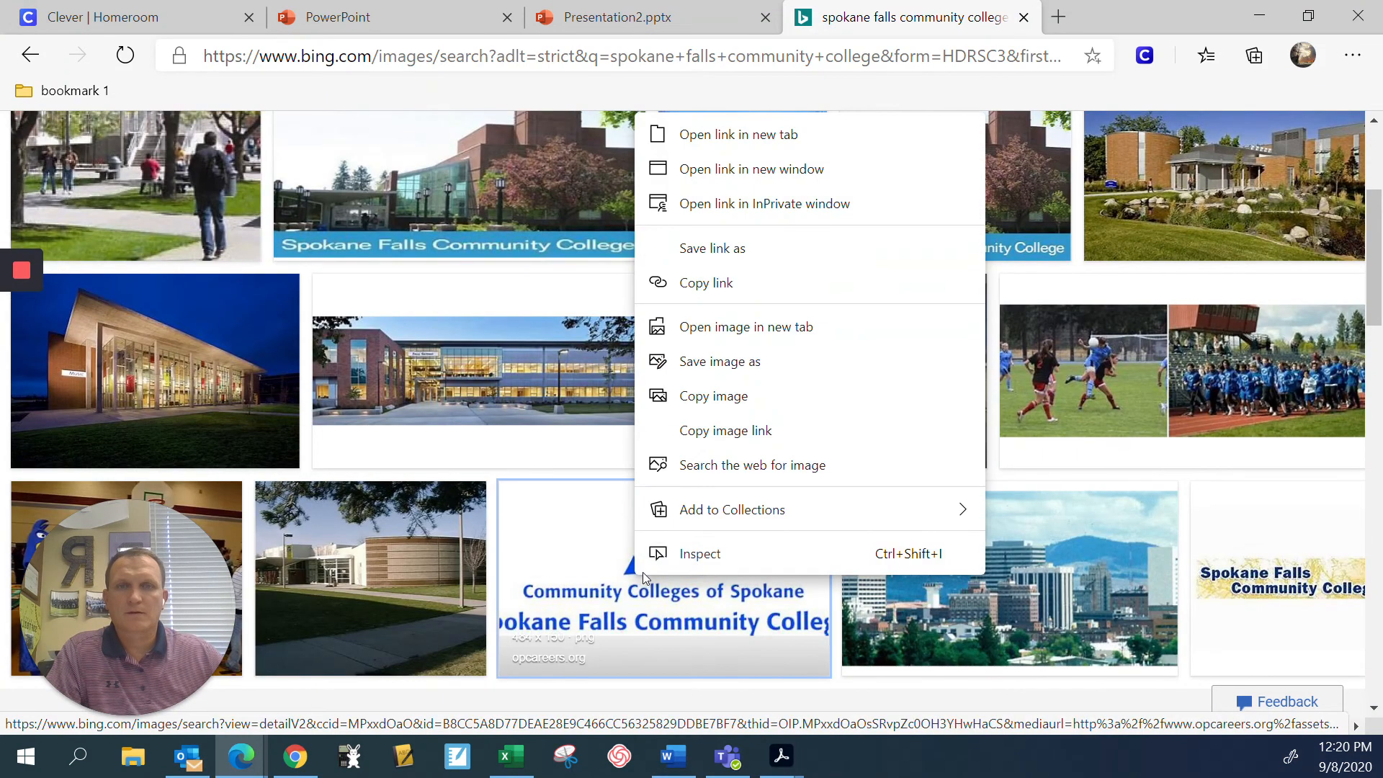
{"action": "left_click", "coordinate": [731, 401]}
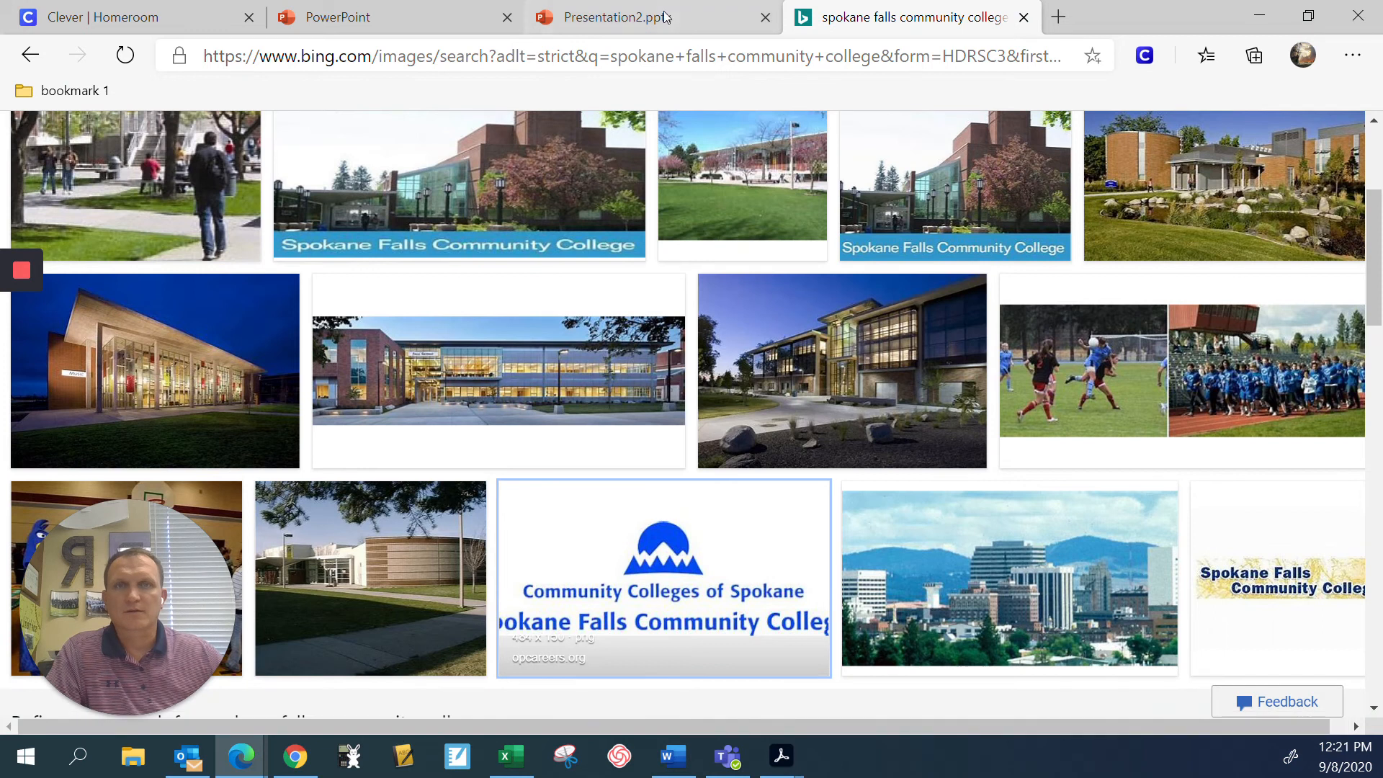
- Paste the blue college logo onto the slide, place it between the golf and basketball pictures, and enlarge it slightly
{"action": "left_click", "coordinate": [664, 17]}
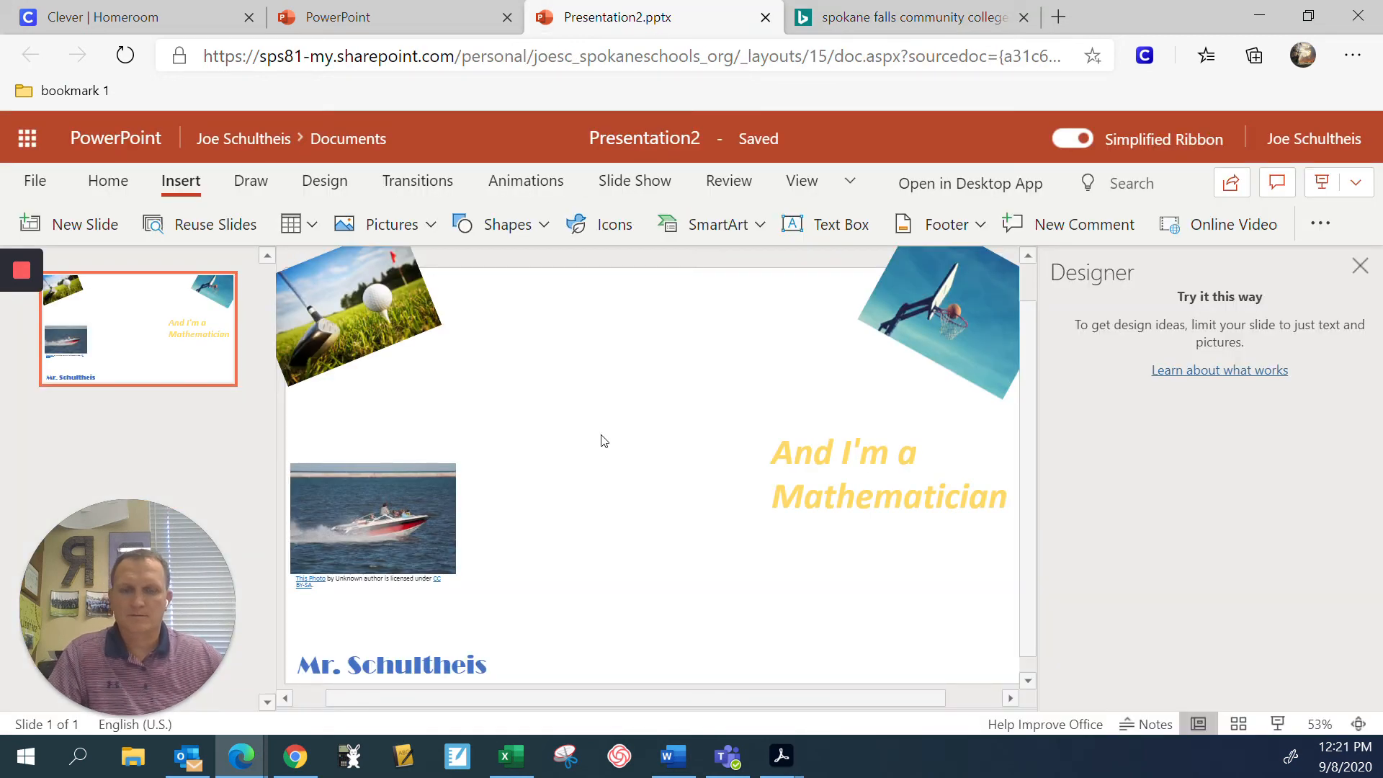
{"action": "key", "text": "ctrl+v"}
{"action": "left_click_drag", "start_coordinate": [696, 463], "coordinate": [606, 308]}
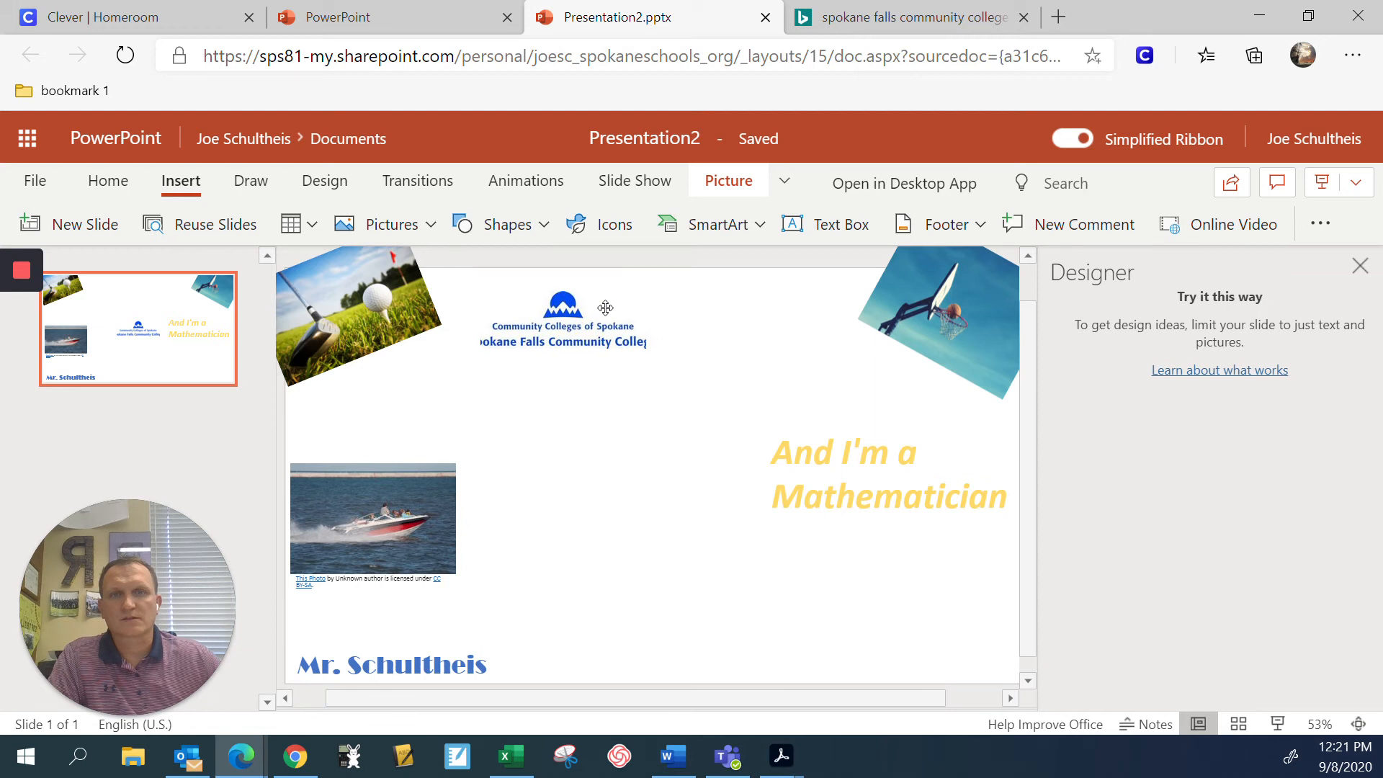
{"action": "left_click_drag", "start_coordinate": [654, 353], "coordinate": [691, 369]}
{"action": "left_click", "coordinate": [643, 496]}
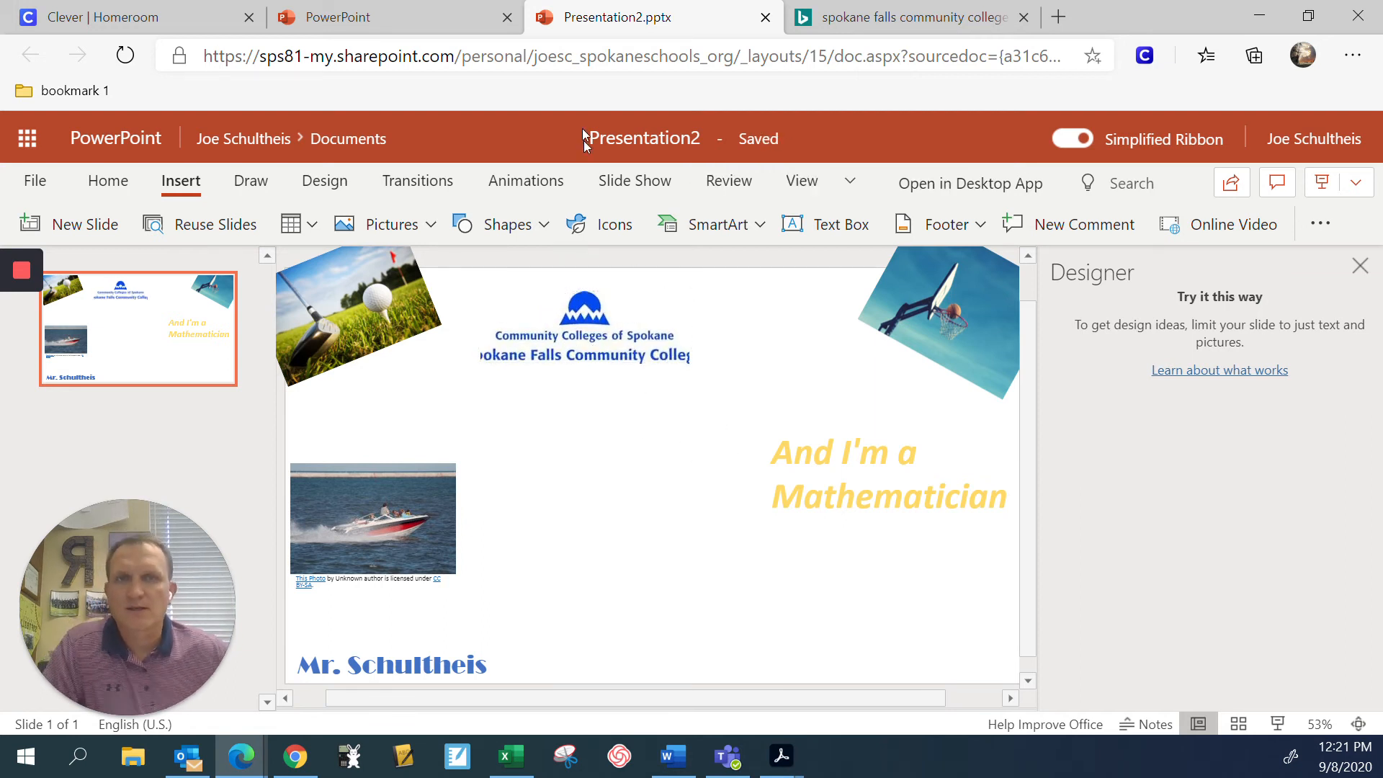
- Search Bing images for "ewu" and copy the red and black Eagles Logo picture from the refined search suggestions
{"action": "left_click", "coordinate": [899, 16]}
{"action": "scroll", "coordinate": [497, 227], "scroll_direction": "up", "scroll_amount": 3}
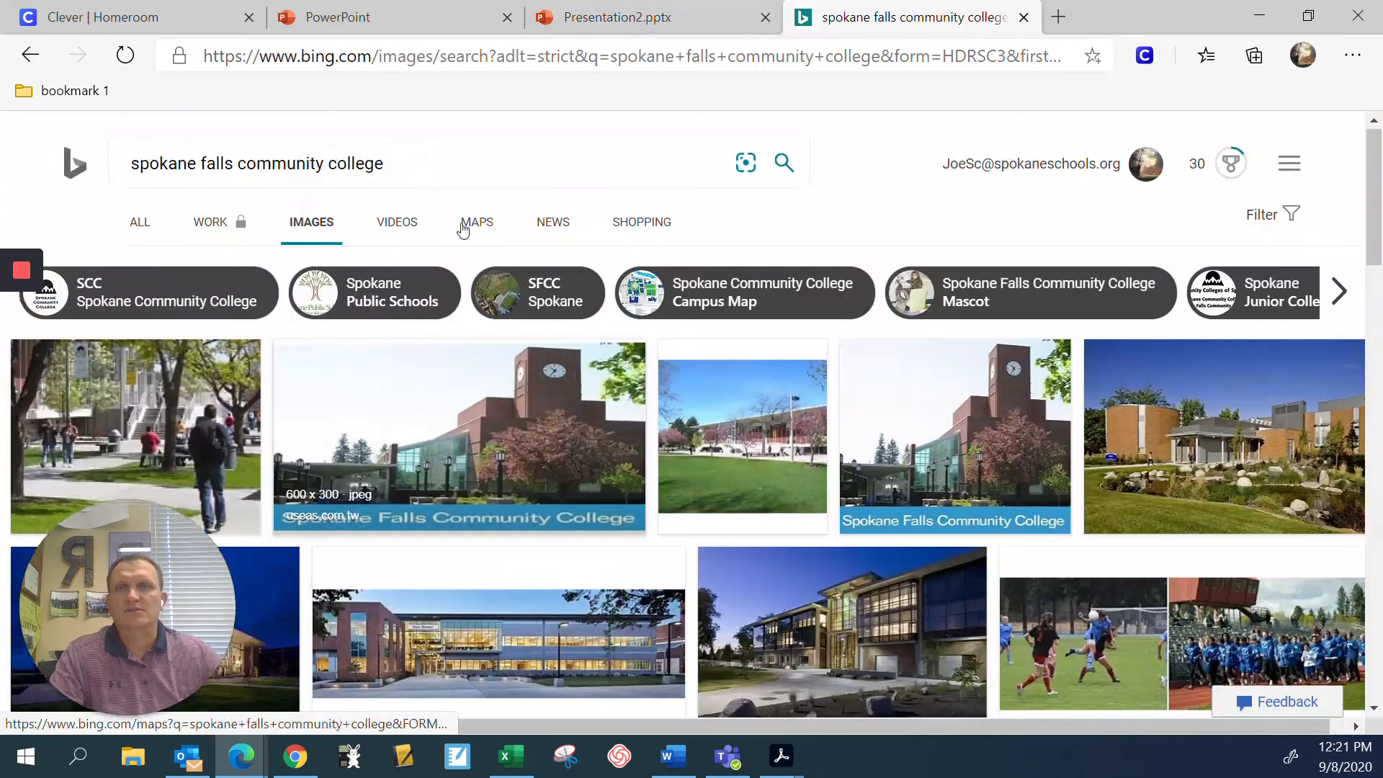
{"action": "left_click", "coordinate": [400, 167]}
{"action": "type", "text": "ewu"}
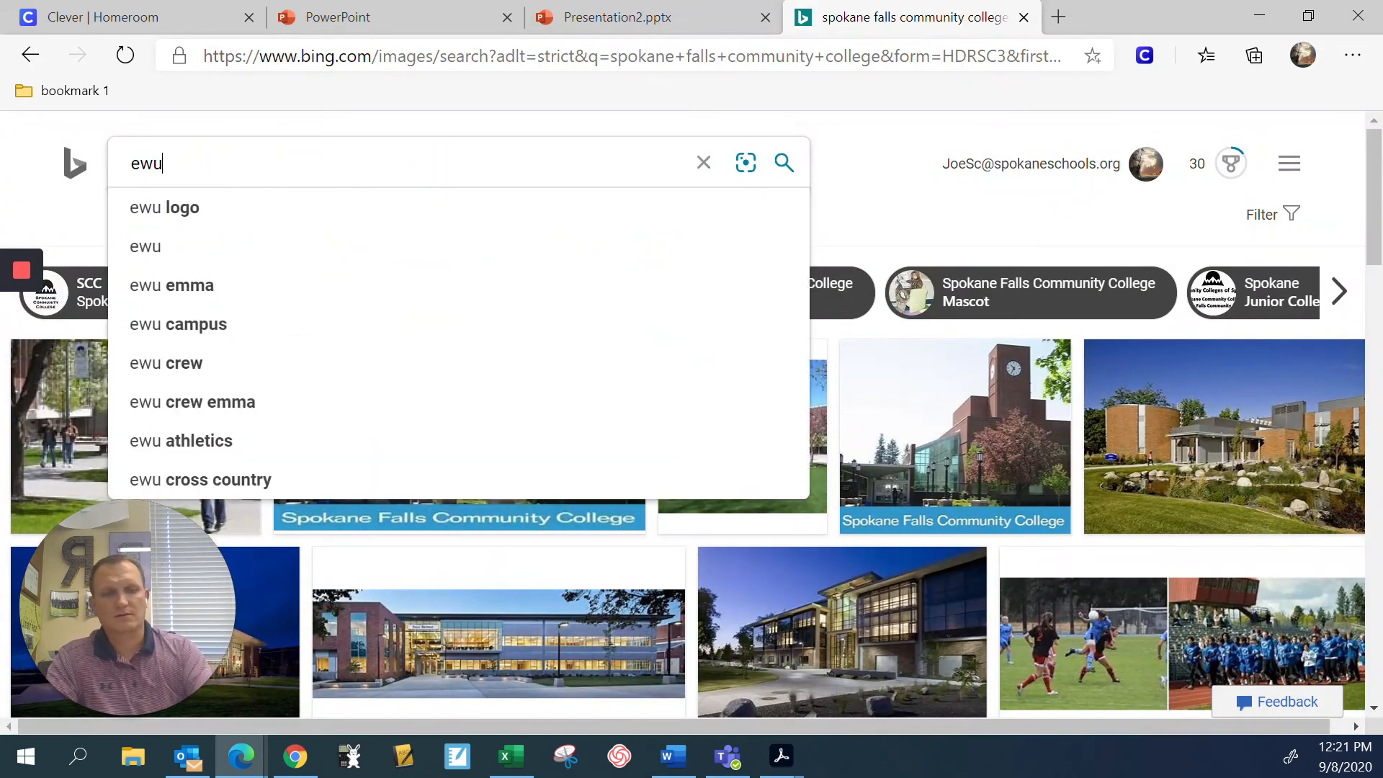
{"action": "key", "text": "Return"}
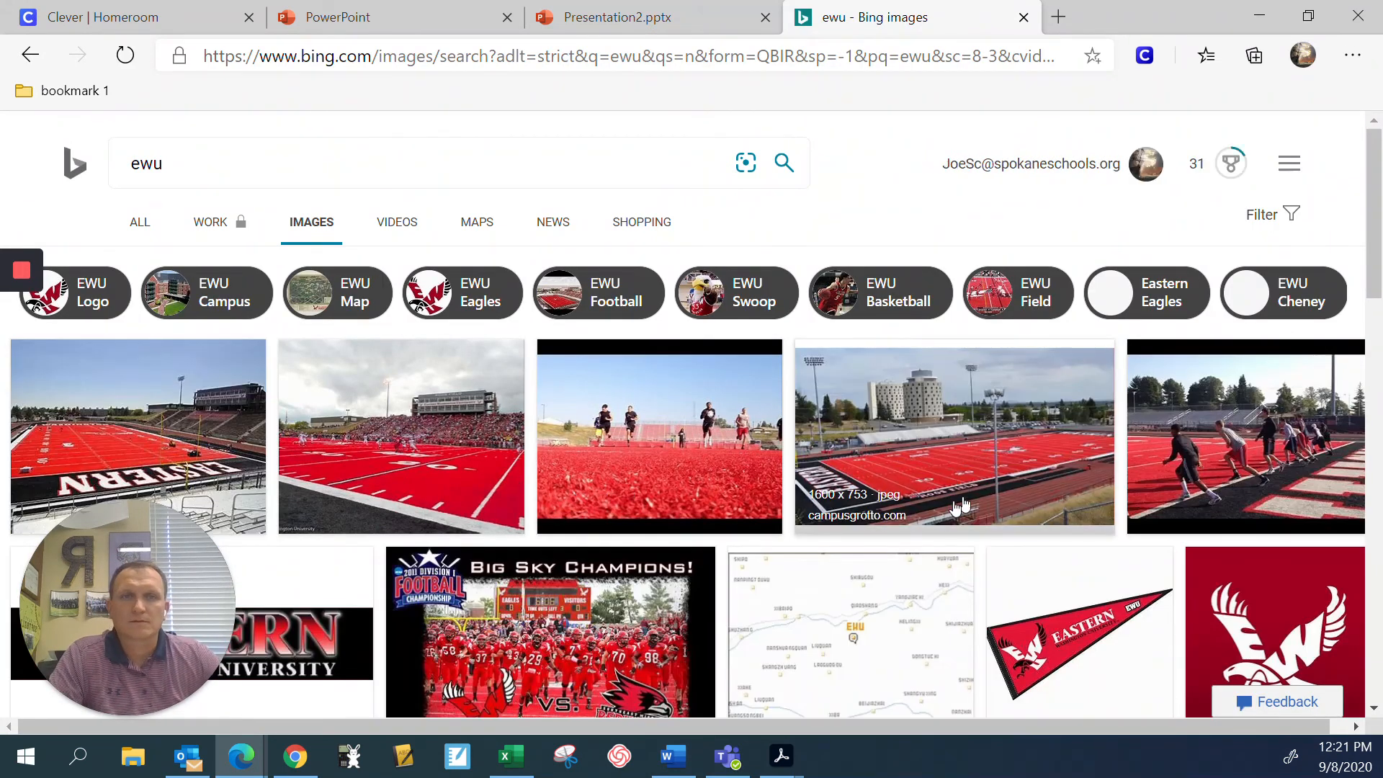
{"action": "scroll", "coordinate": [996, 437], "scroll_direction": "down", "scroll_amount": 5}
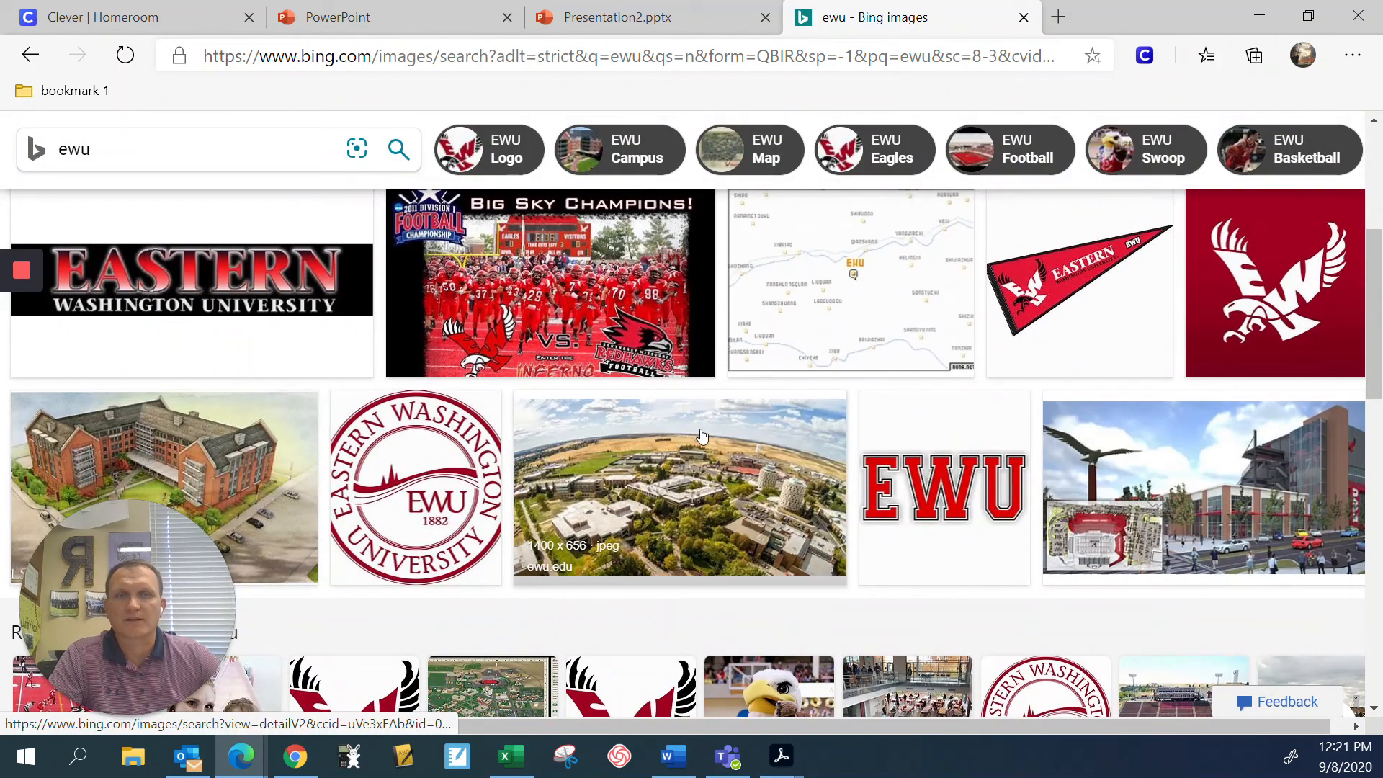
{"action": "scroll", "coordinate": [692, 436], "scroll_direction": "down", "scroll_amount": 3}
{"action": "right_click", "coordinate": [638, 456]}
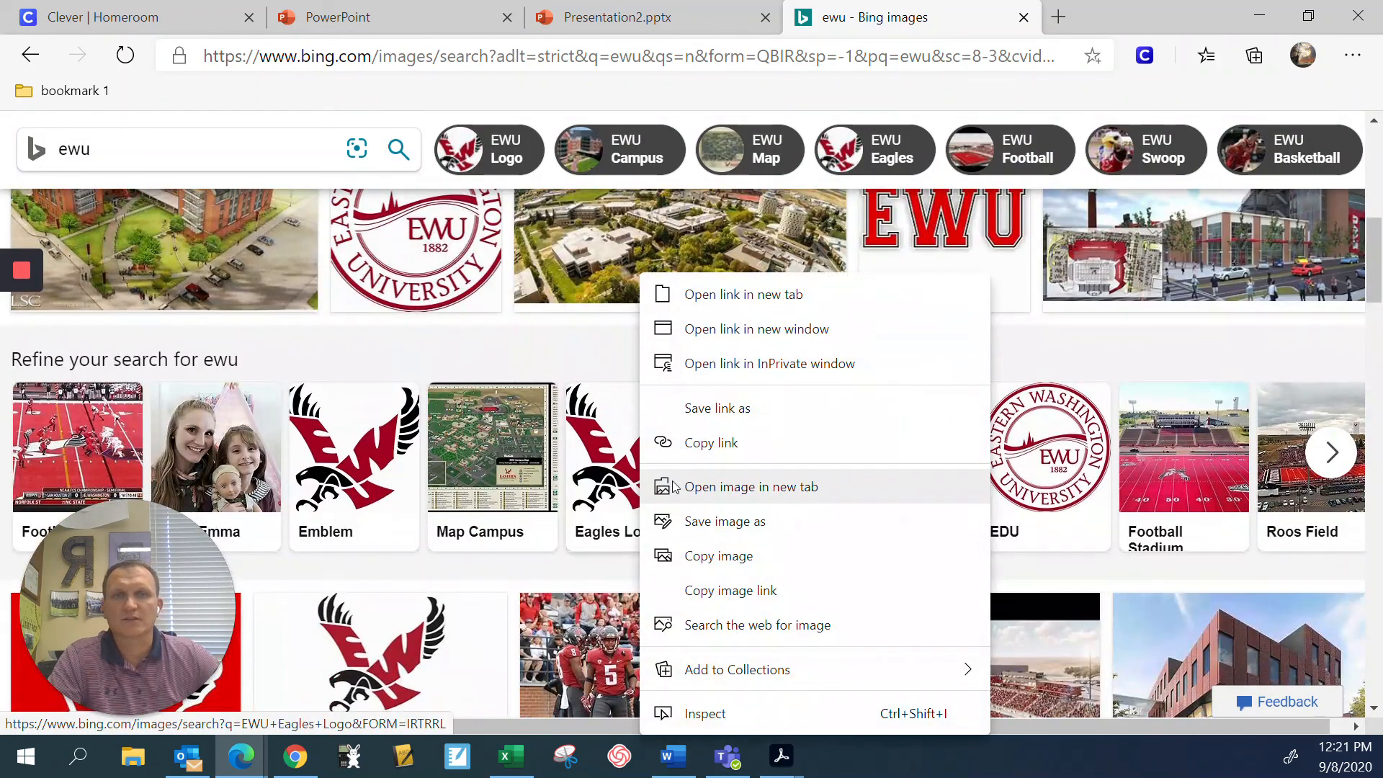
{"action": "left_click", "coordinate": [749, 565]}
- Paste the EWU eagle logo onto the collage slide in Presentation2
{"action": "left_click", "coordinate": [618, 17]}
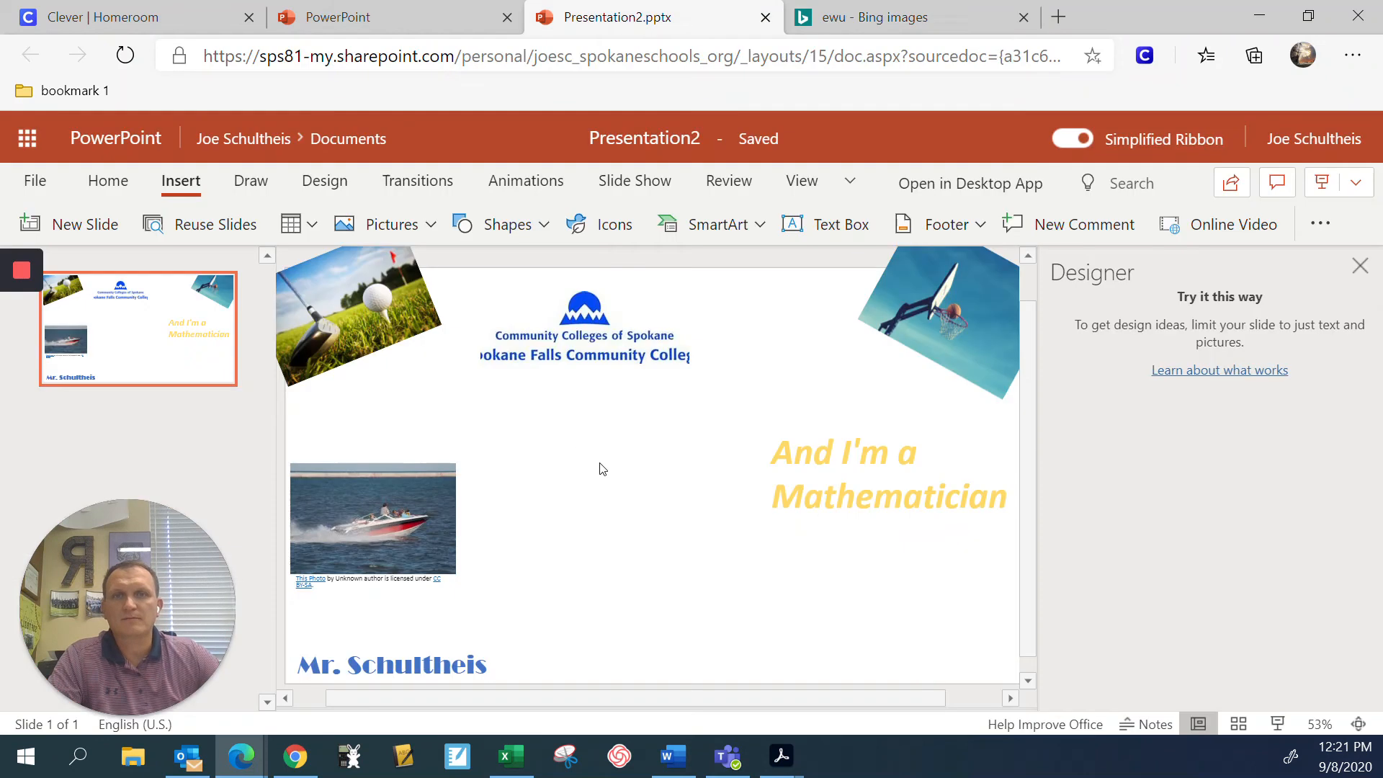
{"action": "right_click", "coordinate": [602, 469]}
{"action": "left_click", "coordinate": [713, 484]}
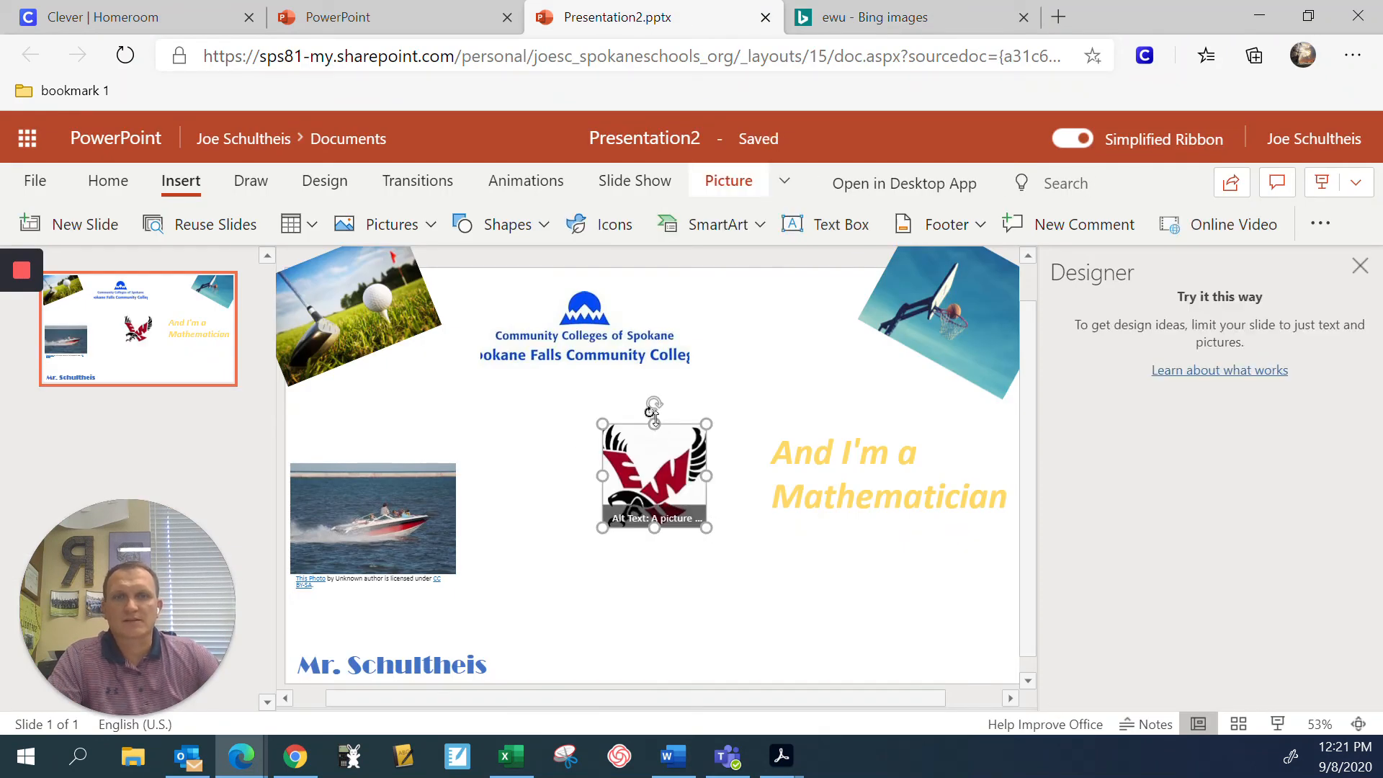
- Tilt the EWU eagle logo counter-clockwise and place it between the college logo and the basketball picture
{"action": "left_click_drag", "start_coordinate": [628, 411], "coordinate": [628, 411]}
{"action": "left_click_drag", "start_coordinate": [652, 461], "coordinate": [782, 344]}
{"action": "left_click", "coordinate": [744, 577]}
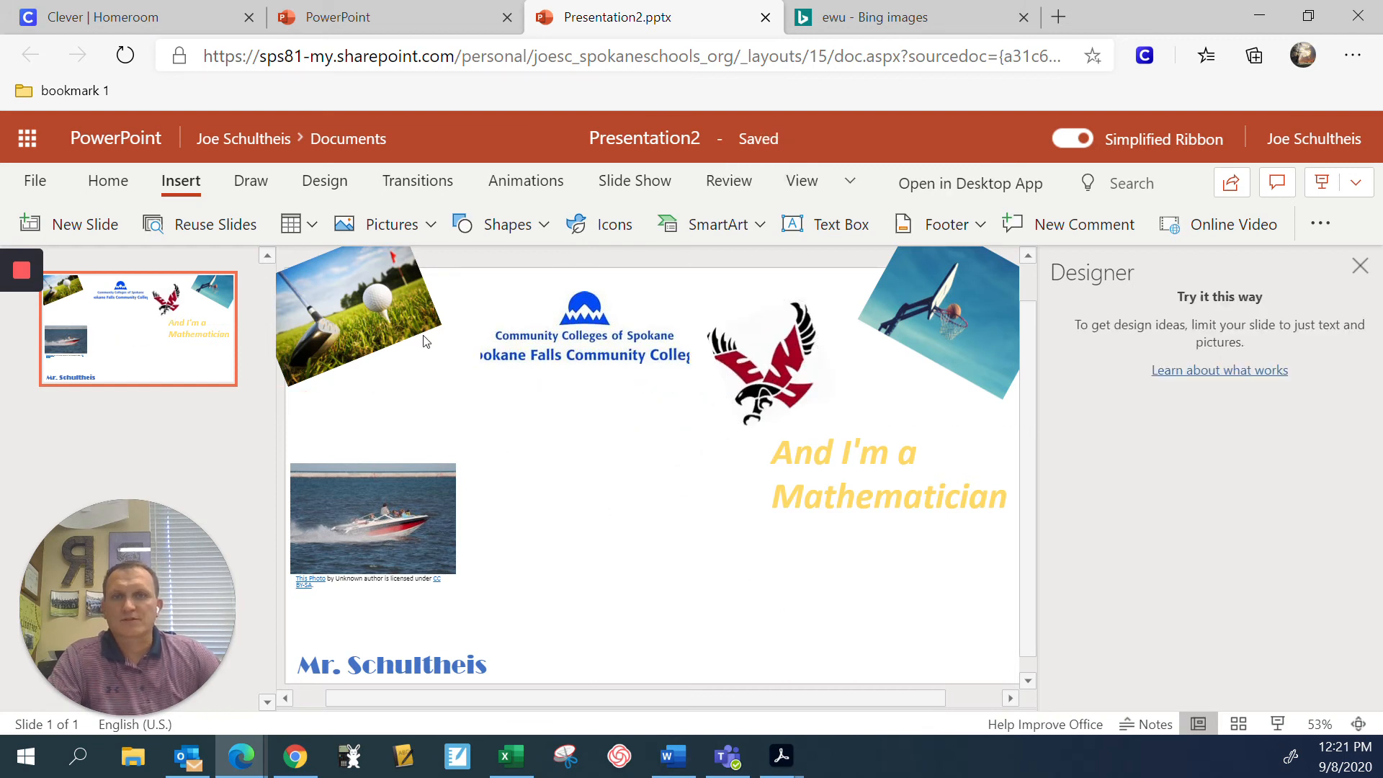
- Insert the picture "2020 family pic.jpg" from this device's Downloads folder onto the slide
{"action": "left_click", "coordinate": [420, 231]}
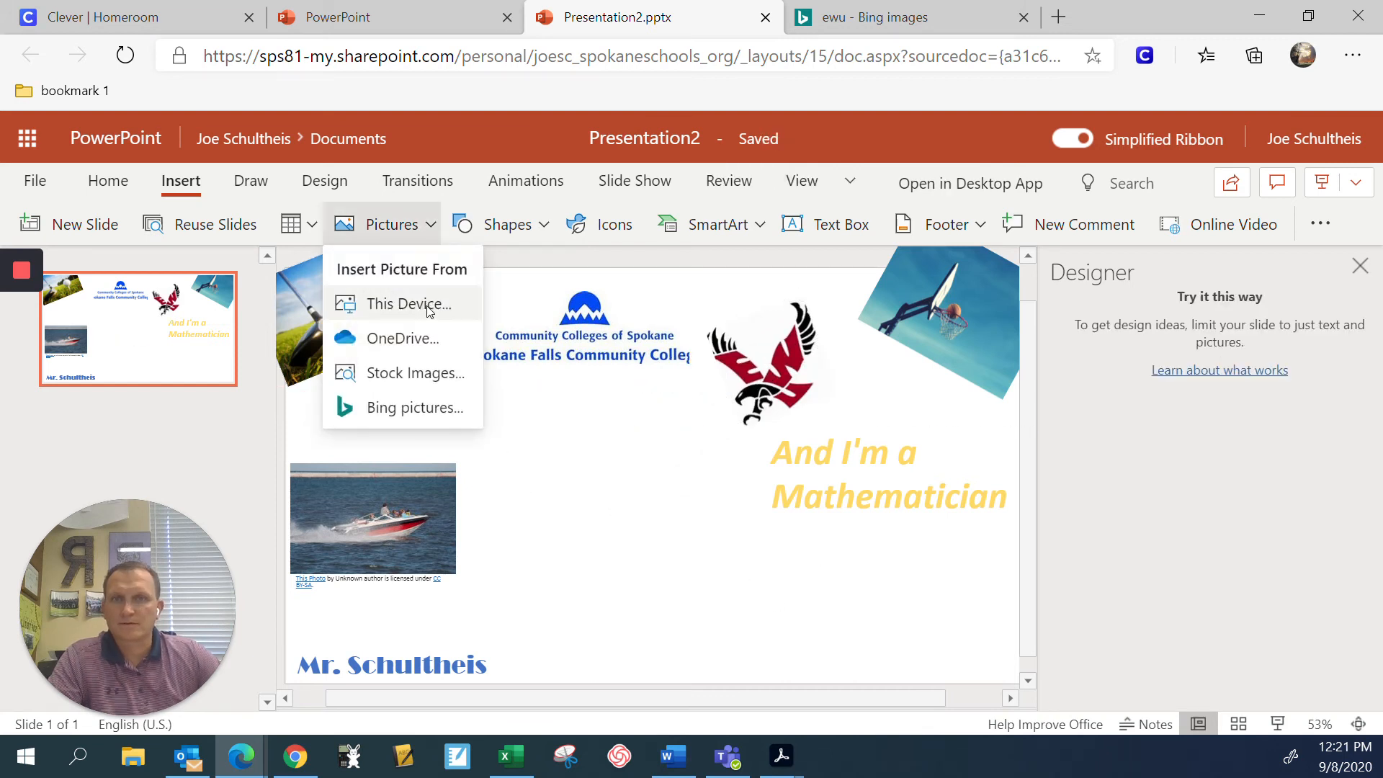
{"action": "left_click", "coordinate": [424, 303]}
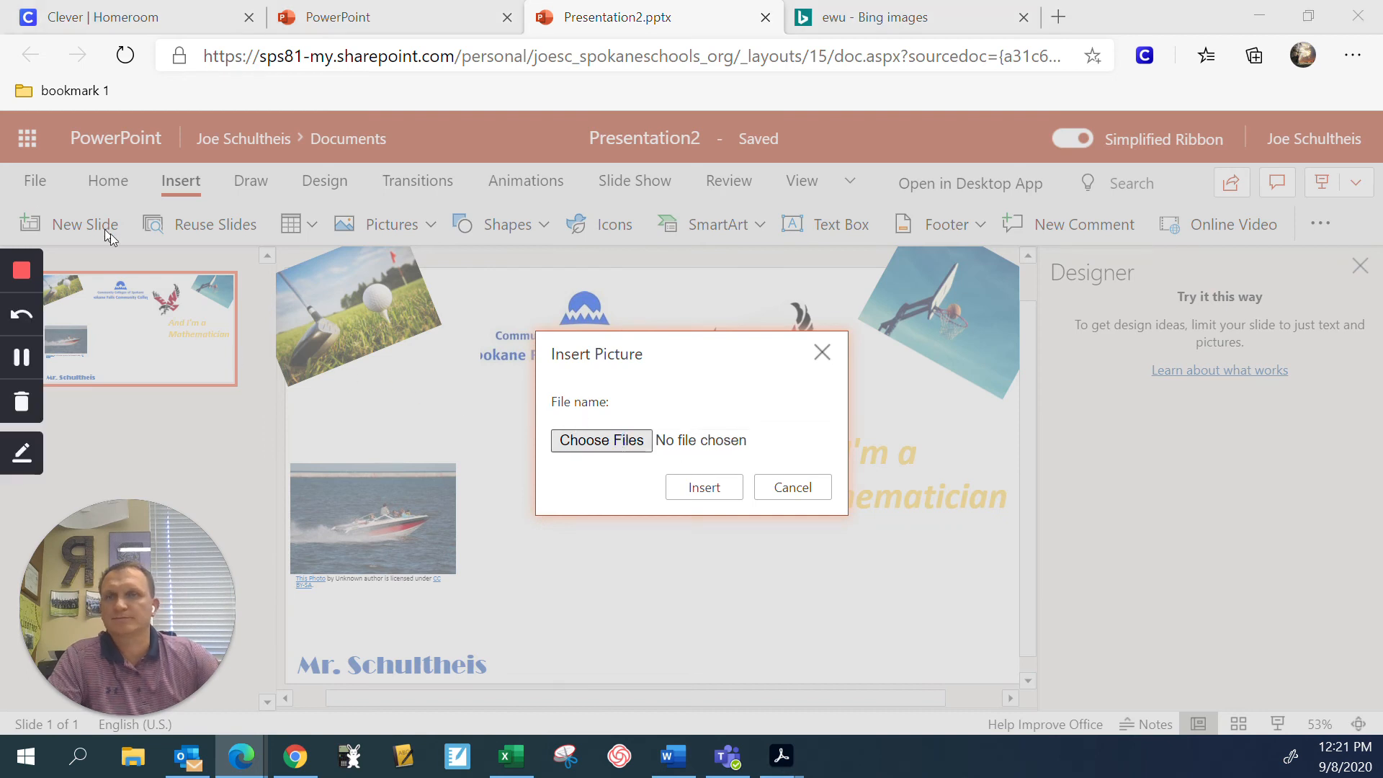
{"action": "left_click", "coordinate": [695, 475]}
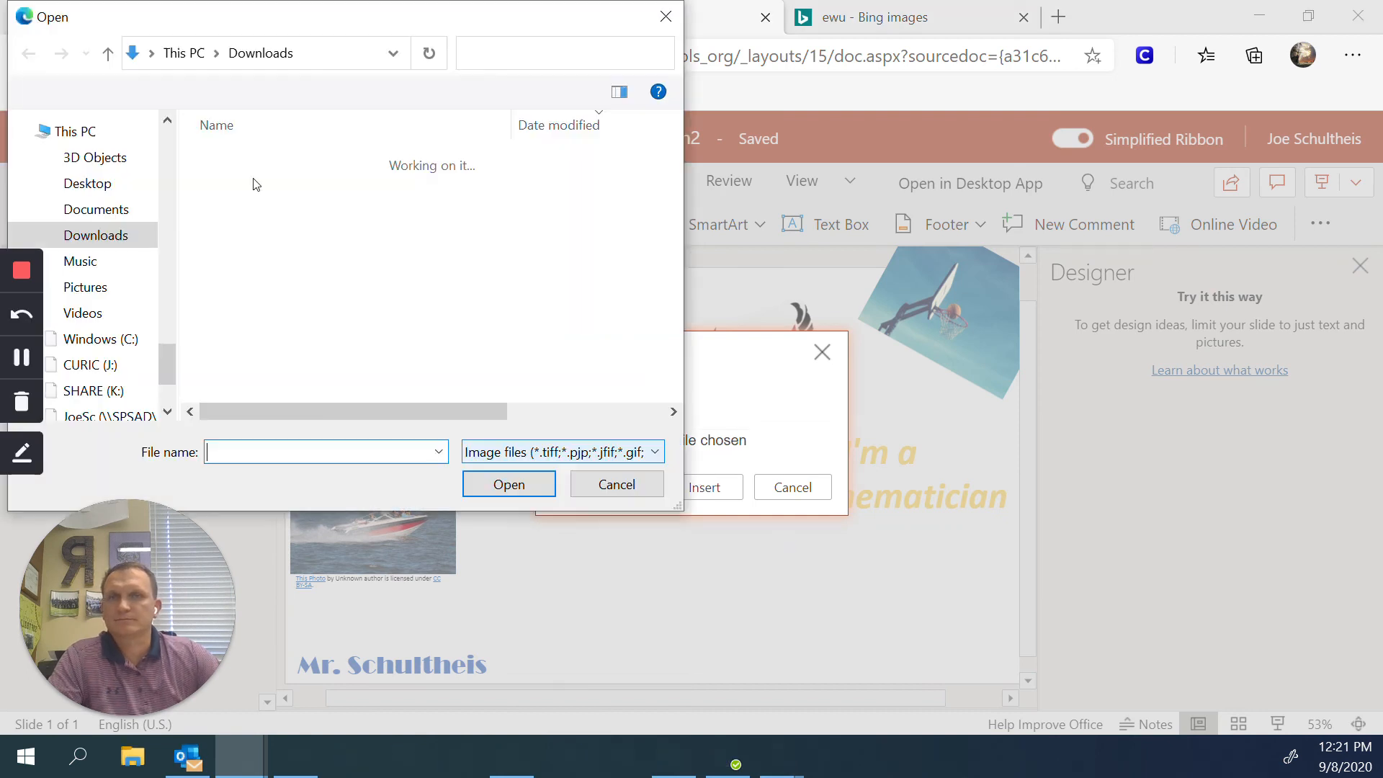
{"action": "left_click_drag", "start_coordinate": [247, 19], "coordinate": [0, 134]}
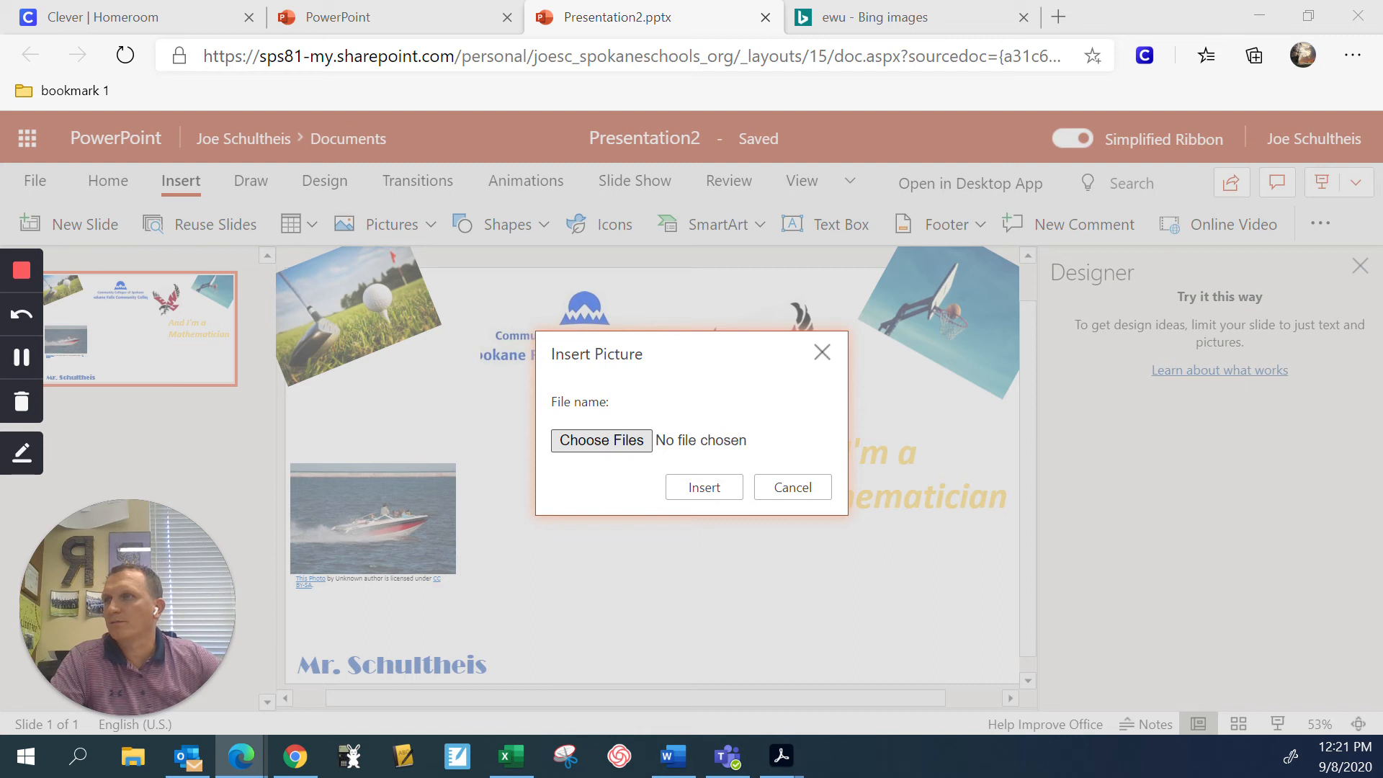
{"action": "key", "text": "Return"}
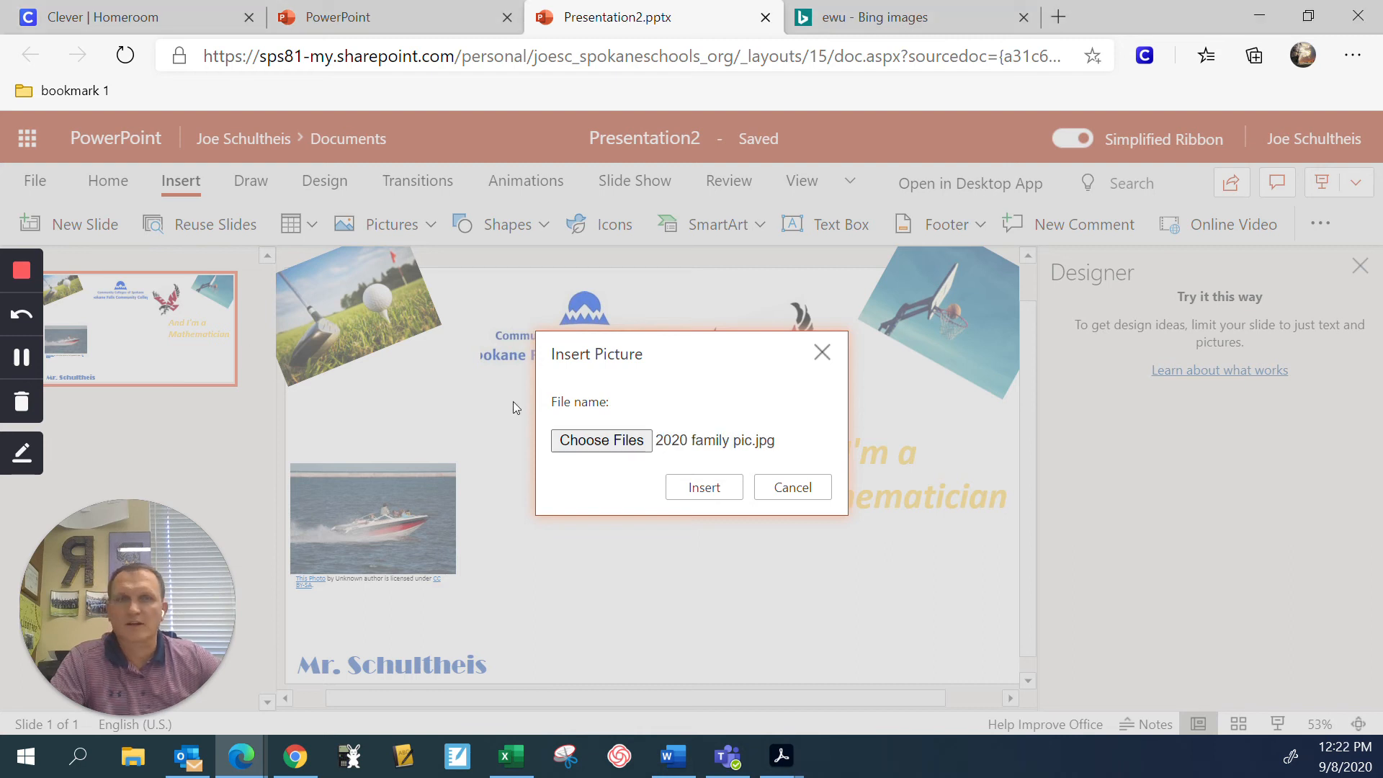
{"action": "left_click", "coordinate": [714, 486]}
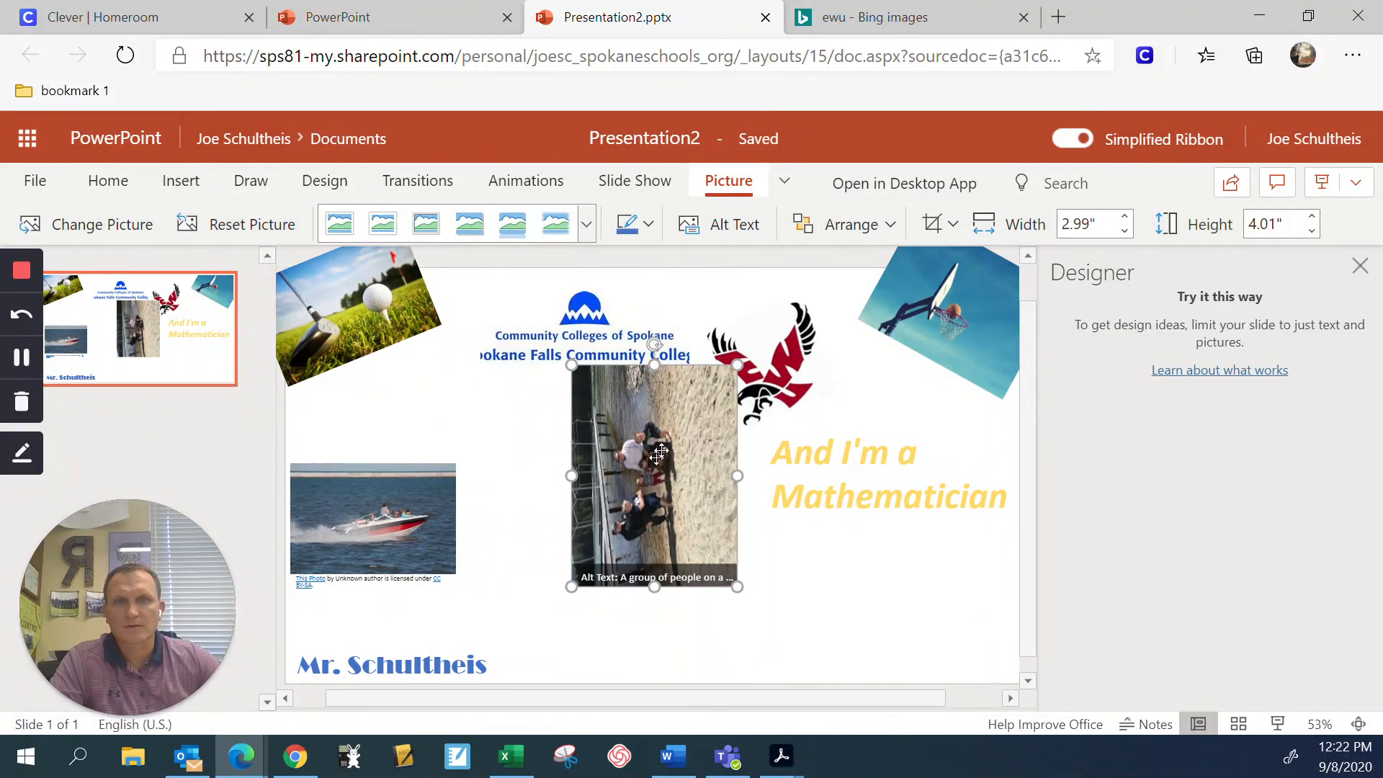
- Rotate the family picture 90 degrees clockwise so it is upright, enlarge it, and move it below the eagle logo
{"action": "left_click_drag", "start_coordinate": [654, 345], "coordinate": [782, 471]}
{"action": "left_click_drag", "start_coordinate": [675, 473], "coordinate": [635, 531]}
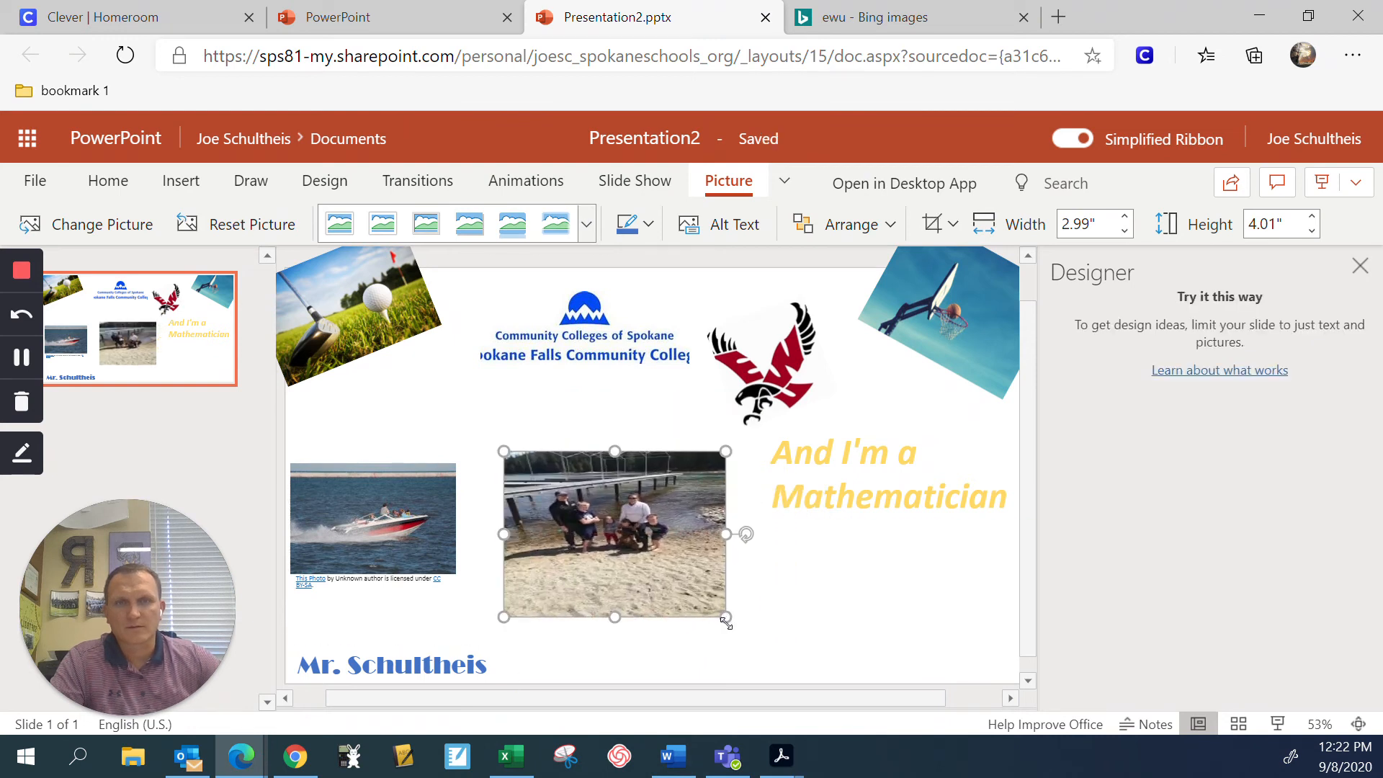
{"action": "left_click_drag", "start_coordinate": [726, 618], "coordinate": [808, 680]}
{"action": "left_click_drag", "start_coordinate": [716, 577], "coordinate": [774, 522]}
{"action": "left_click", "coordinate": [872, 497]}
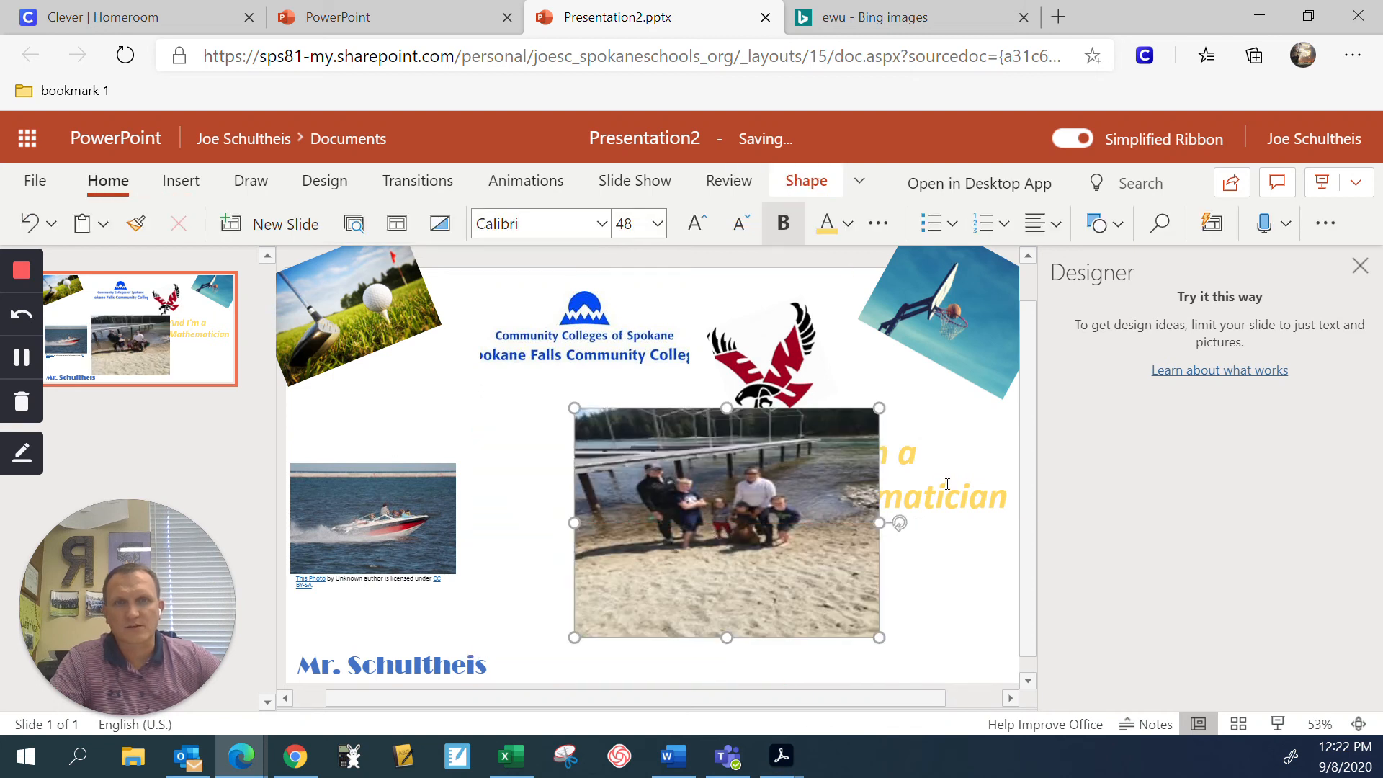
{"action": "right_click", "coordinate": [928, 503]}
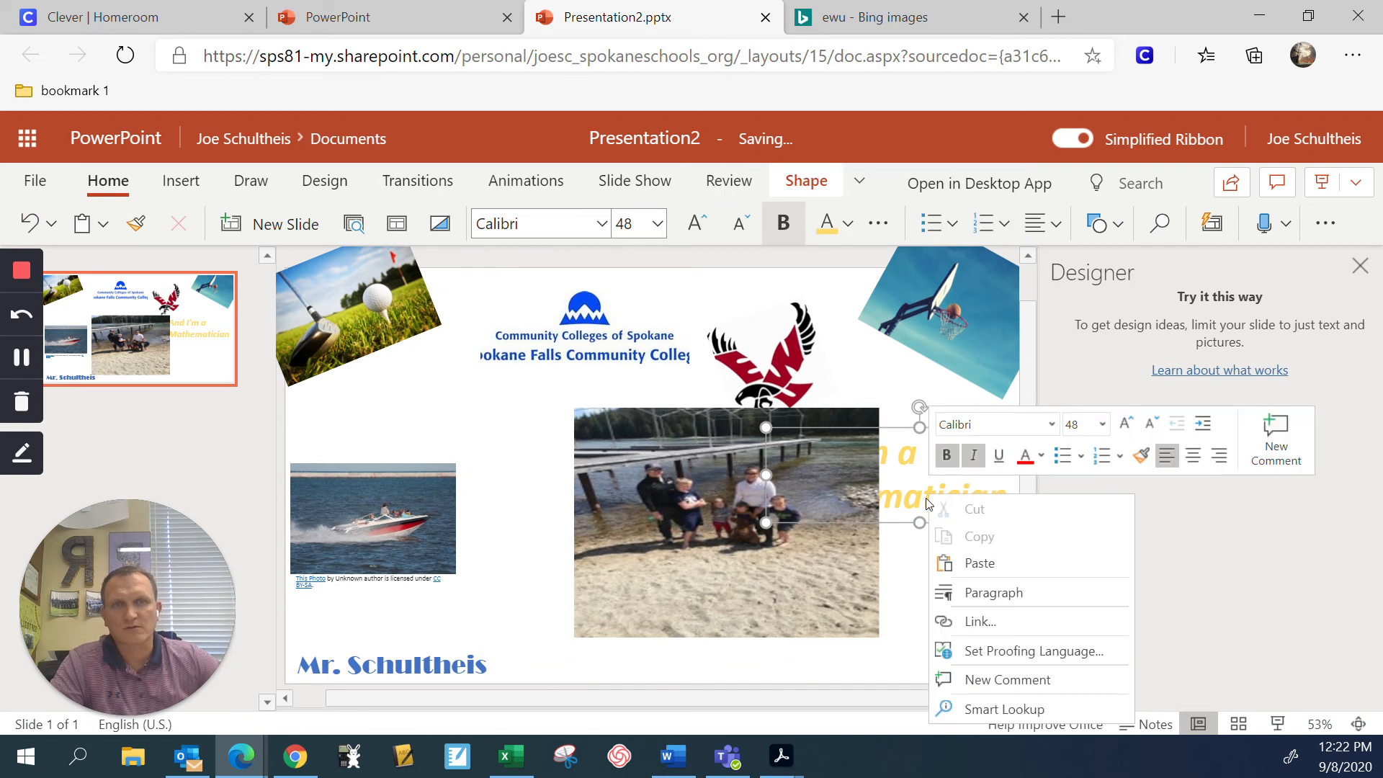
{"action": "left_click", "coordinate": [912, 547]}
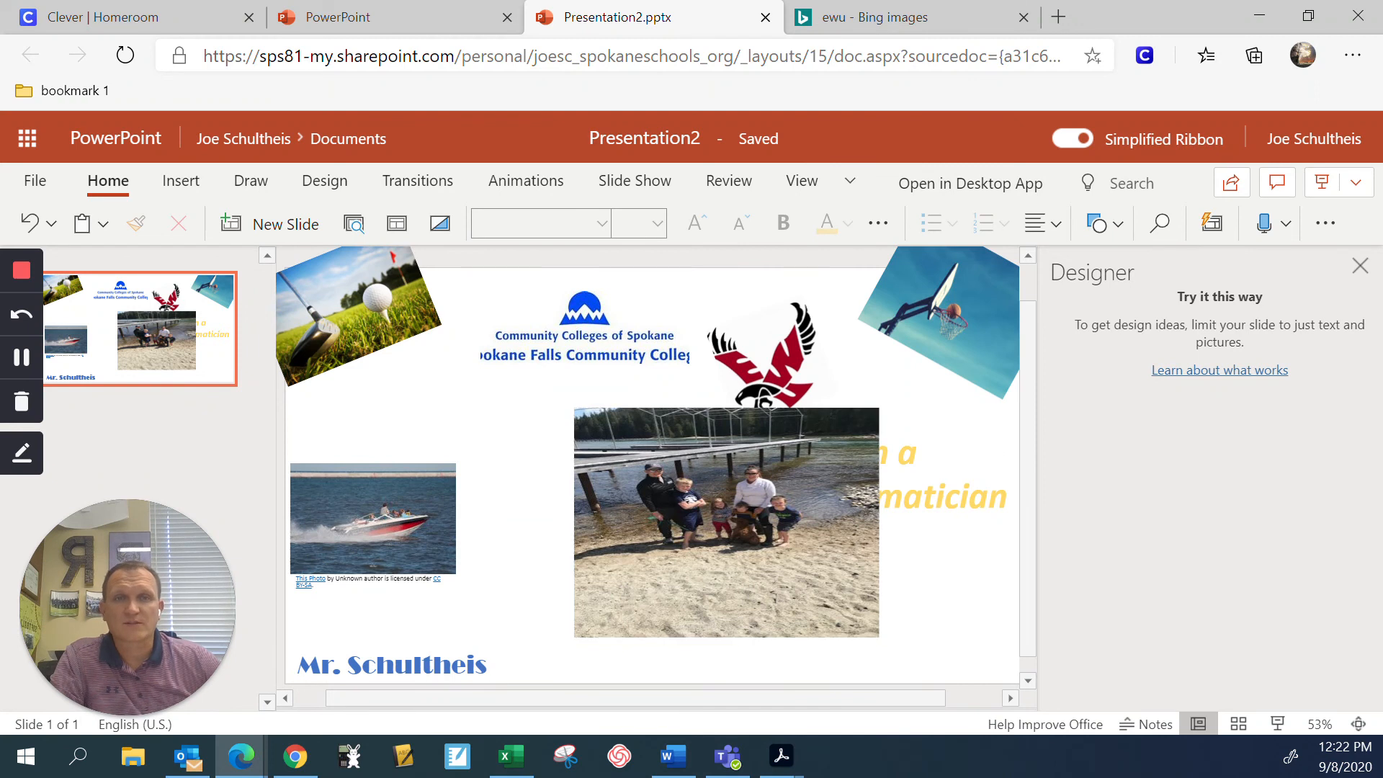
{"action": "left_click", "coordinate": [953, 482]}
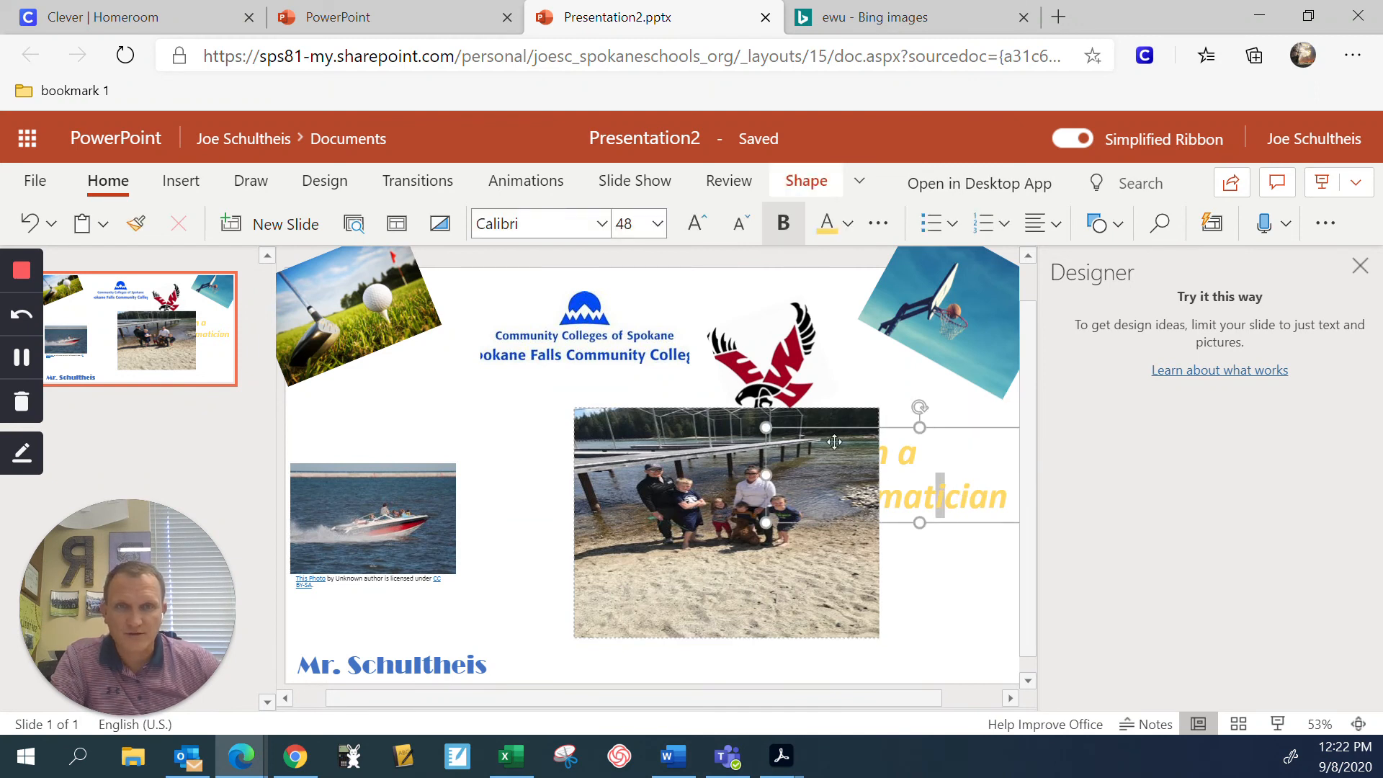
{"action": "right_click", "coordinate": [926, 456]}
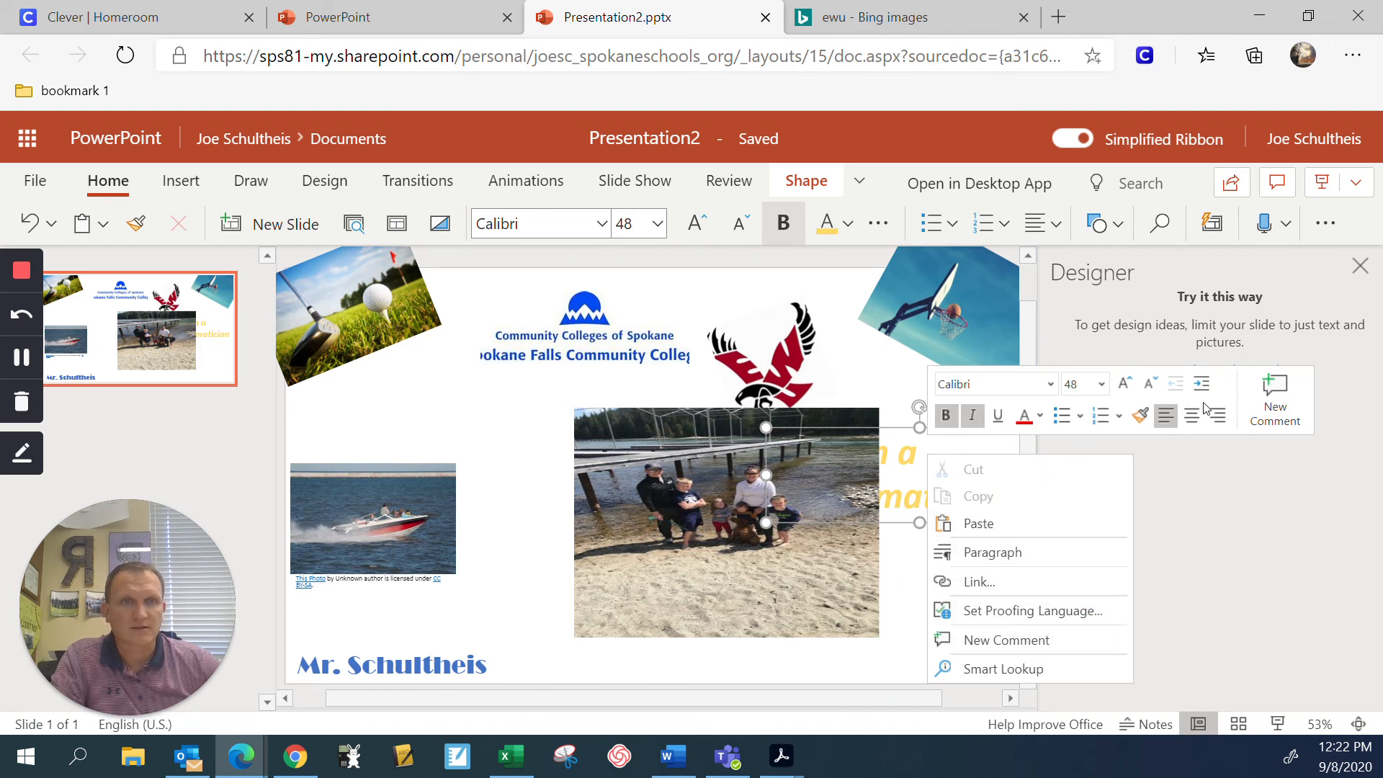
{"action": "left_click", "coordinate": [910, 439]}
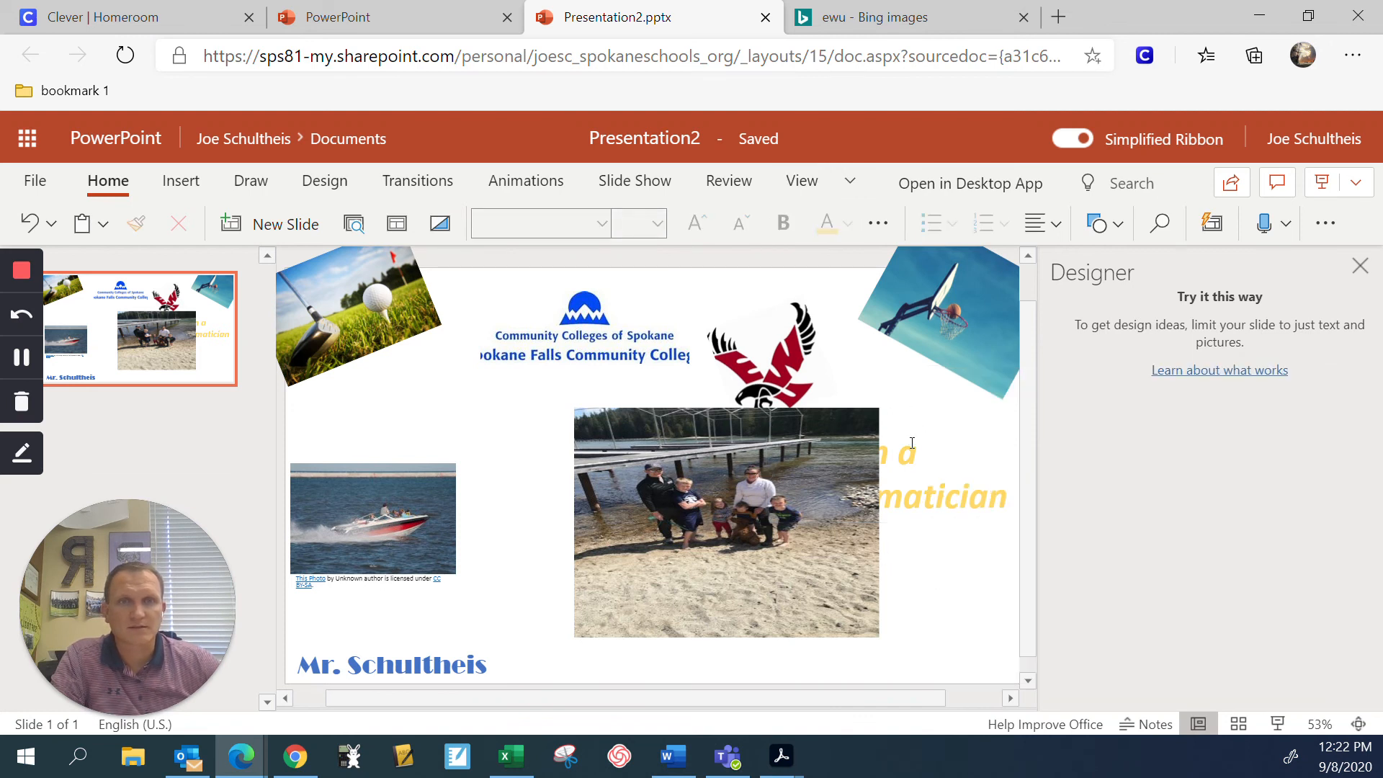
{"action": "right_click", "coordinate": [911, 443]}
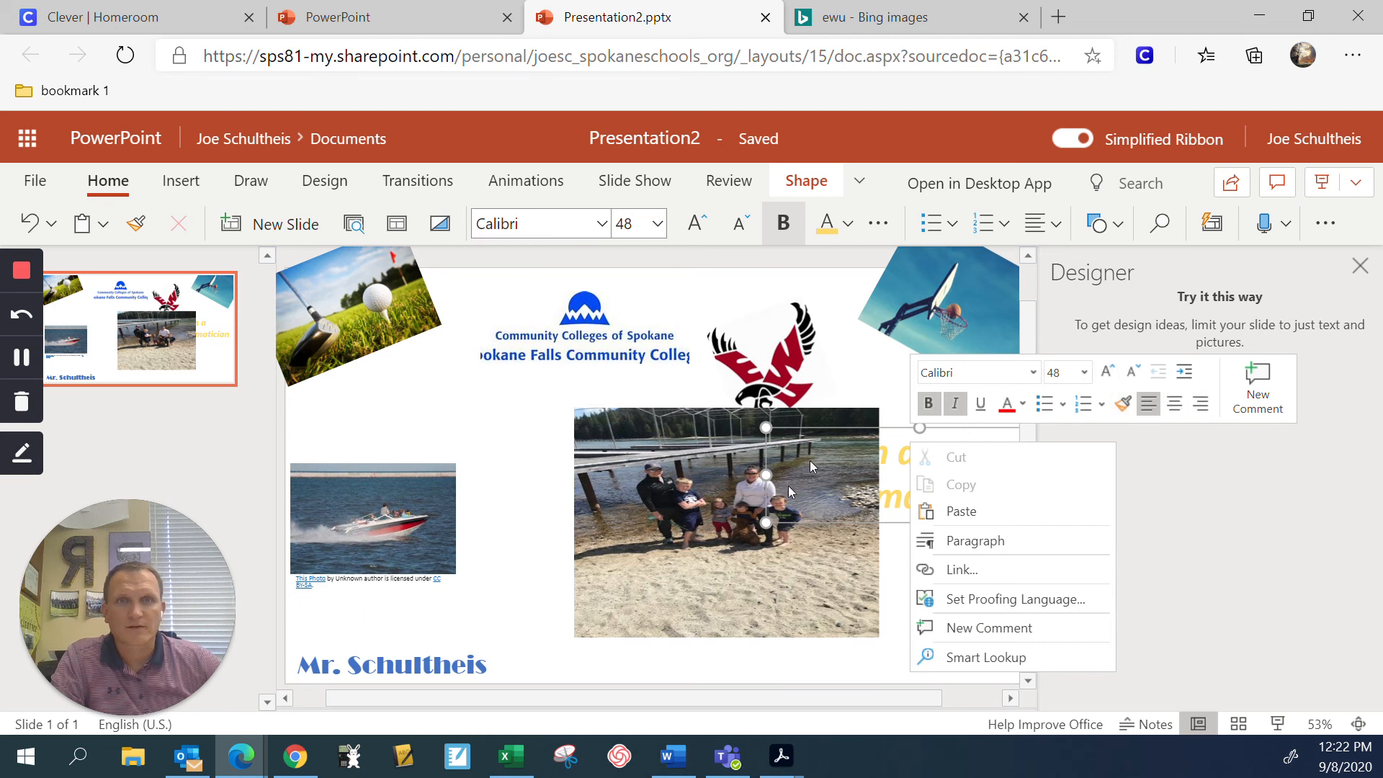
- Send the family picture to the back, behind the "And I'm a Mathematician" text and the eagle logo
{"action": "left_click", "coordinate": [717, 510]}
{"action": "left_click", "coordinate": [670, 526]}
{"action": "right_click", "coordinate": [670, 527]}
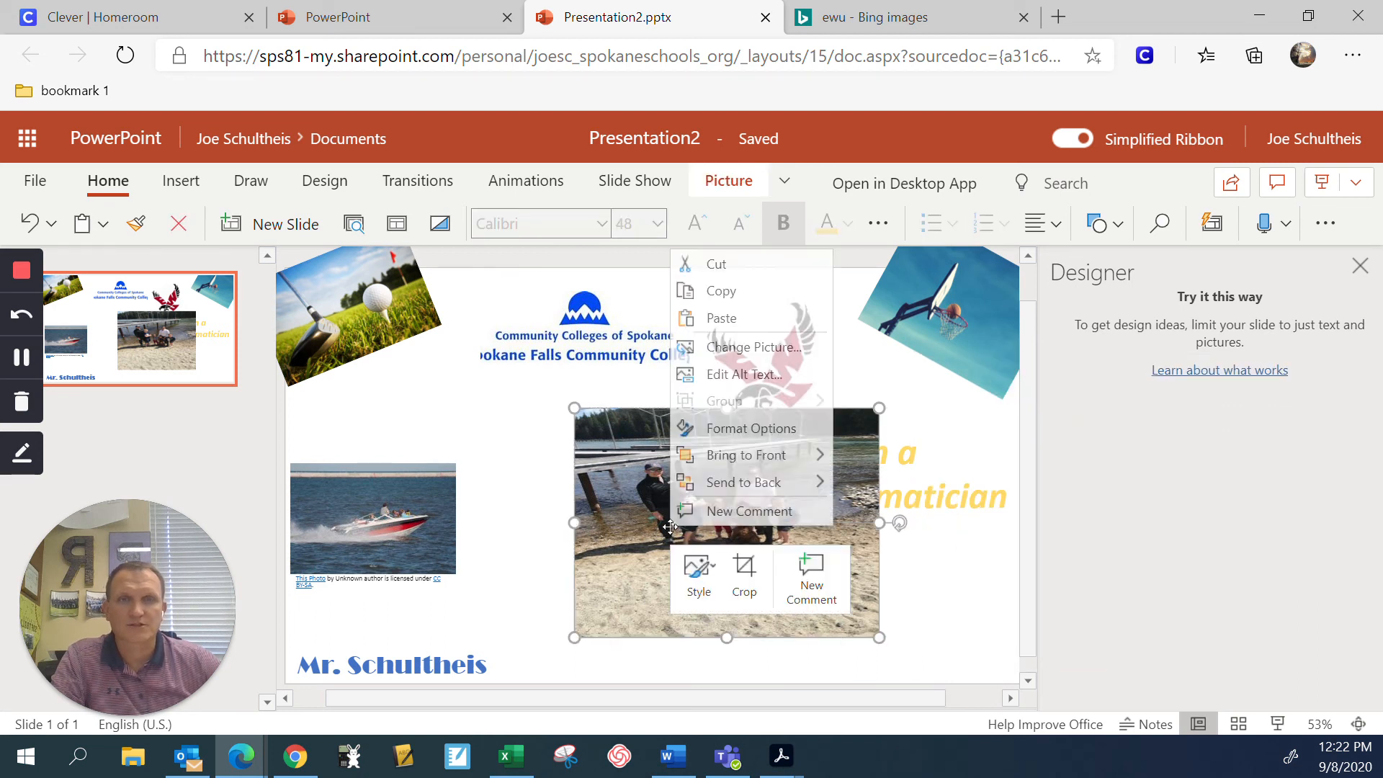
{"action": "mouse_move", "coordinate": [754, 468]}
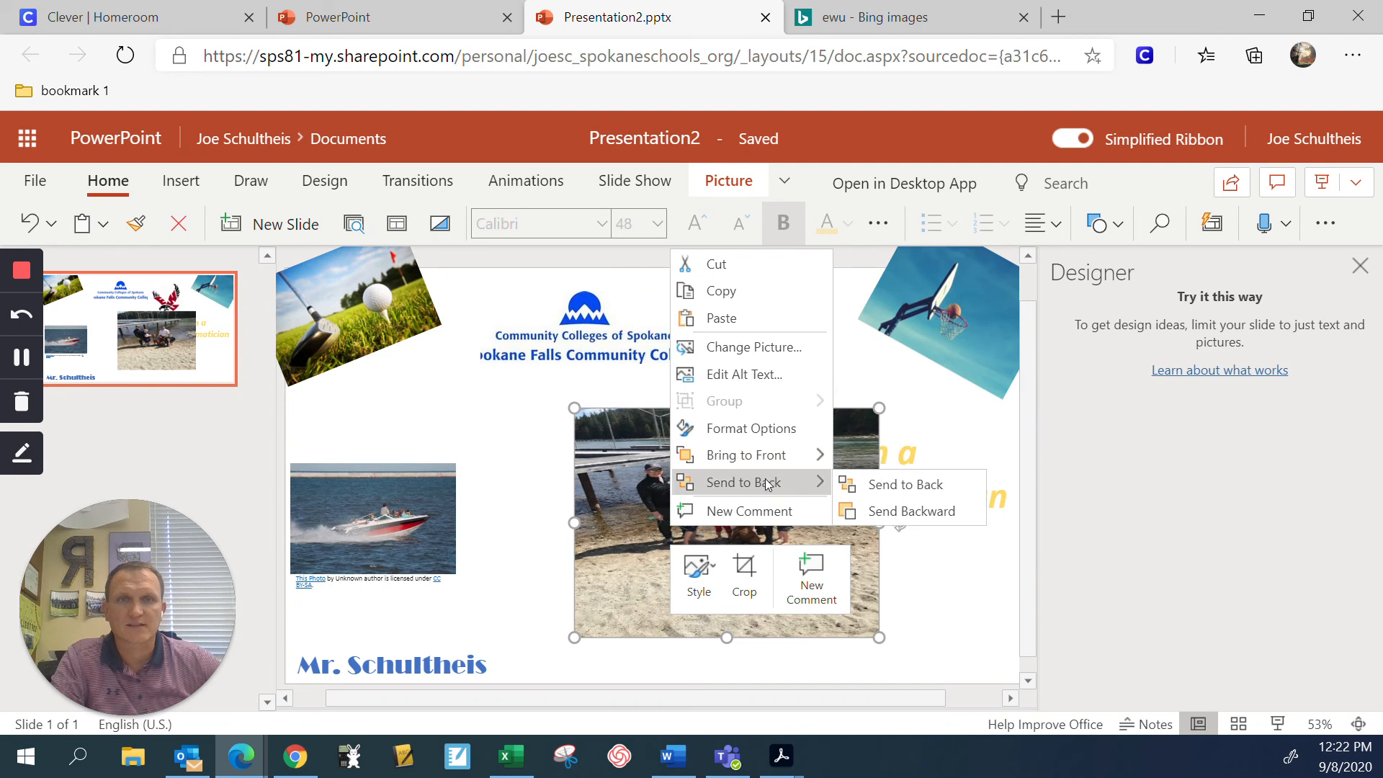
{"action": "left_click", "coordinate": [917, 492]}
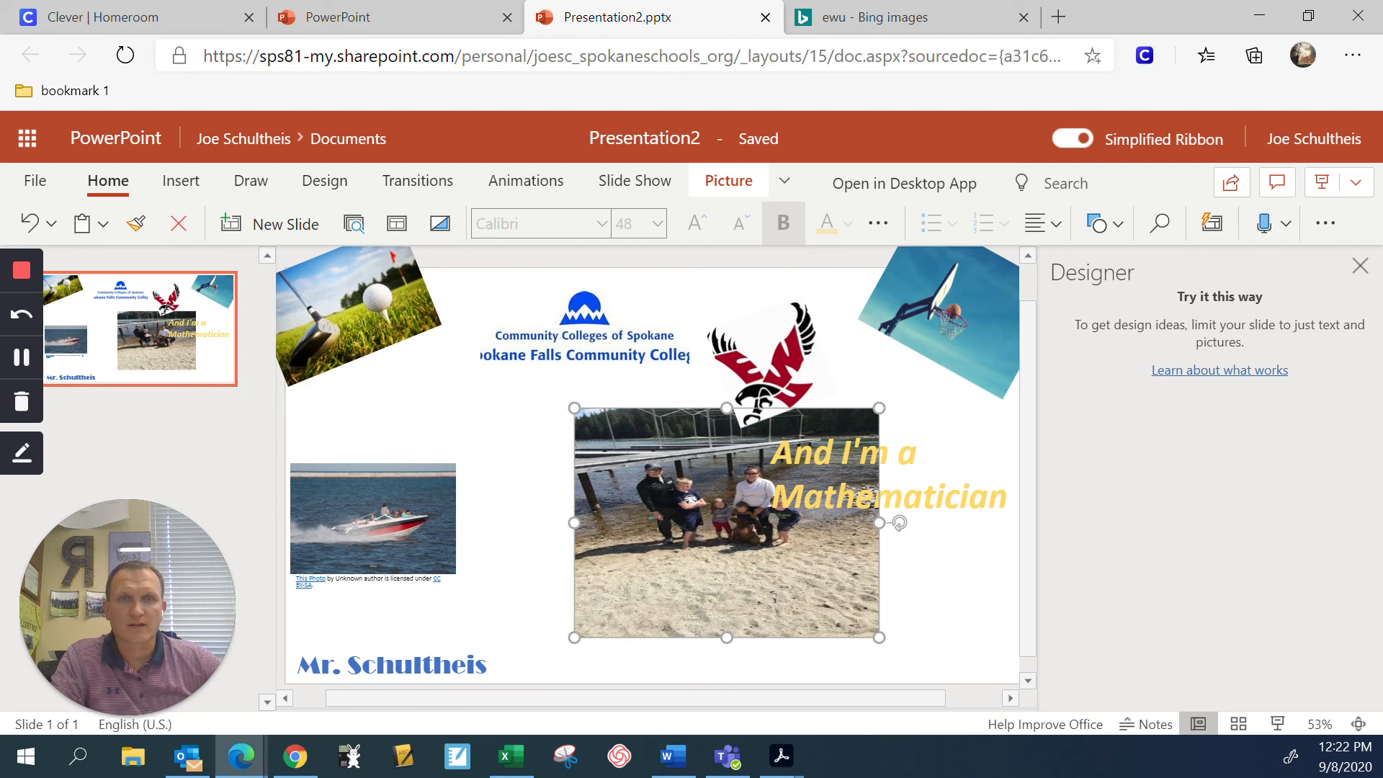
- Move the "And I'm a Mathematician" text box down over the family picture's lower right corner and color its text theme green
{"action": "left_click", "coordinate": [901, 471]}
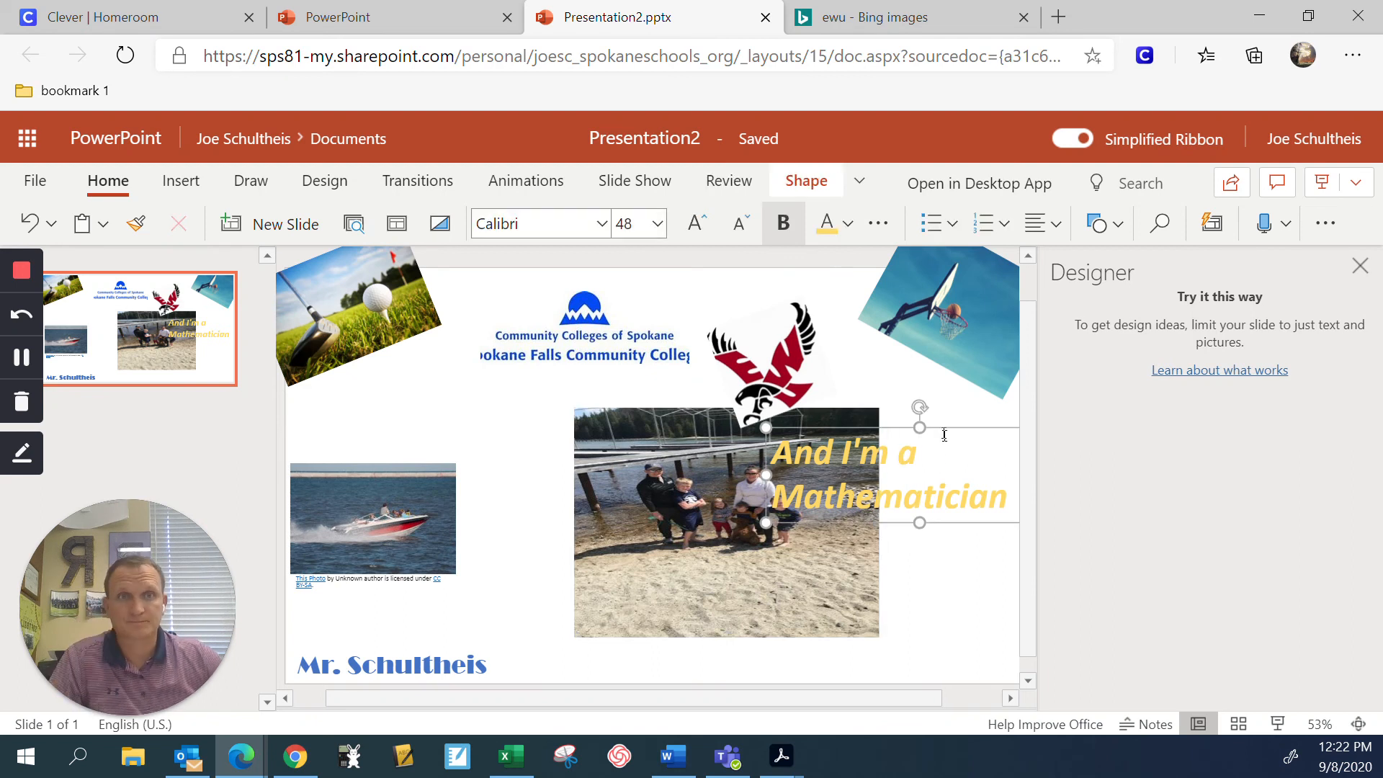
{"action": "left_click_drag", "start_coordinate": [942, 489], "coordinate": [915, 561]}
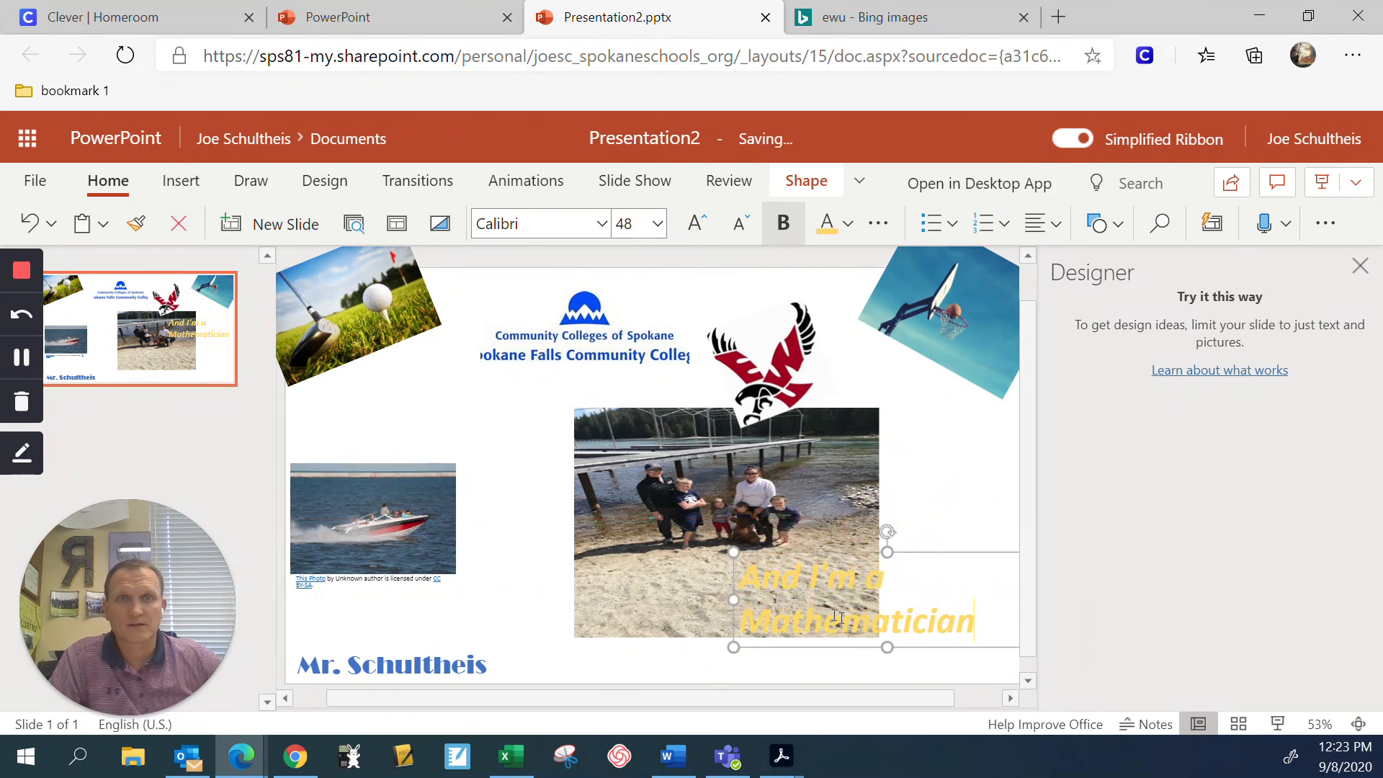
{"action": "left_click_drag", "start_coordinate": [975, 619], "coordinate": [746, 586]}
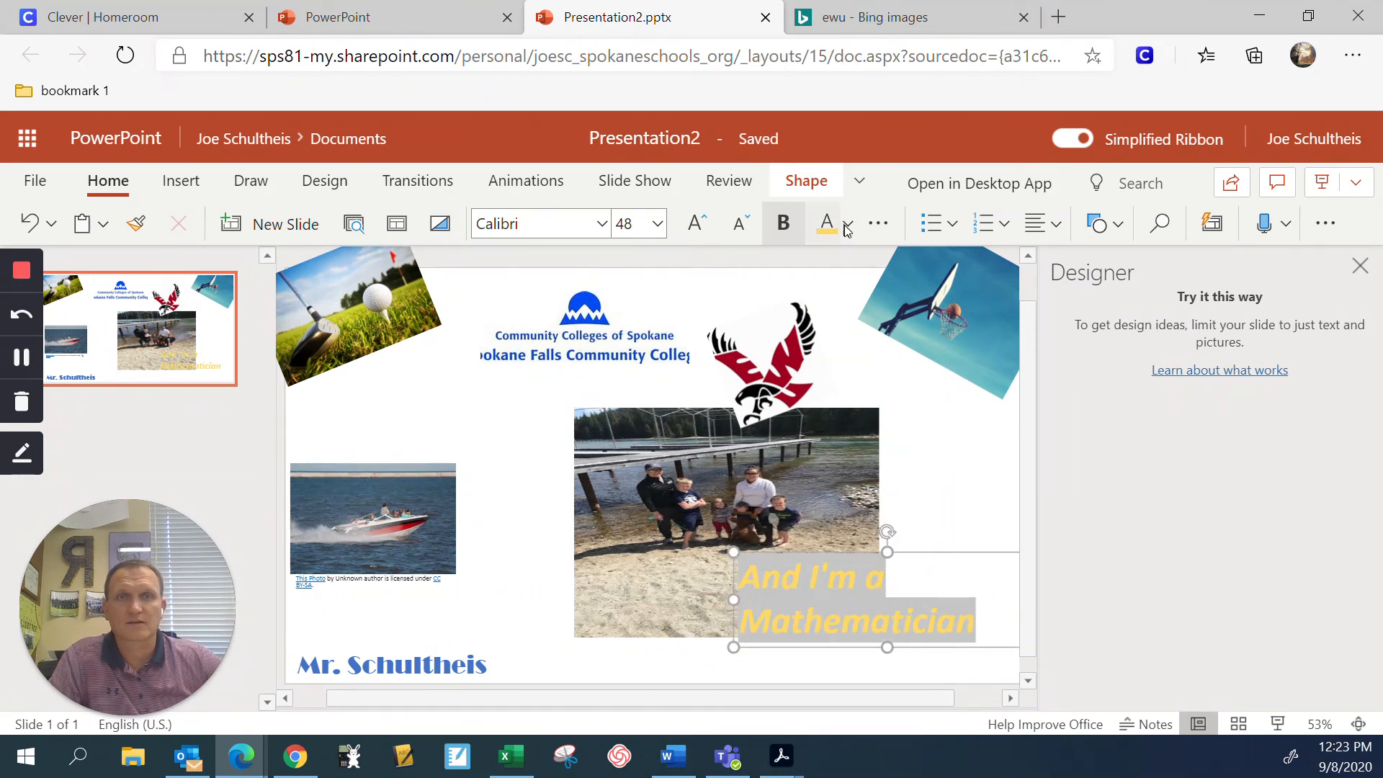
{"action": "left_click", "coordinate": [847, 223]}
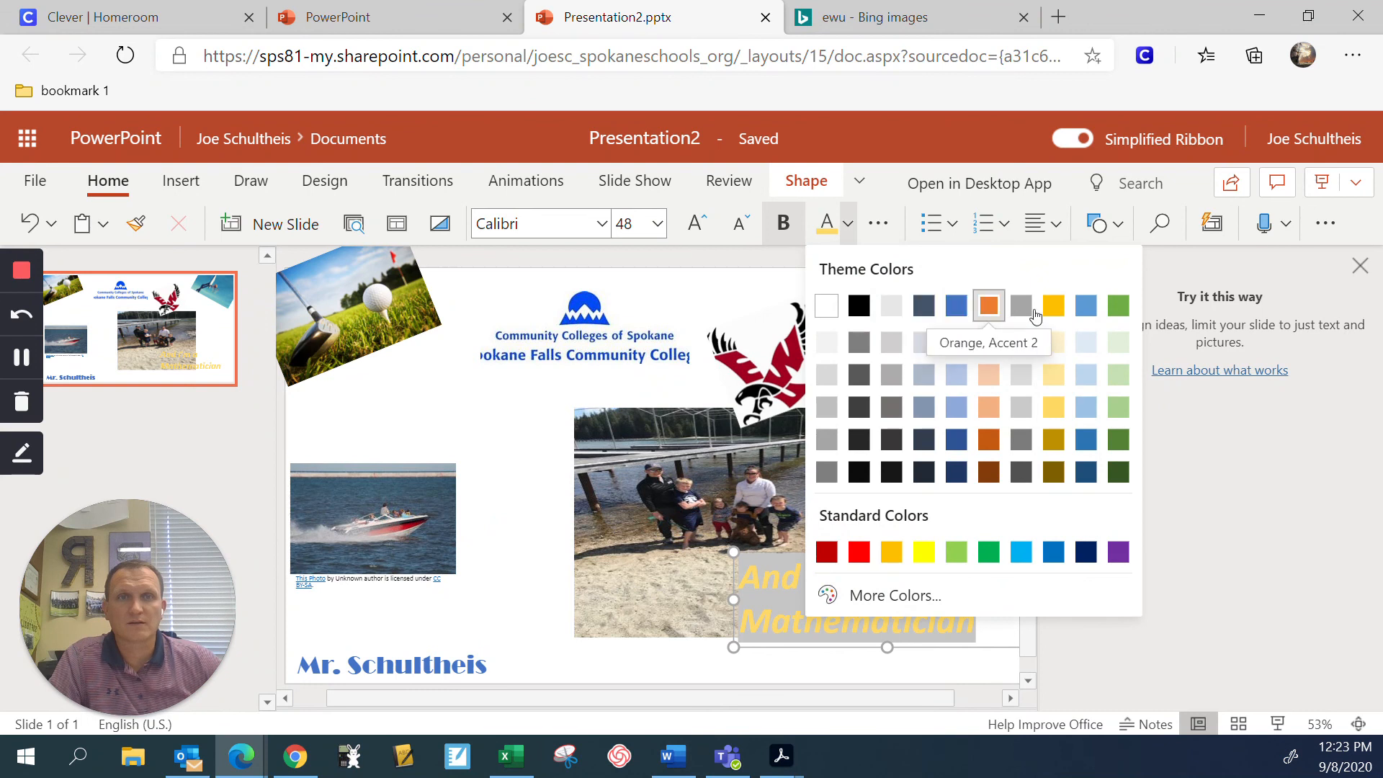
{"action": "left_click", "coordinate": [1117, 306]}
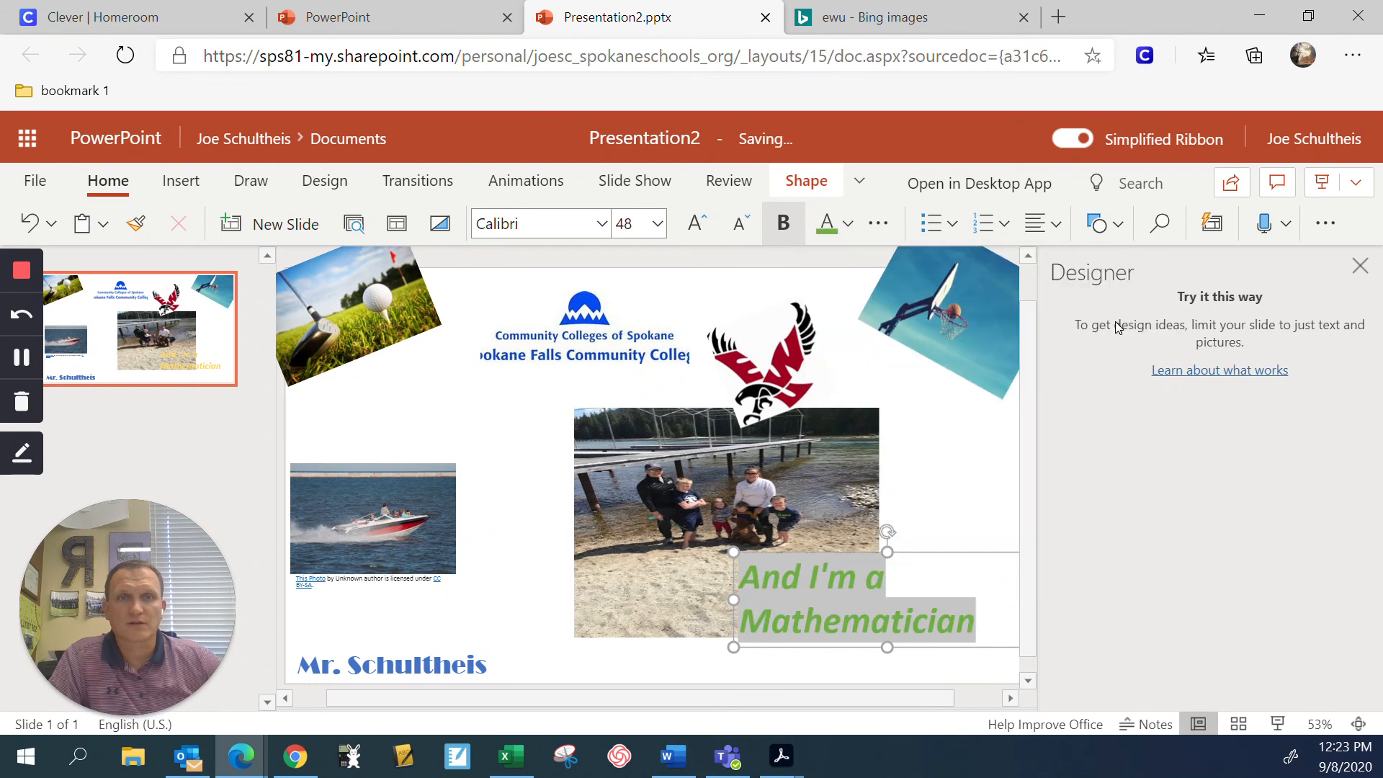
{"action": "left_click", "coordinate": [934, 480]}
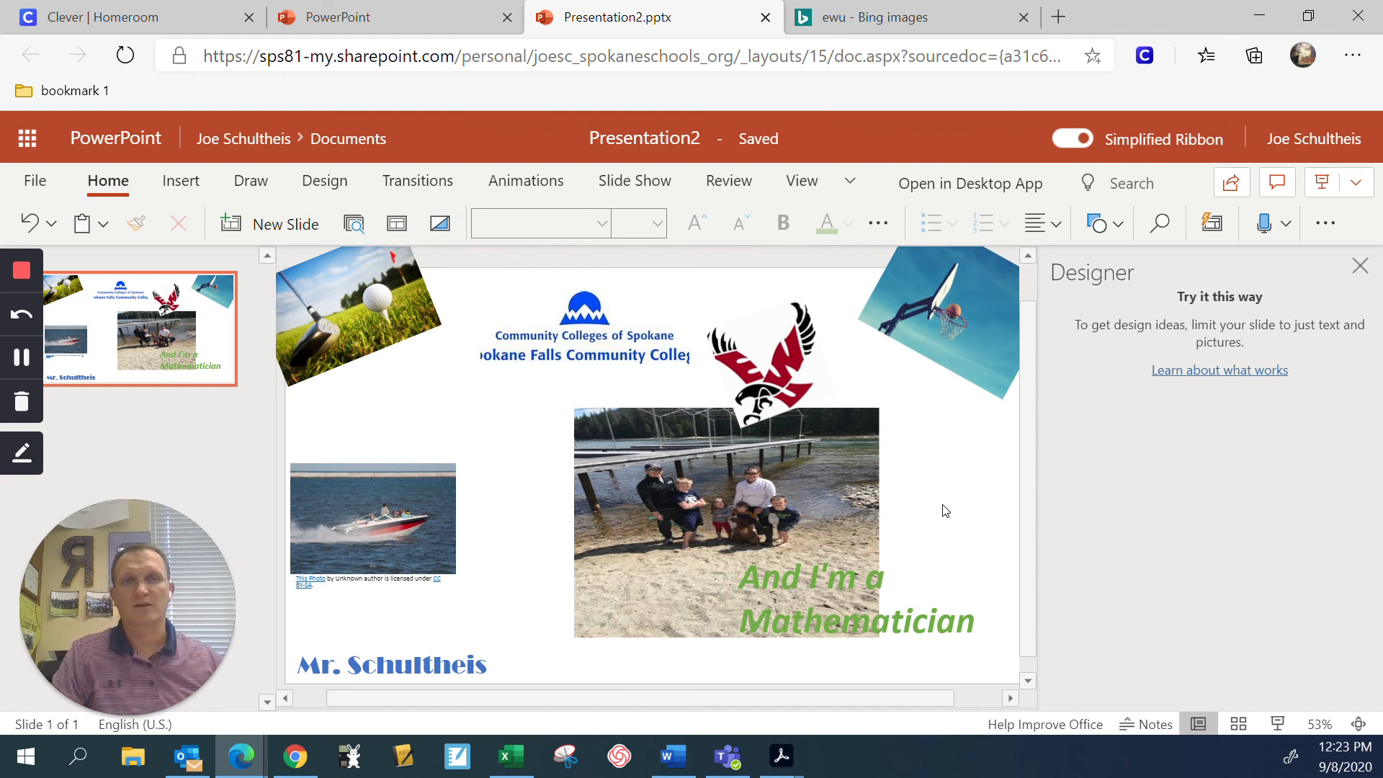
- Apply the wood-background design theme and rename the presentation with the author's surname followed by "Collage"
{"action": "left_click", "coordinate": [333, 186]}
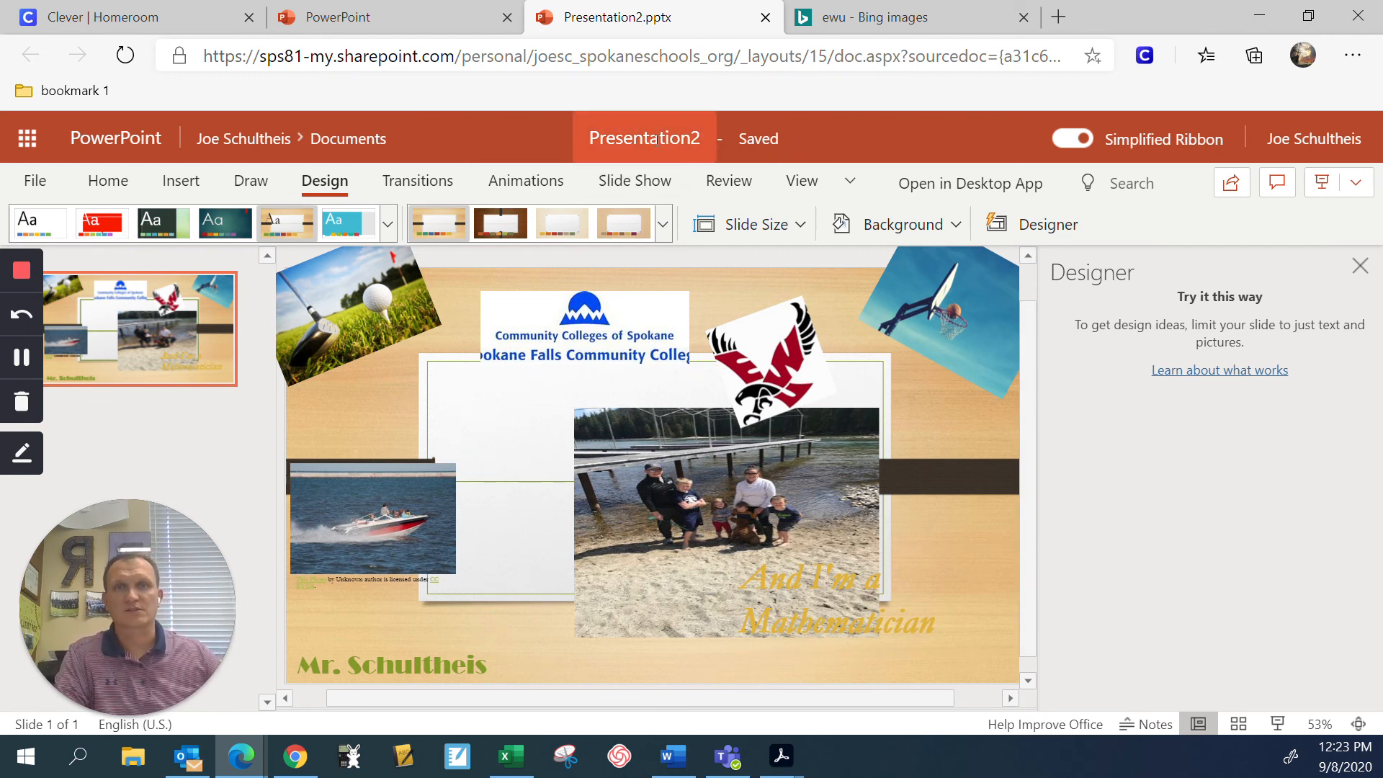
{"action": "left_click", "coordinate": [687, 133]}
{"action": "type", "text": "S"}
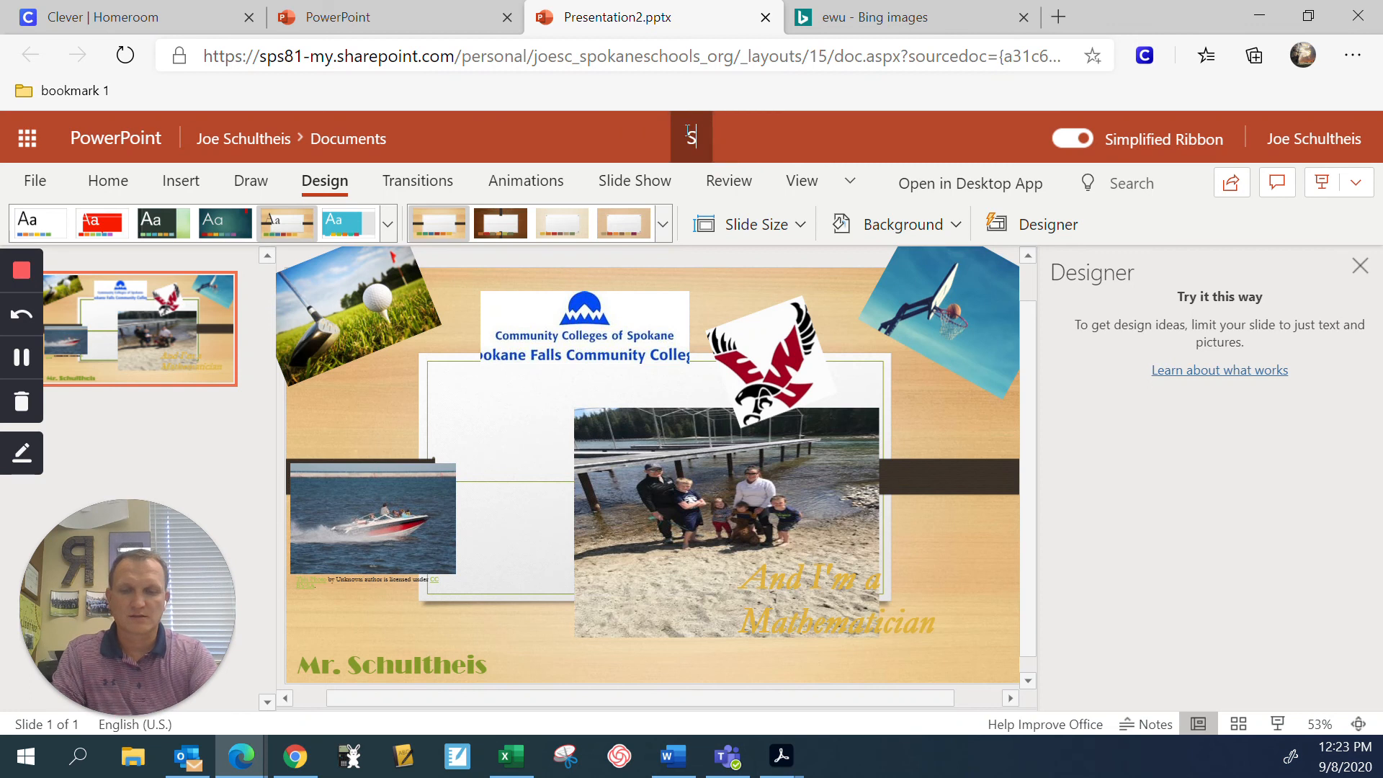
{"action": "type", "text": "chultheis Collgage"}
{"action": "key", "text": "BackSpace"}
{"action": "key", "text": "BackSpace"}
{"action": "key", "text": "BackSpace"}
{"action": "key", "text": "BackSpace"}
{"action": "type", "text": "age"}
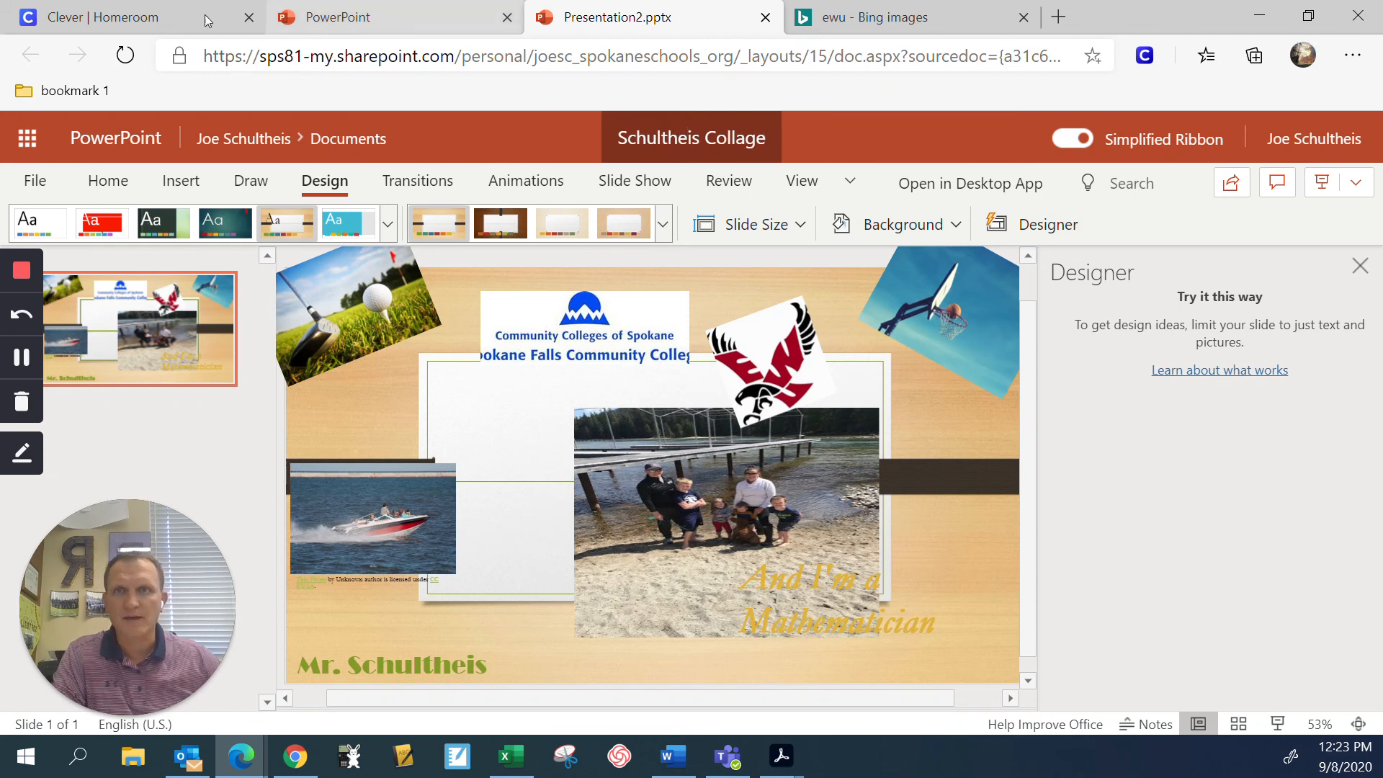
- Switch to Teams, start adding work to the Collage Powerpoint assignment, and look through the OneDrive files
{"action": "left_click", "coordinate": [730, 770]}
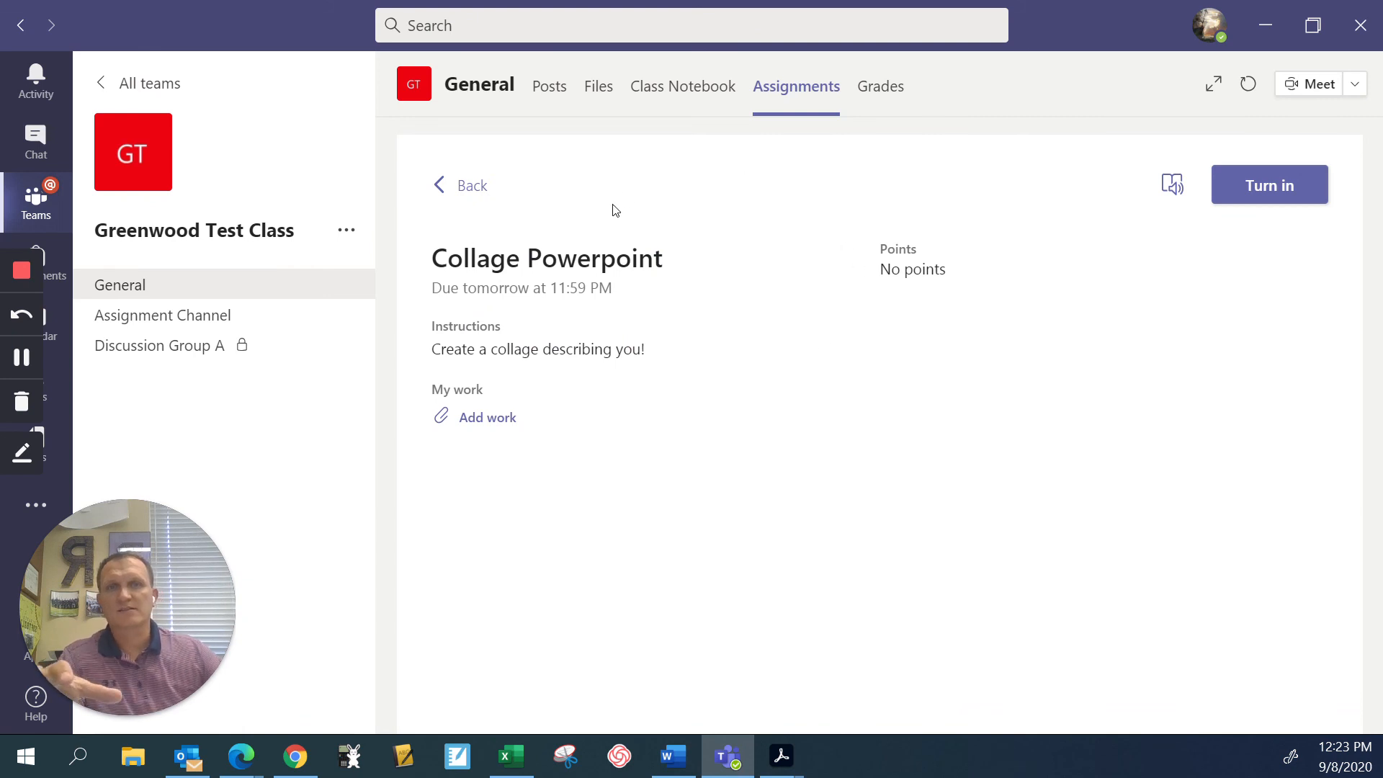
{"action": "left_click", "coordinate": [498, 421]}
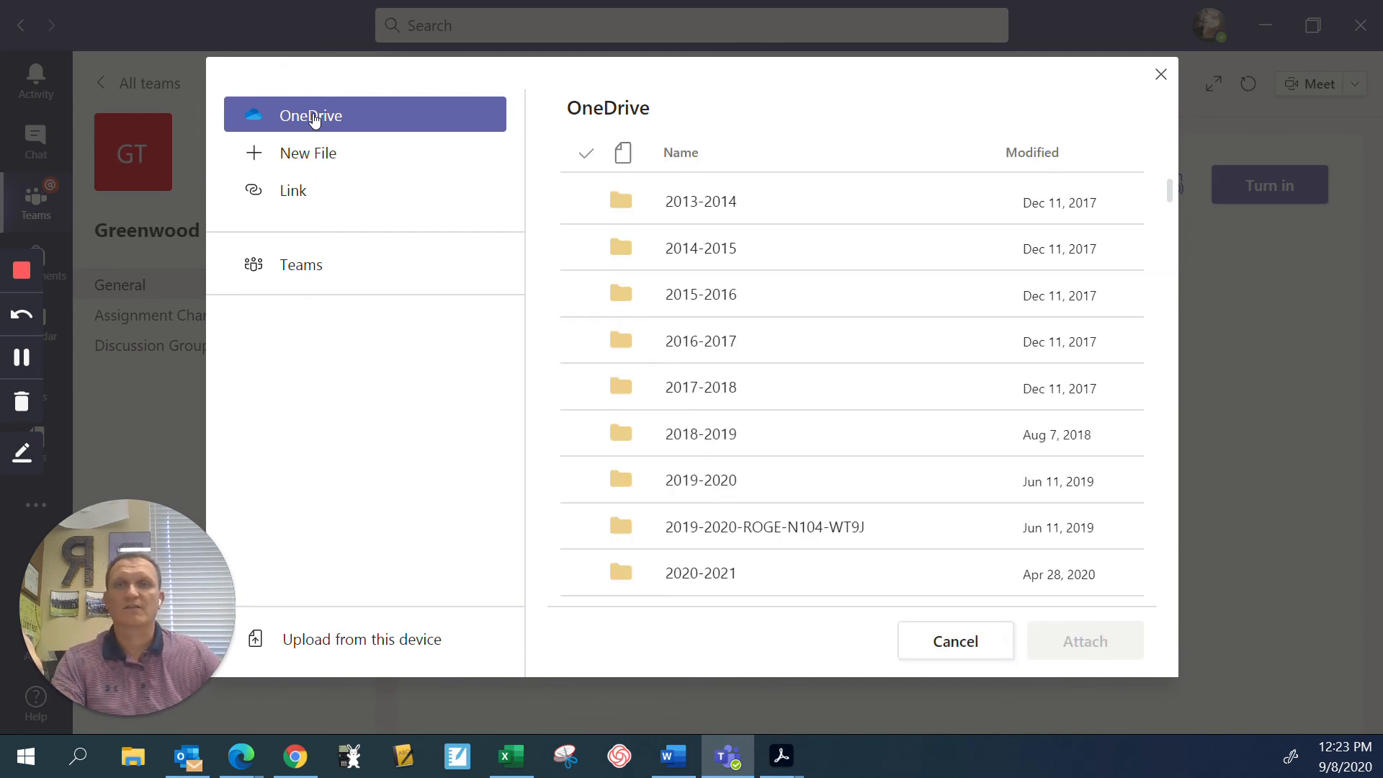
{"action": "scroll", "coordinate": [905, 342], "scroll_direction": "down", "scroll_amount": 12}
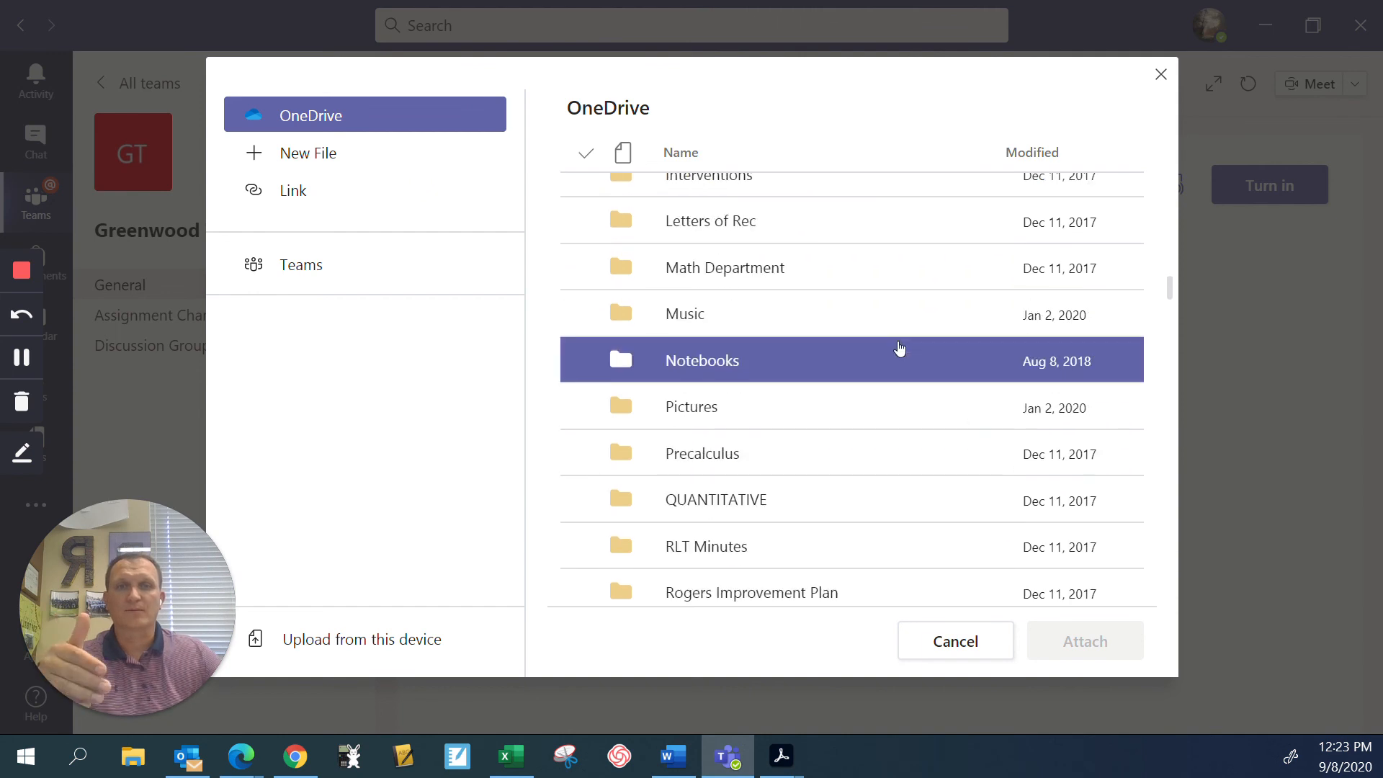
{"action": "scroll", "coordinate": [899, 349], "scroll_direction": "down", "scroll_amount": 5}
{"action": "scroll", "coordinate": [895, 345], "scroll_direction": "down", "scroll_amount": 5}
{"action": "scroll", "coordinate": [893, 351], "scroll_direction": "down", "scroll_amount": 10}
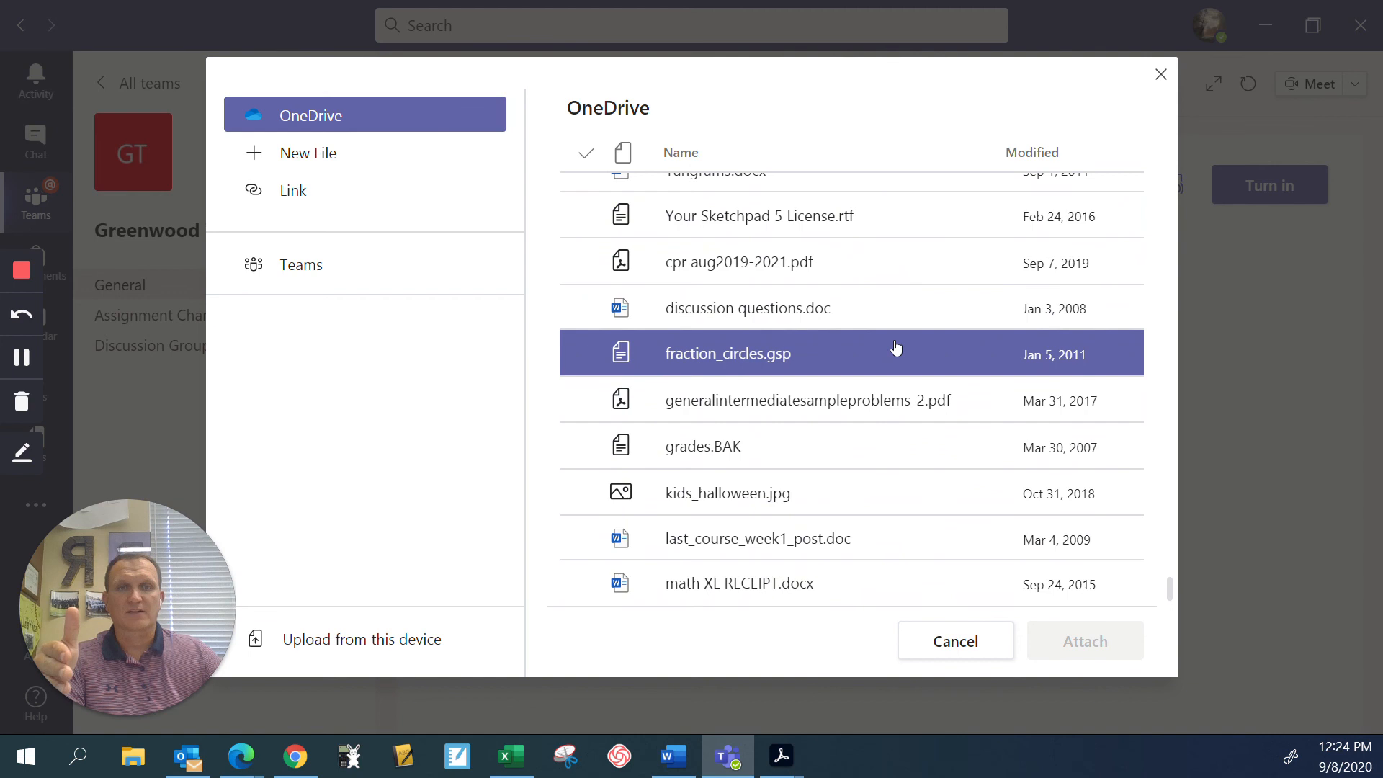
{"action": "scroll", "coordinate": [896, 348], "scroll_direction": "up", "scroll_amount": 20}
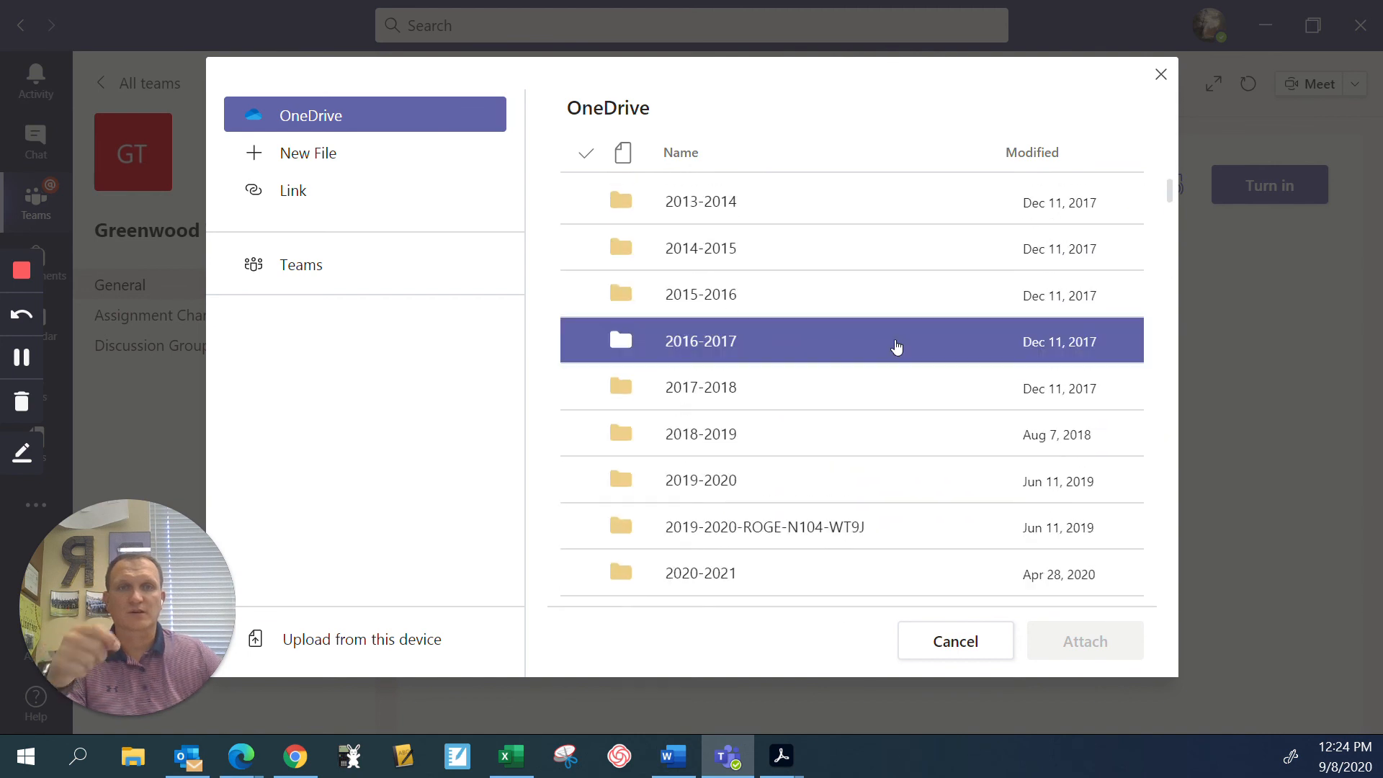
- Start a link attachment for the assignment and set its display text to the author's surname followed by "Collage"
{"action": "left_click", "coordinate": [301, 201]}
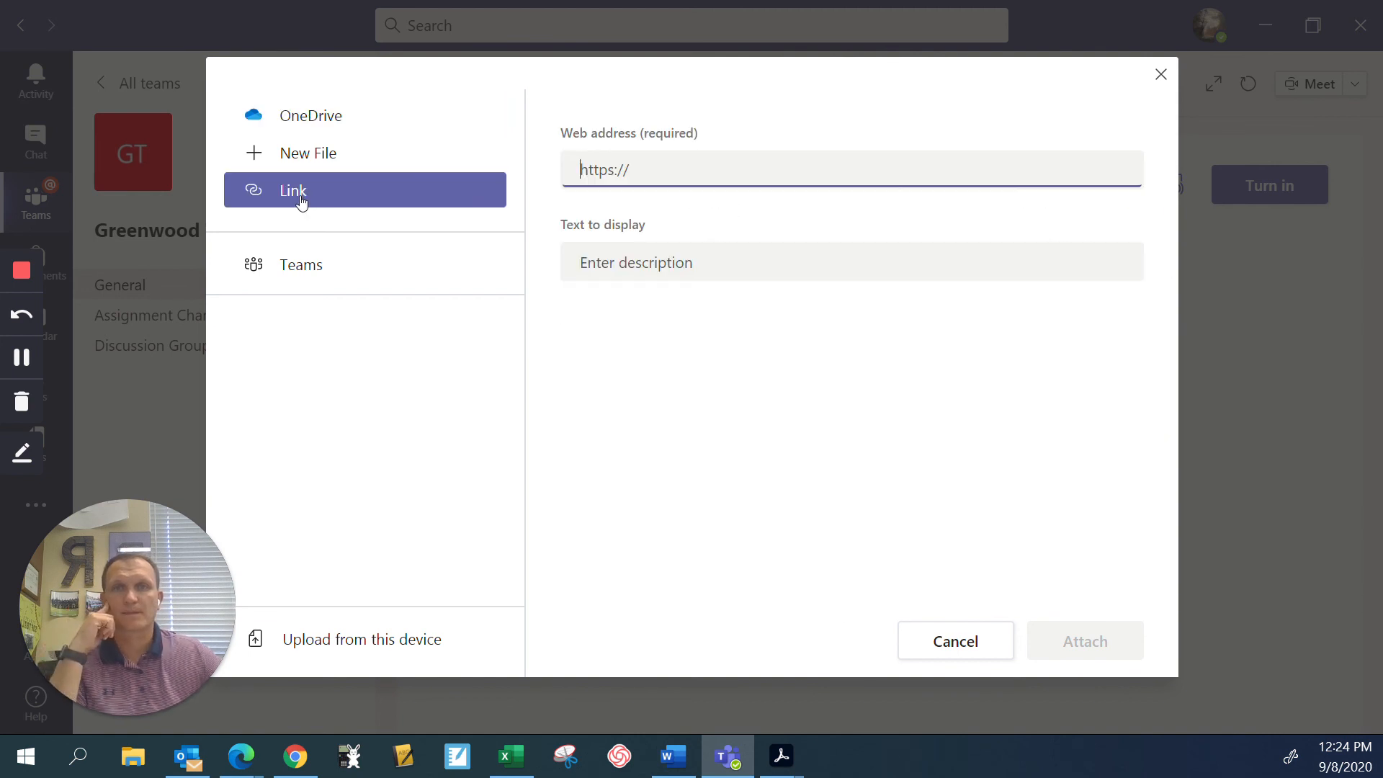
{"action": "left_click", "coordinate": [581, 169]}
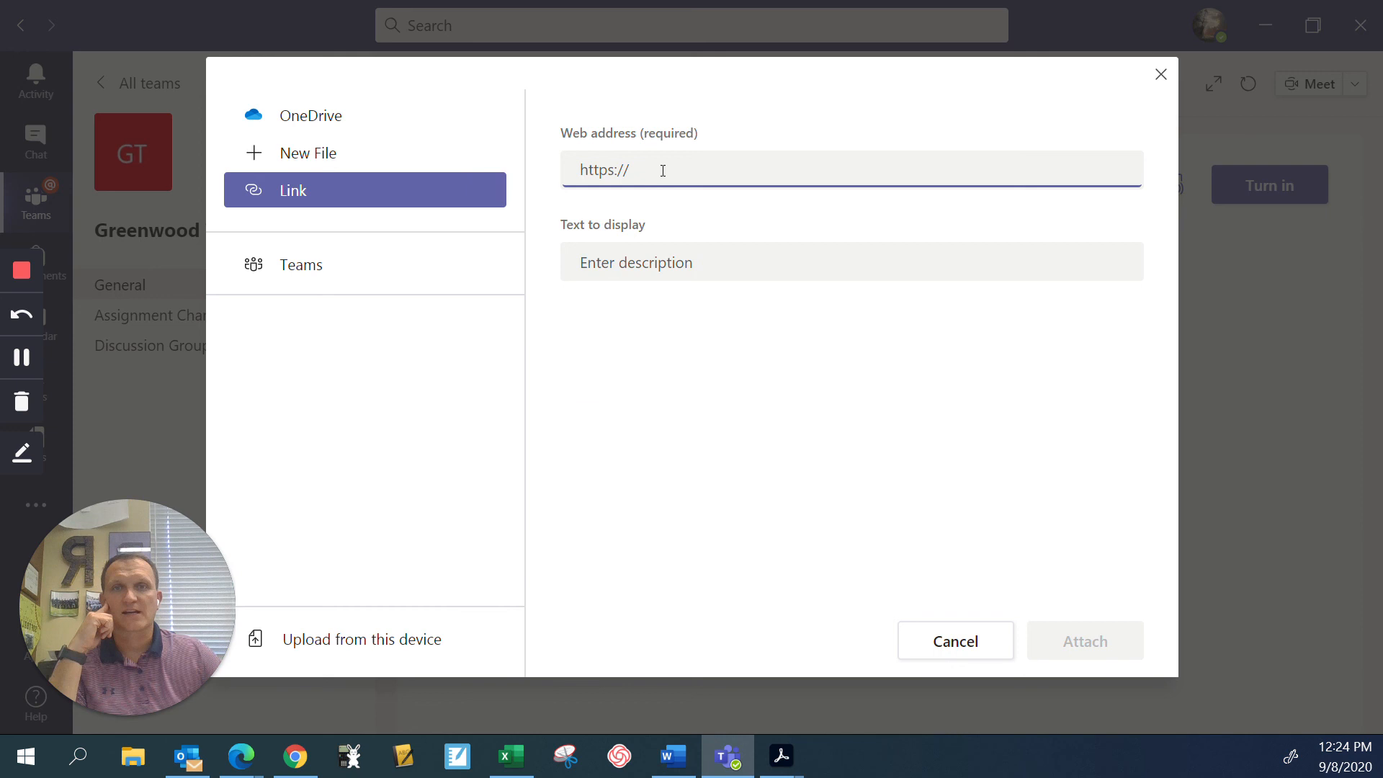
{"action": "left_click", "coordinate": [669, 263]}
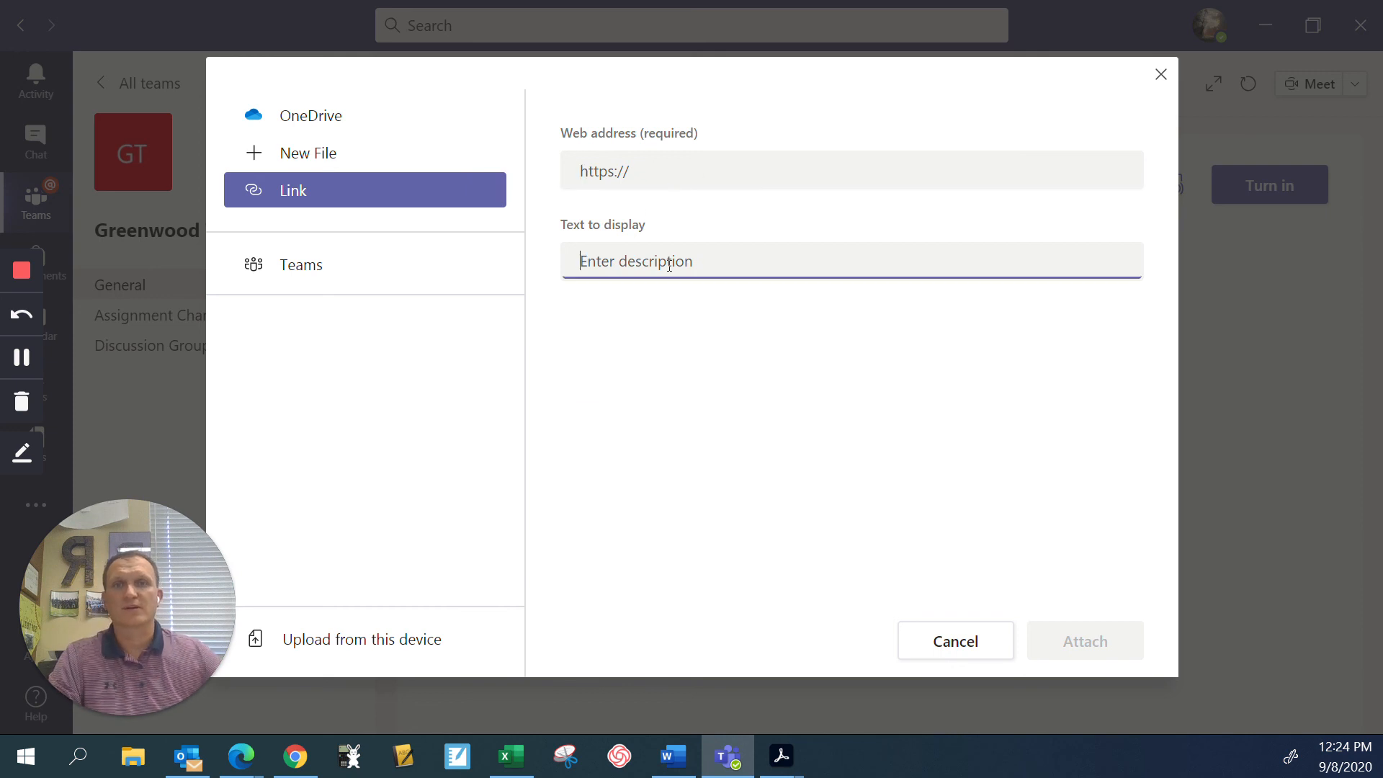
{"action": "type", "text": "SChu"}
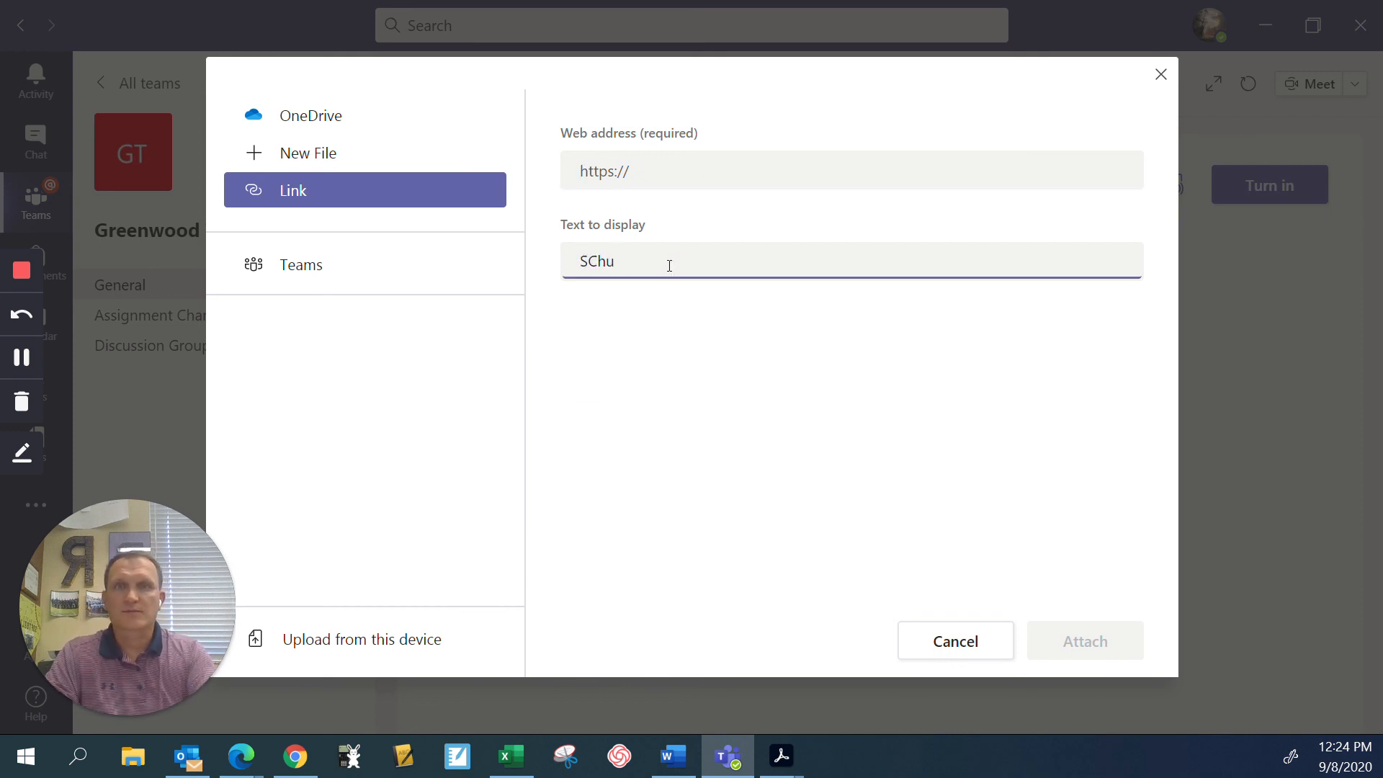
{"action": "key", "text": "BackSpace"}
{"action": "type", "text": "Schultheis Collage"}
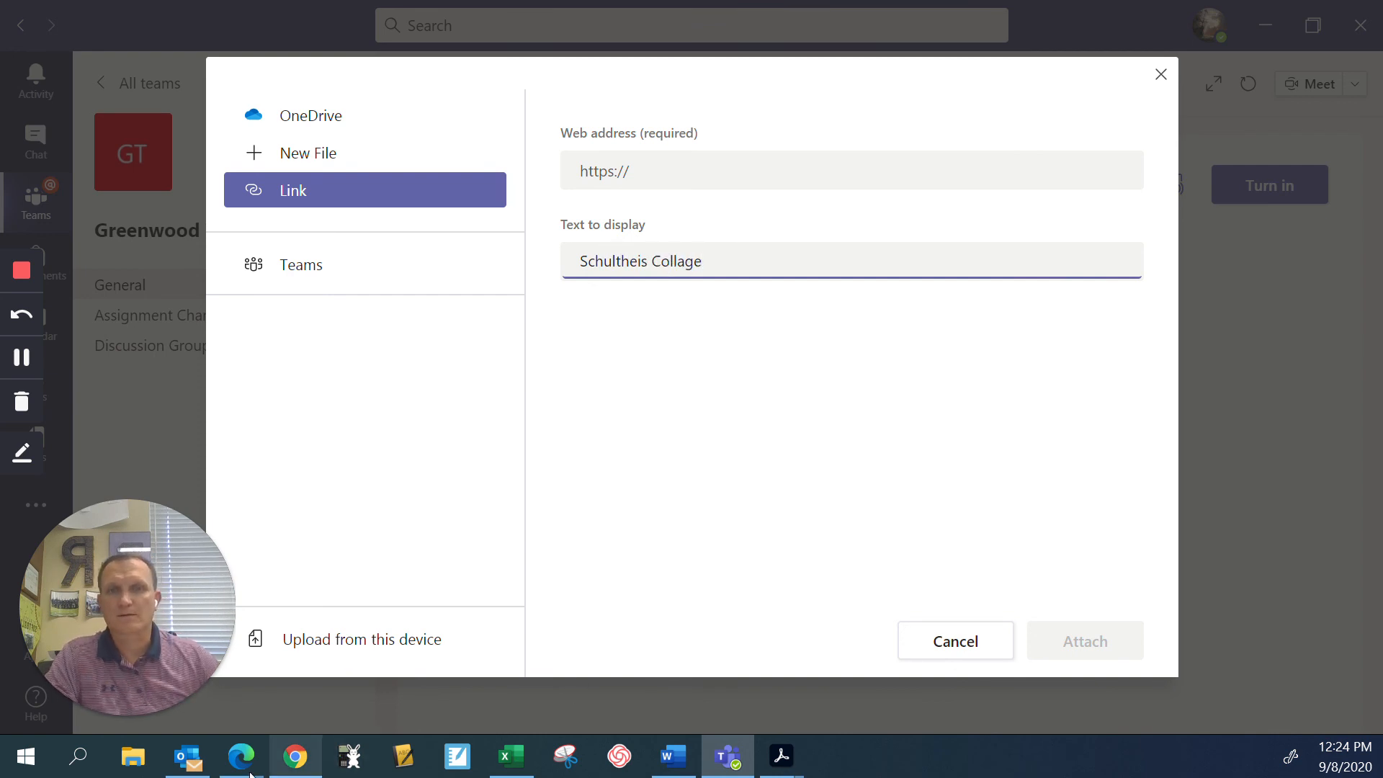
- Switch to the collage presentation in PowerPoint online and copy its sharing link with "Anyone with the link can view" access
{"action": "mouse_move", "coordinate": [251, 772]}
{"action": "left_click", "coordinate": [326, 697]}
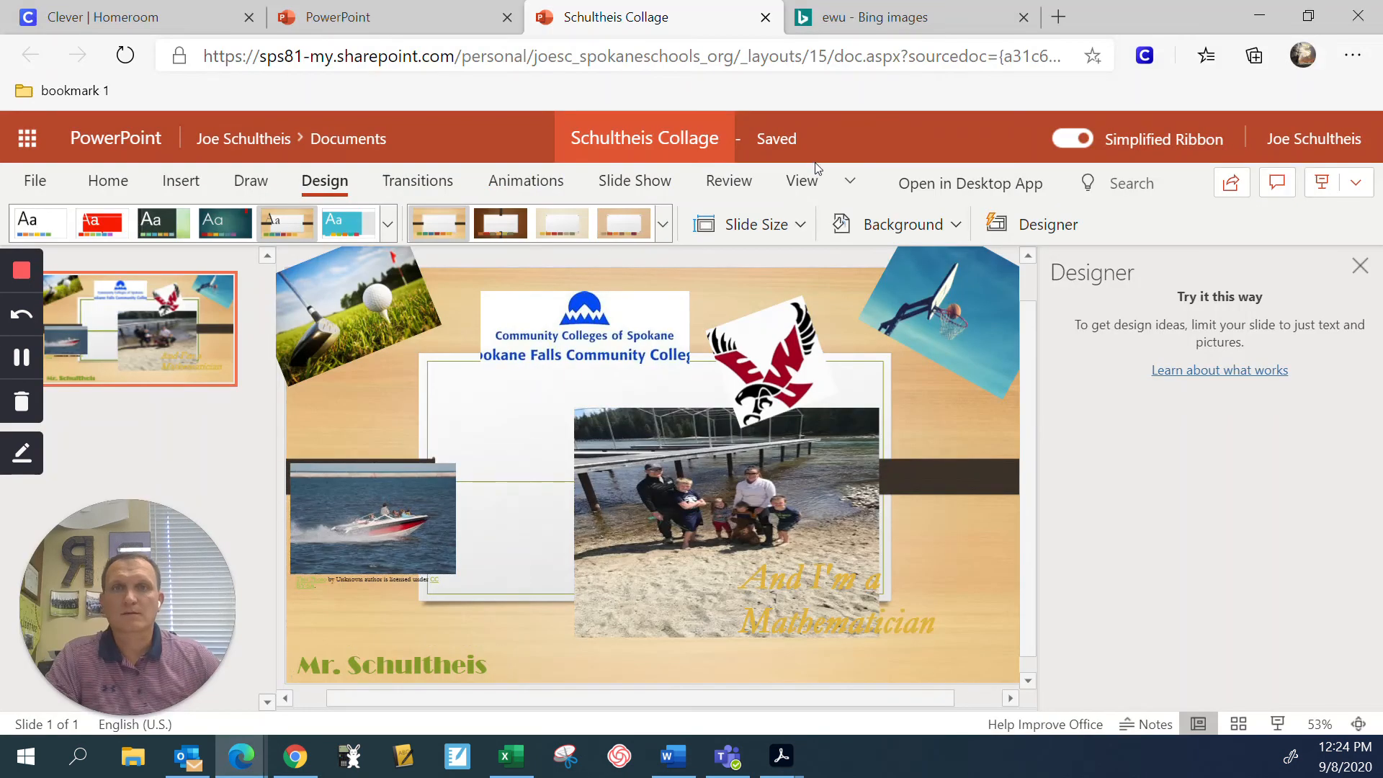
{"action": "left_click", "coordinate": [1231, 185]}
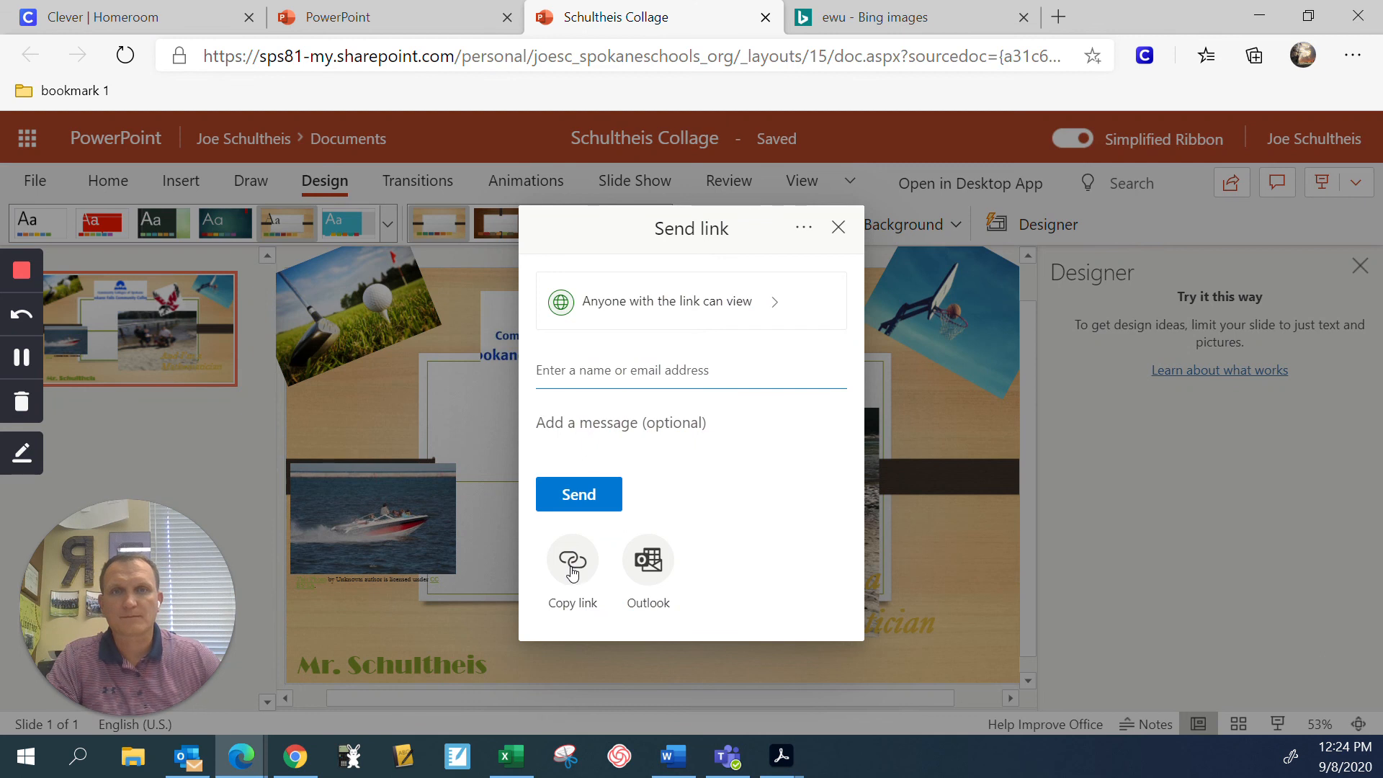
{"action": "left_click", "coordinate": [573, 563]}
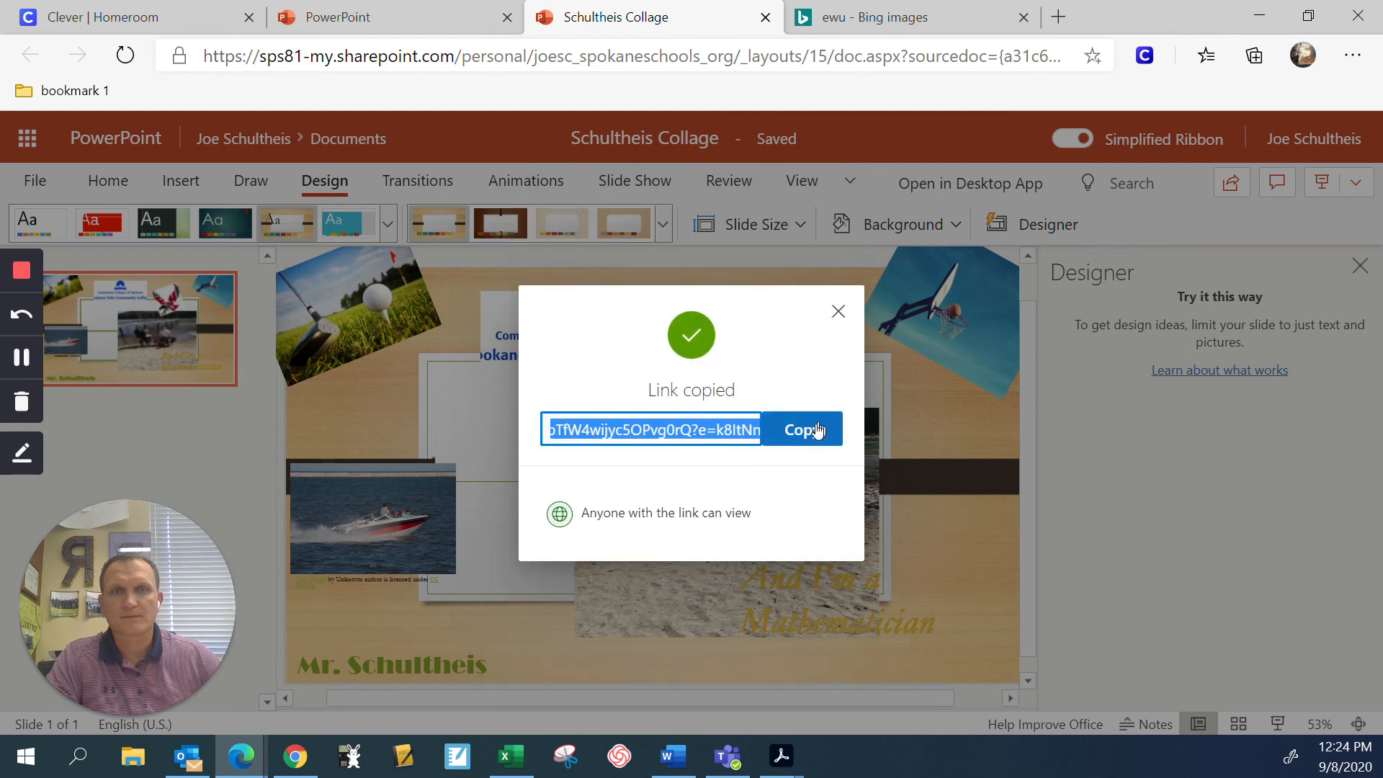
{"action": "left_click", "coordinate": [803, 435]}
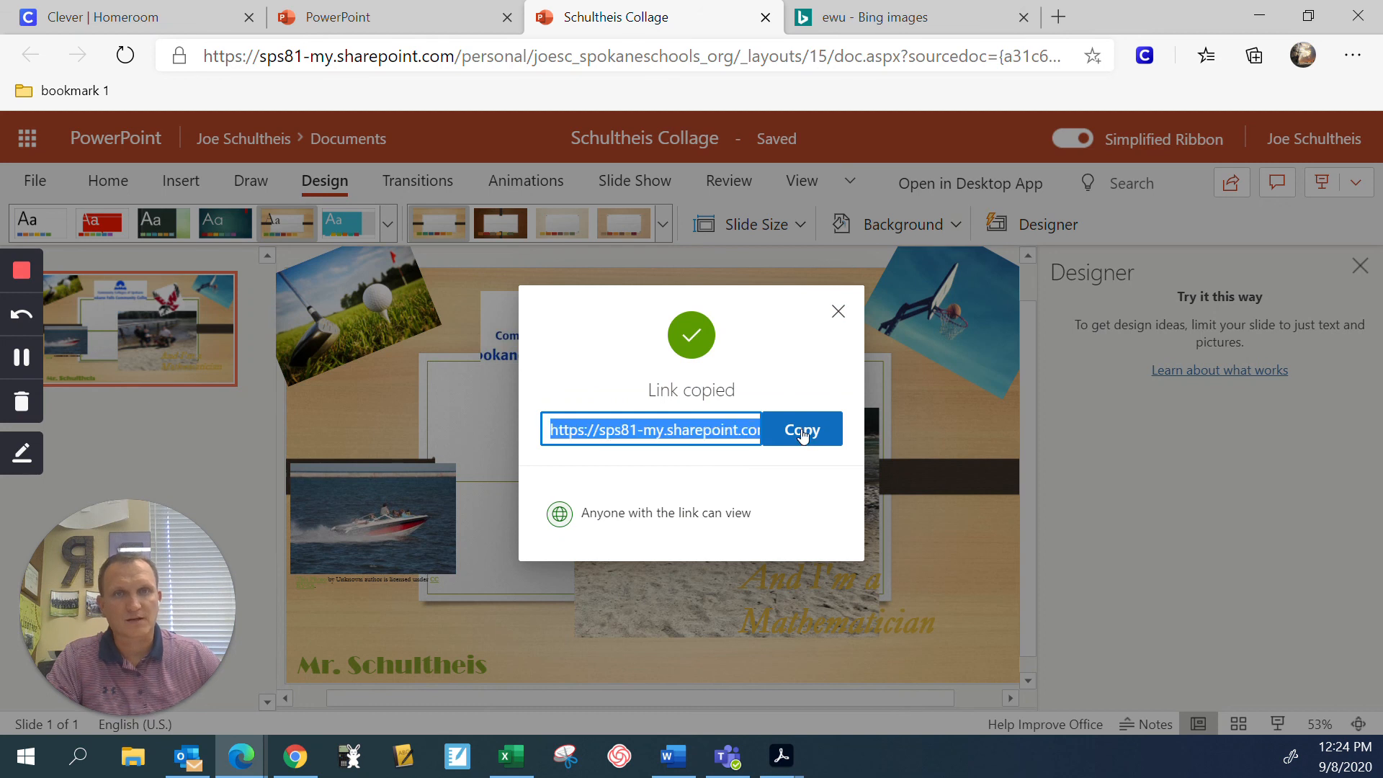
{"action": "left_click", "coordinate": [929, 22]}
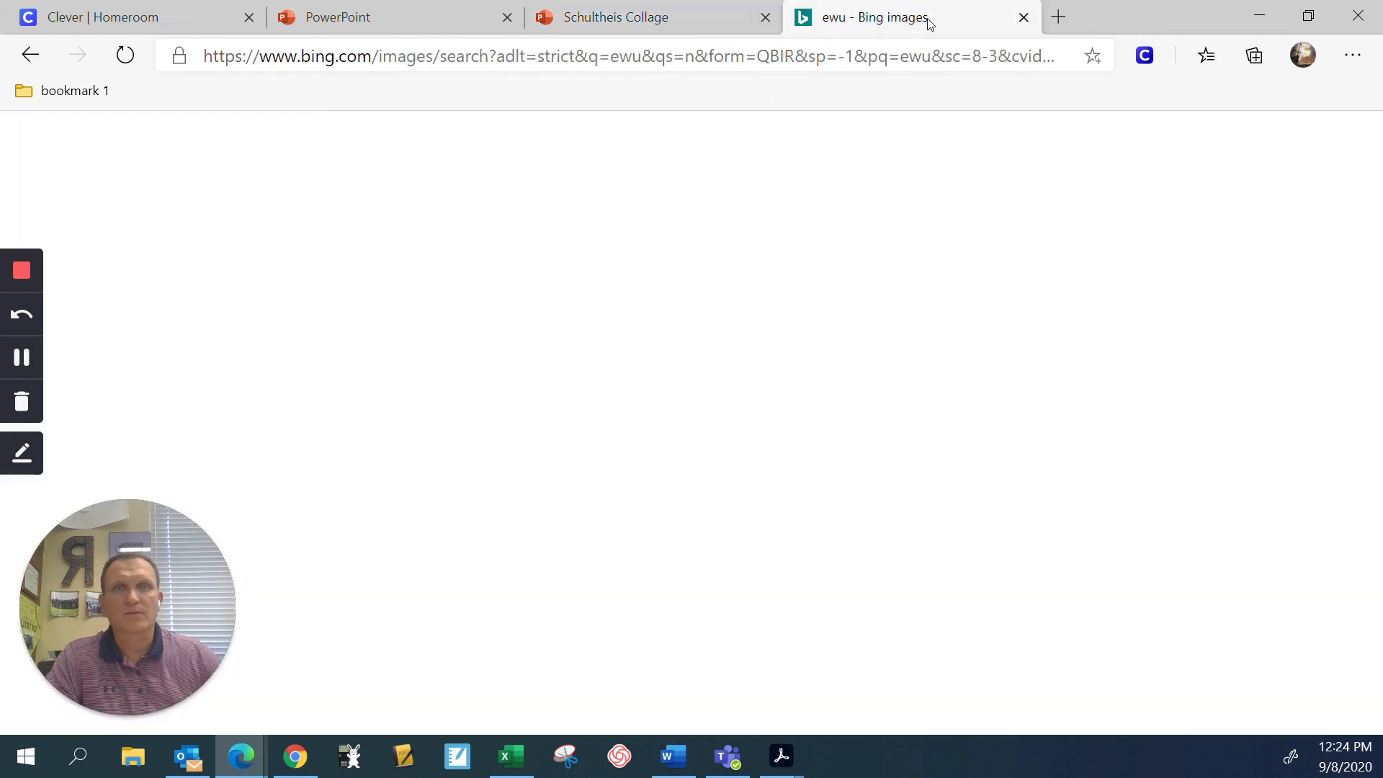
- Switch back to Teams, attach the copied sharing link as the web address, and turn in the Collage Powerpoint assignment
{"action": "left_click", "coordinate": [727, 756]}
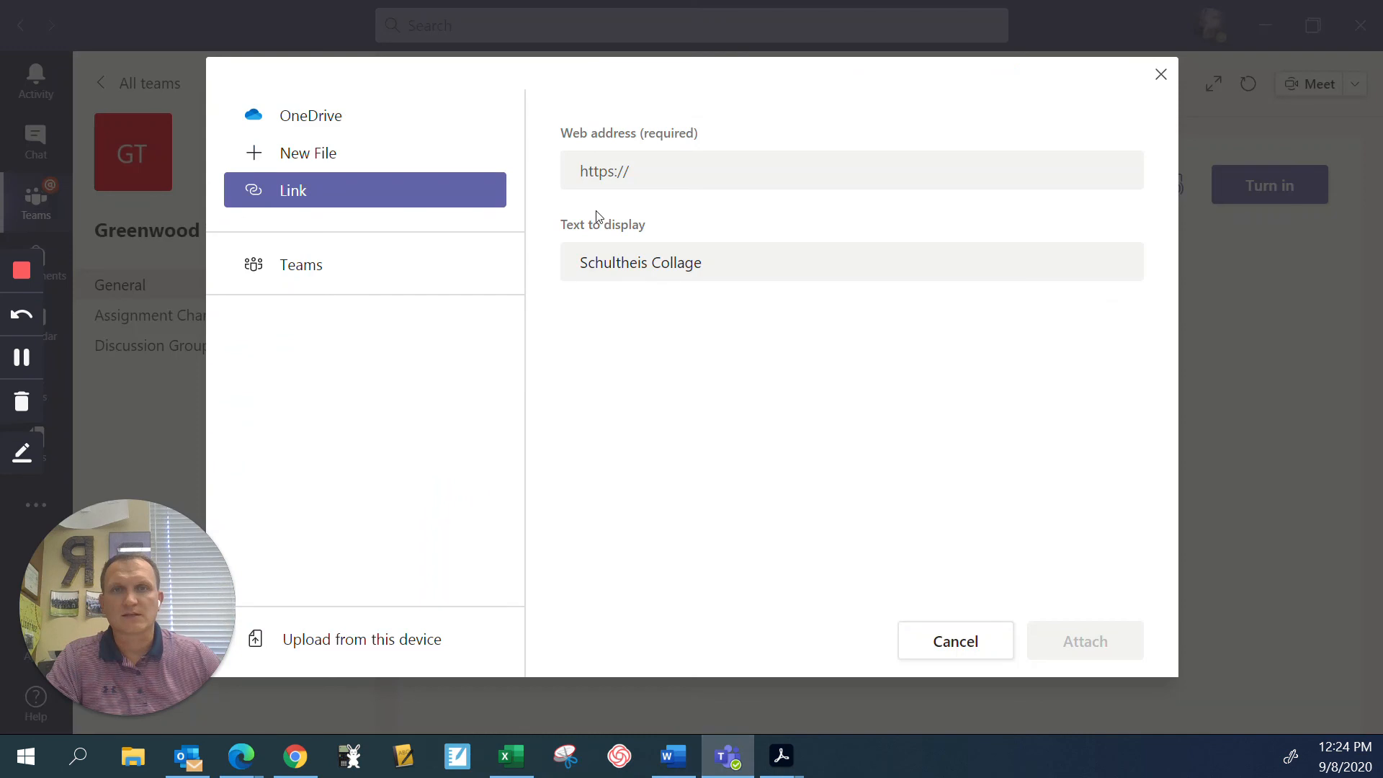
{"action": "left_click", "coordinate": [628, 171]}
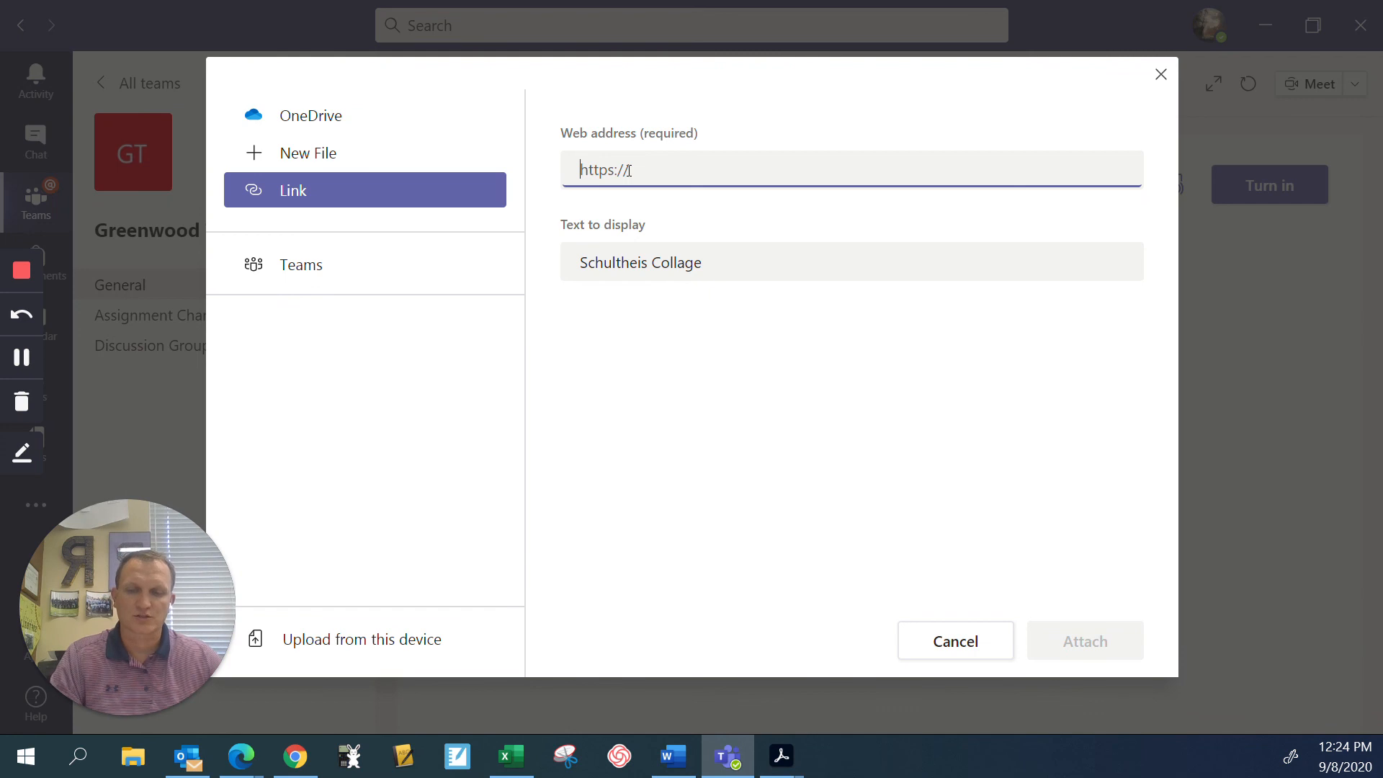
{"action": "key", "text": "ctrl+v"}
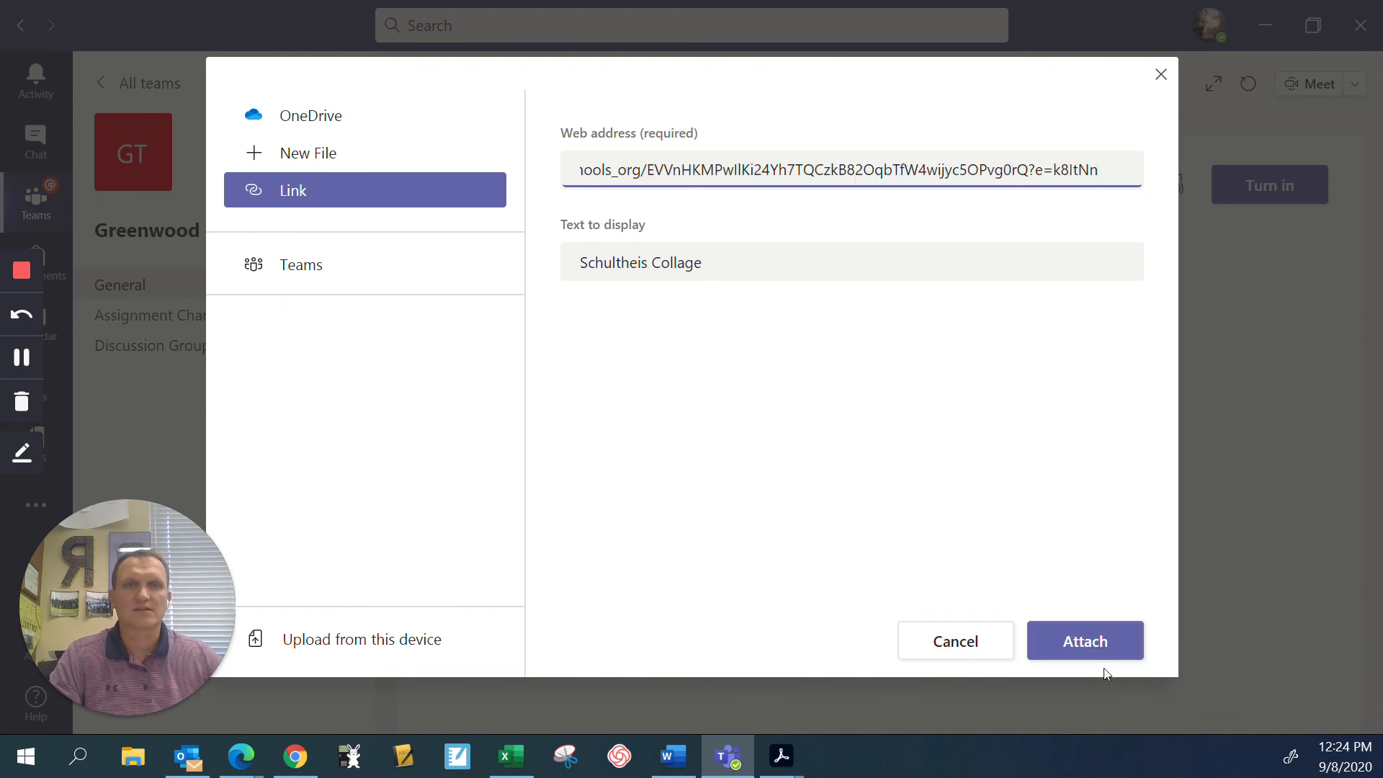
{"action": "left_click", "coordinate": [1087, 642]}
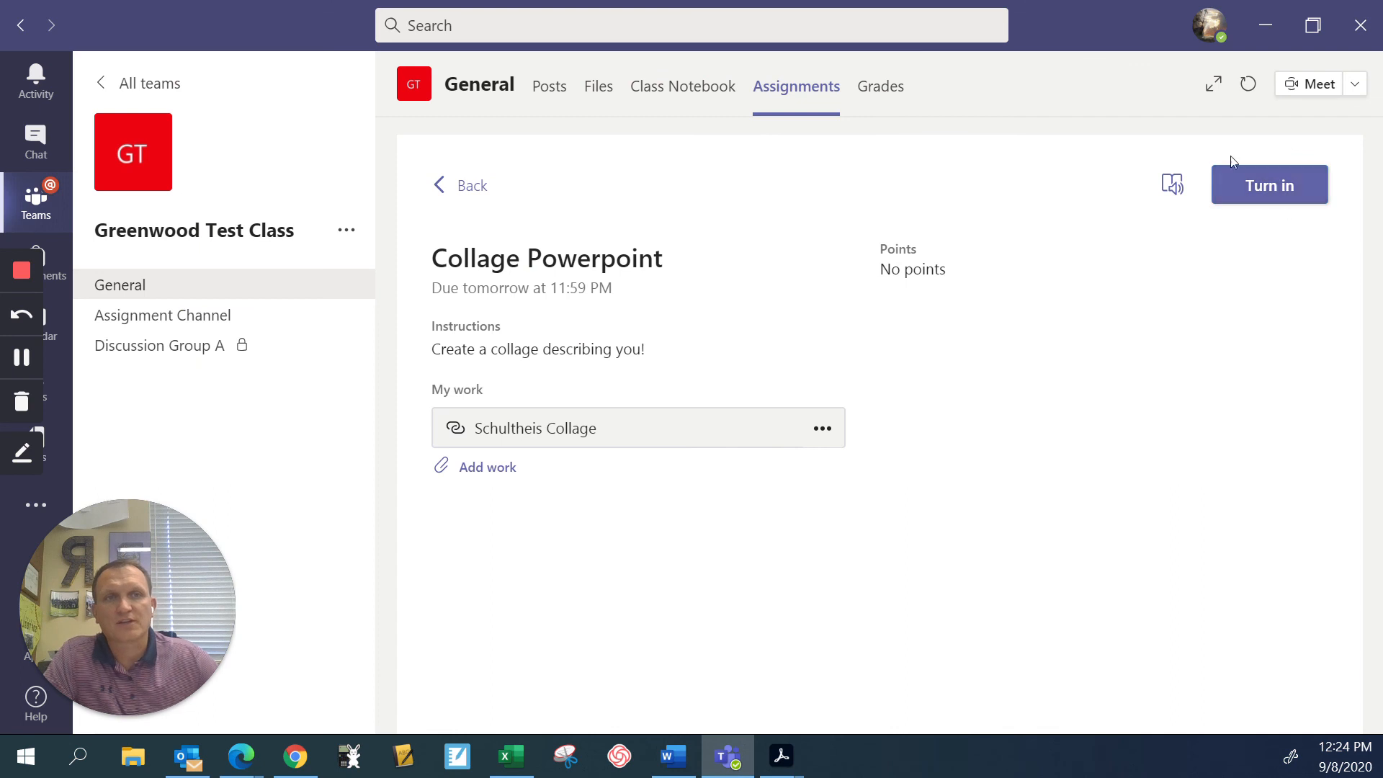
{"action": "left_click", "coordinate": [1273, 188]}
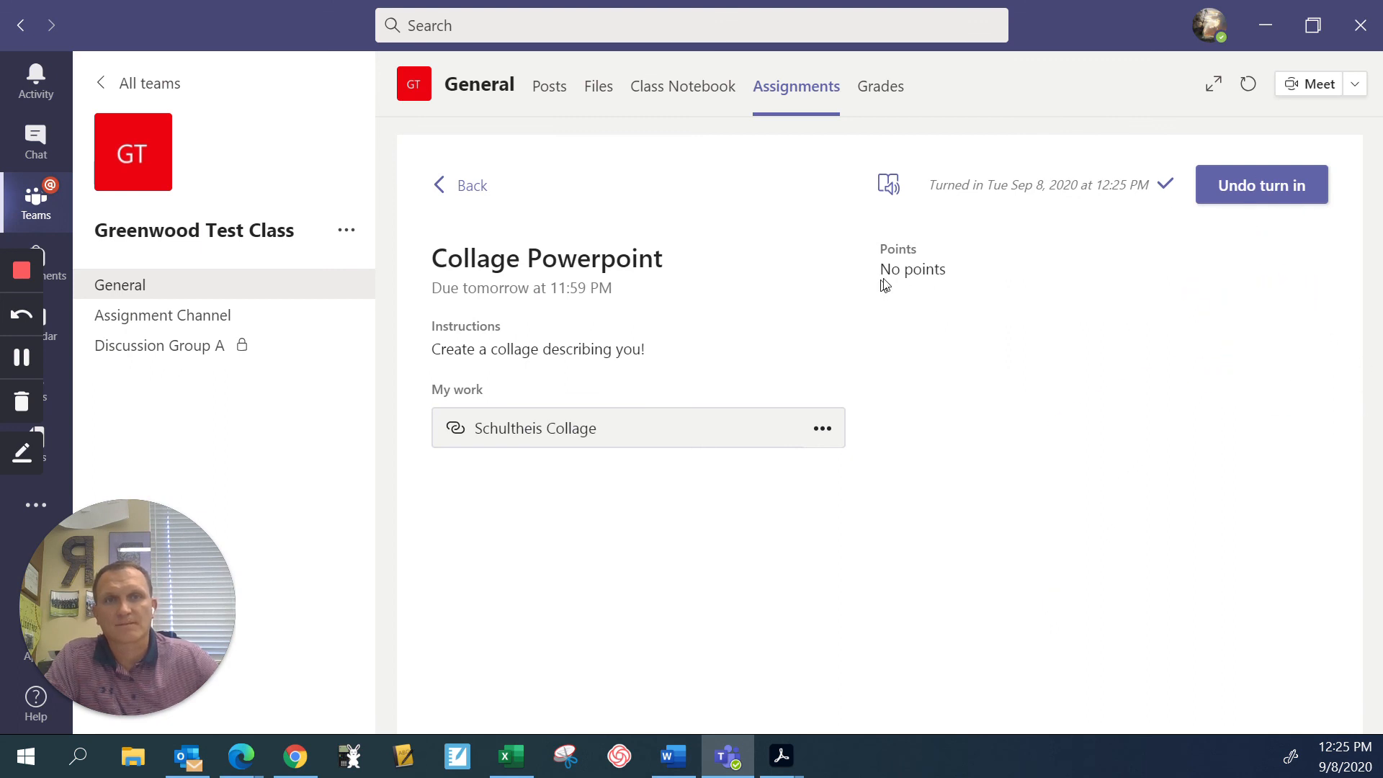
{"action": "mouse_move", "coordinate": [870, 271]}
{"action": "left_mouse_down"}
{"action": "mouse_move", "coordinate": [945, 271]}
{"action": "mouse_move", "coordinate": [861, 271]}
{"action": "left_mouse_up"}
{"action": "left_click", "coordinate": [946, 270]}
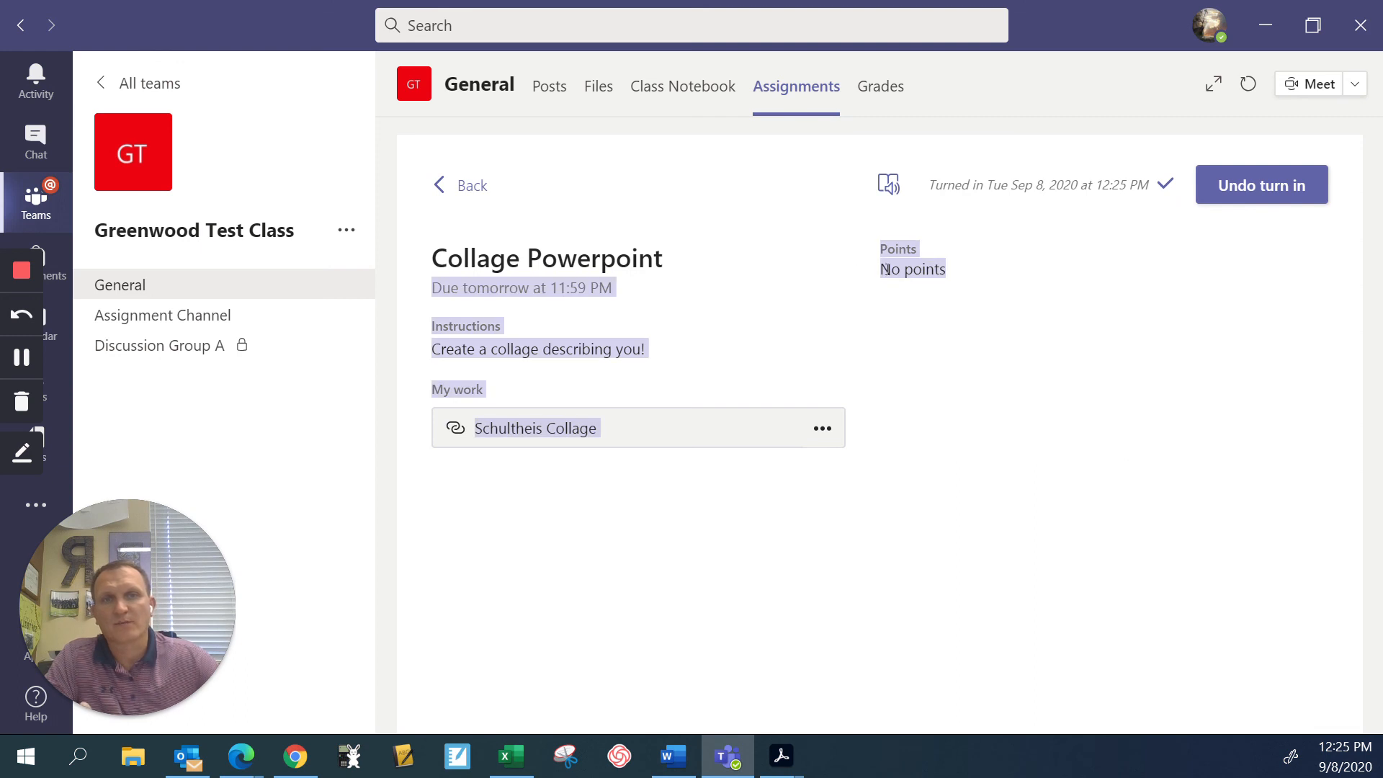
{"action": "left_click", "coordinate": [929, 269]}
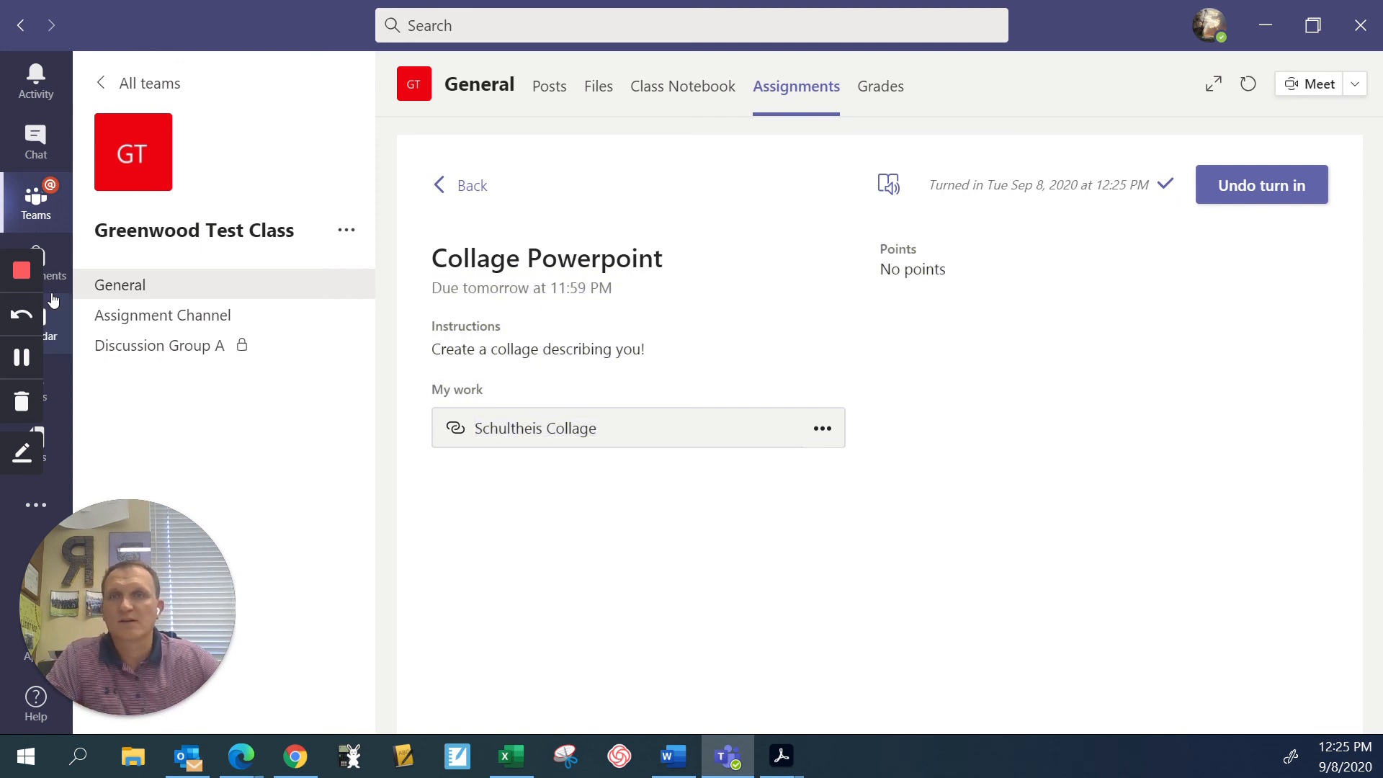